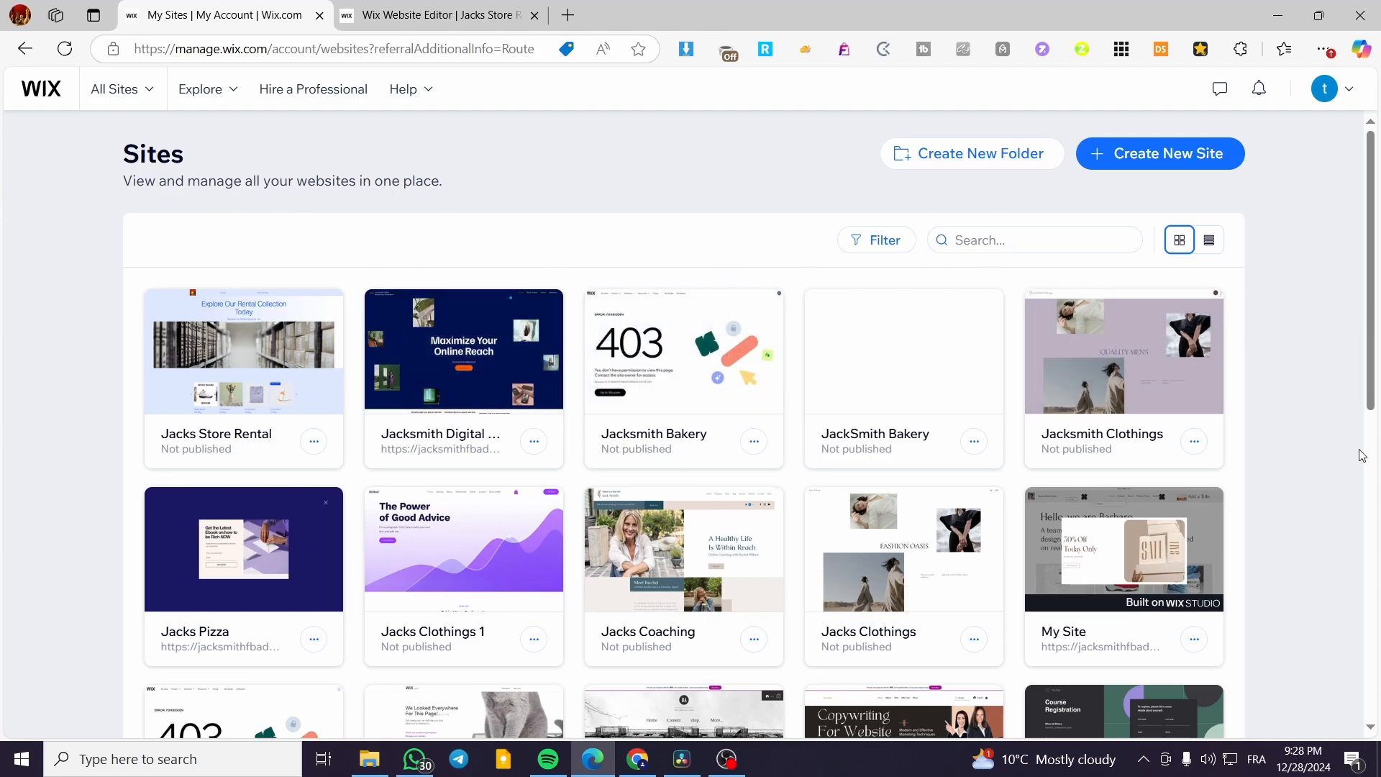
Start creating a new site, then abandon it and return to the site list.
scroll(831, 415, down, 7)
scroll(831, 415, up, 8)
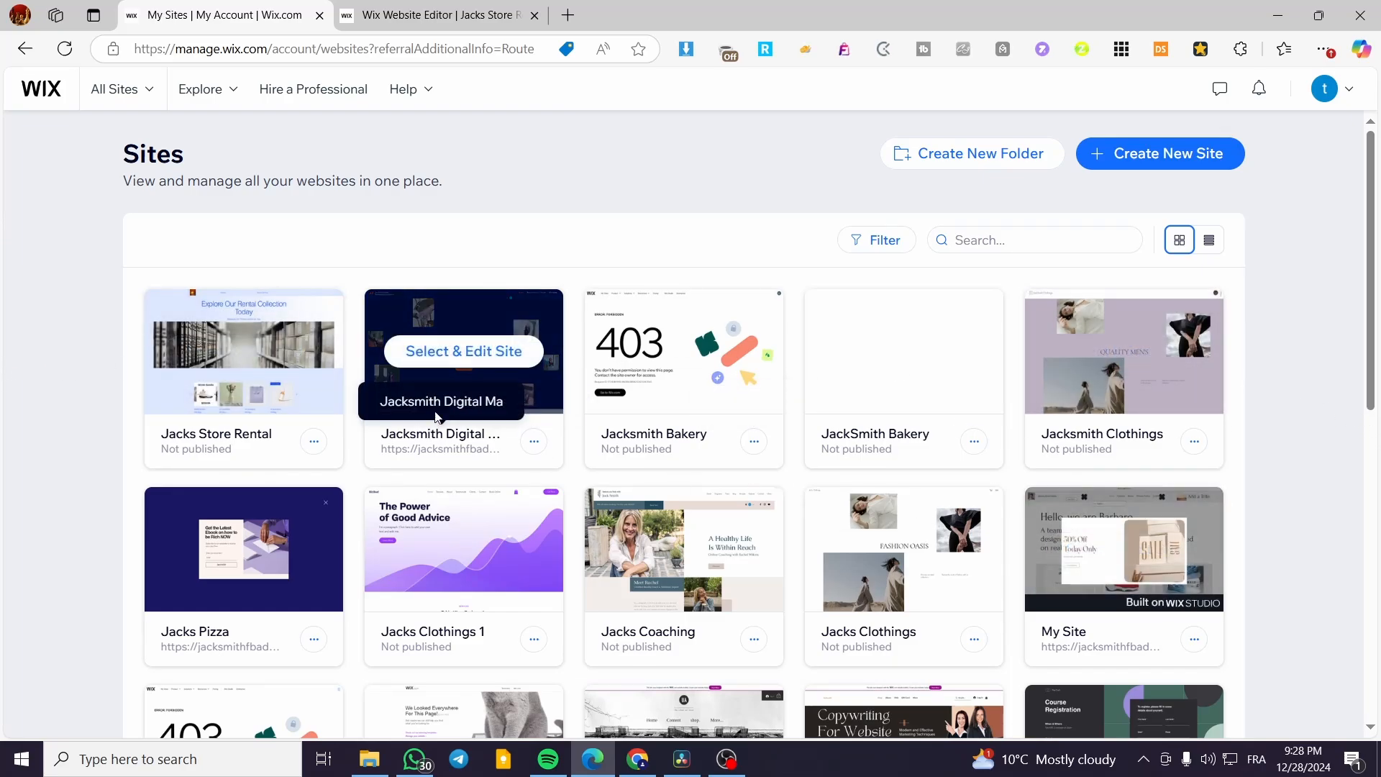
click(1168, 175)
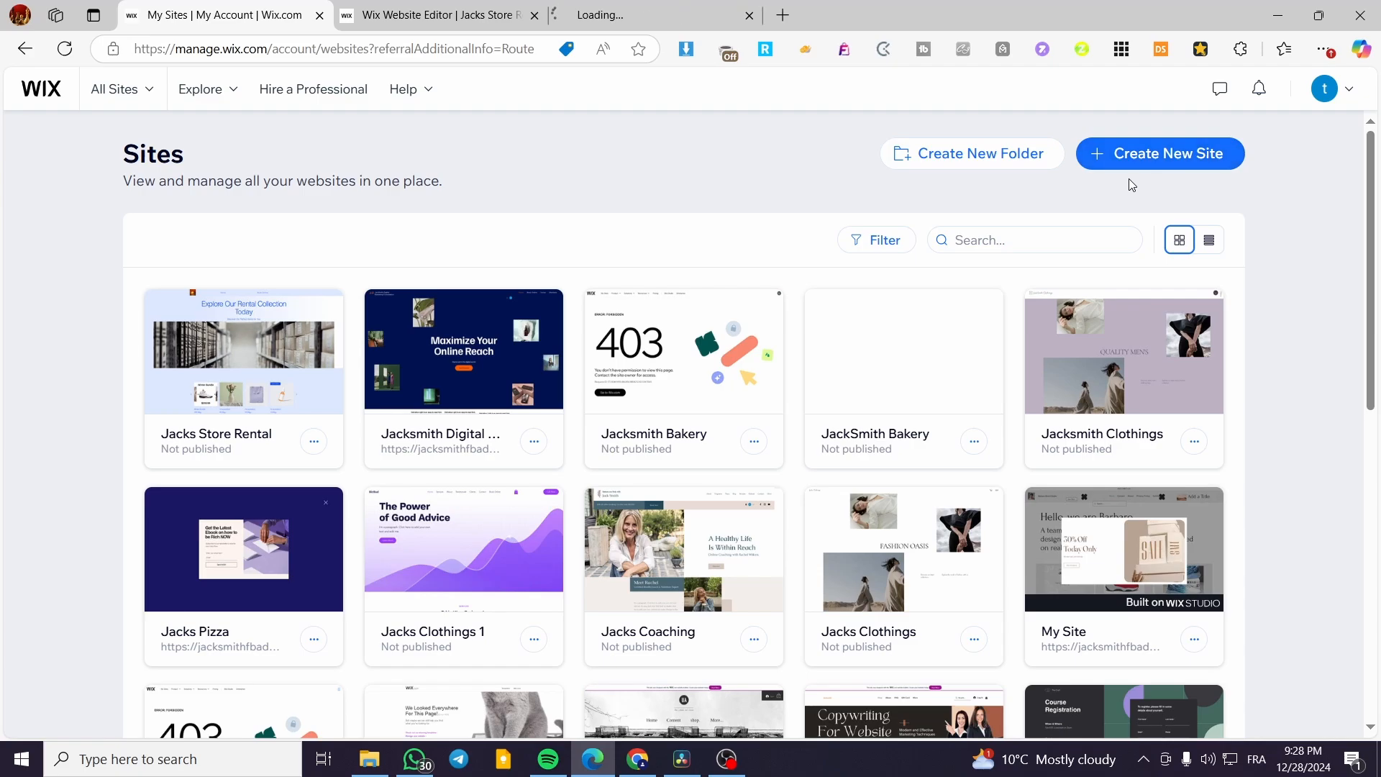
click(677, 7)
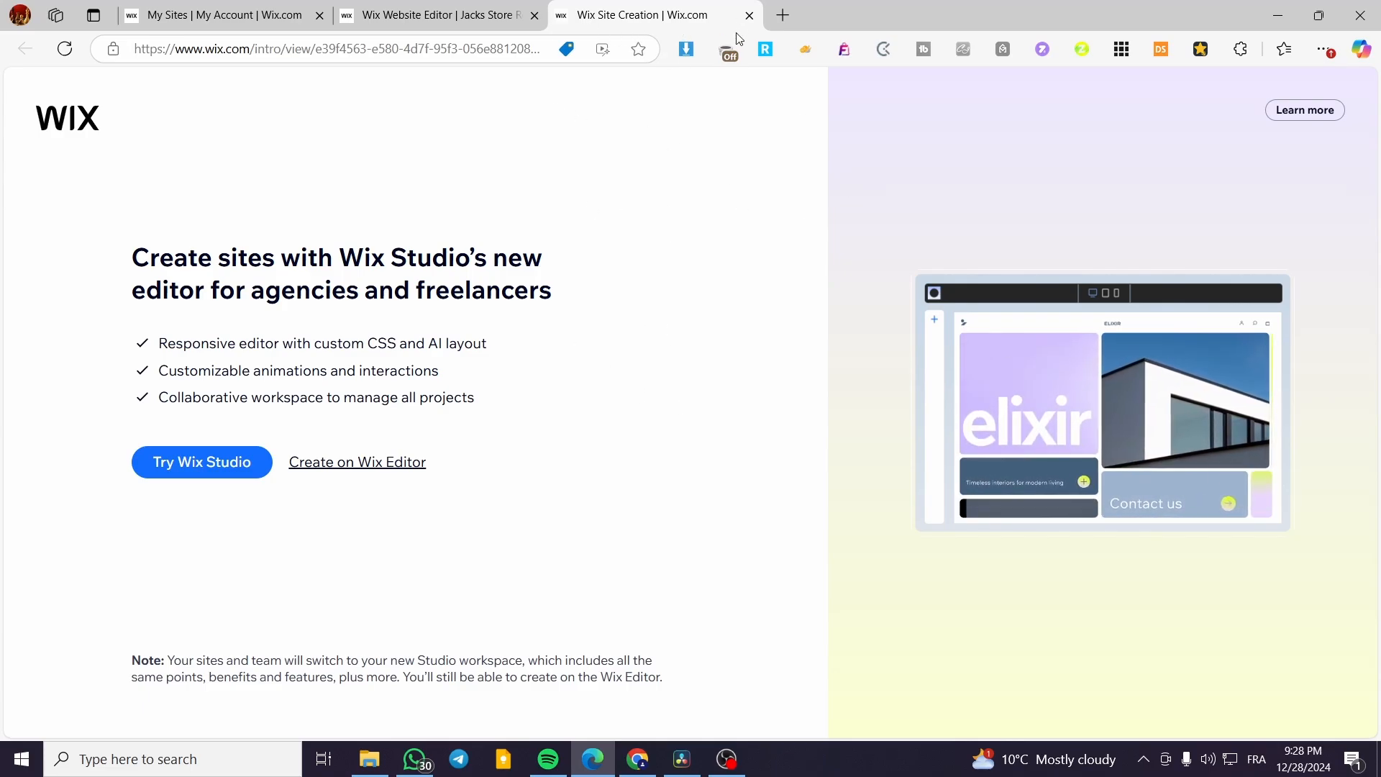
click(749, 15)
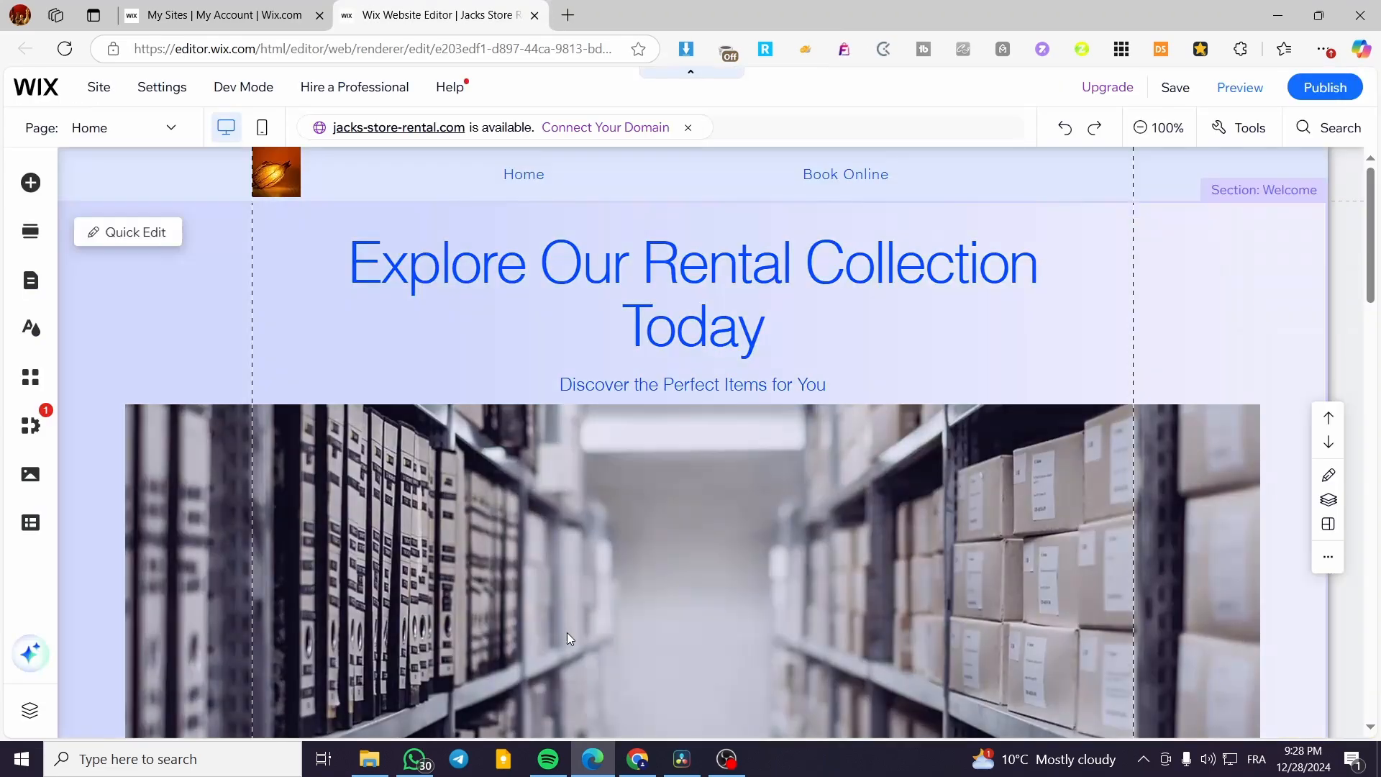
click(245, 14)
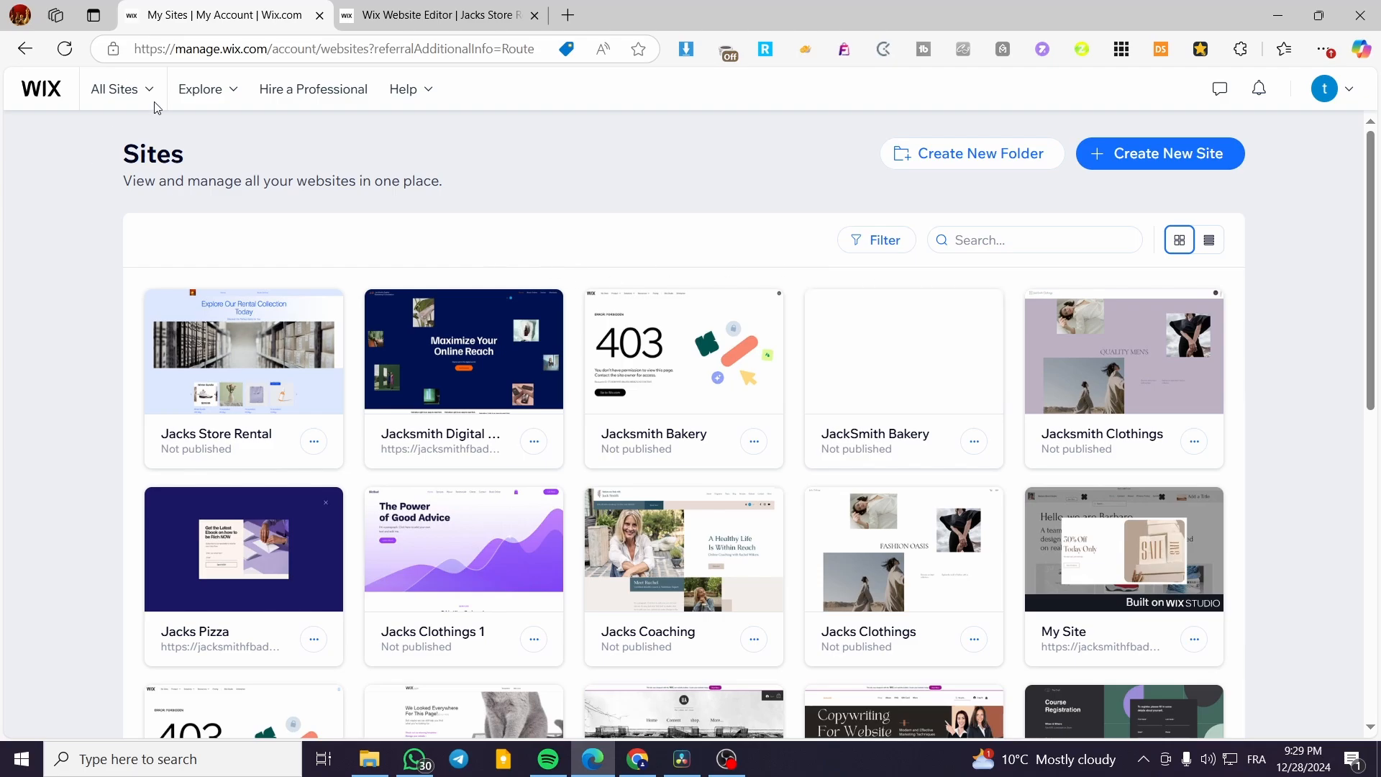
Open the Jacks Store Rental dashboard and go to Apps > App Market.
click(262, 355)
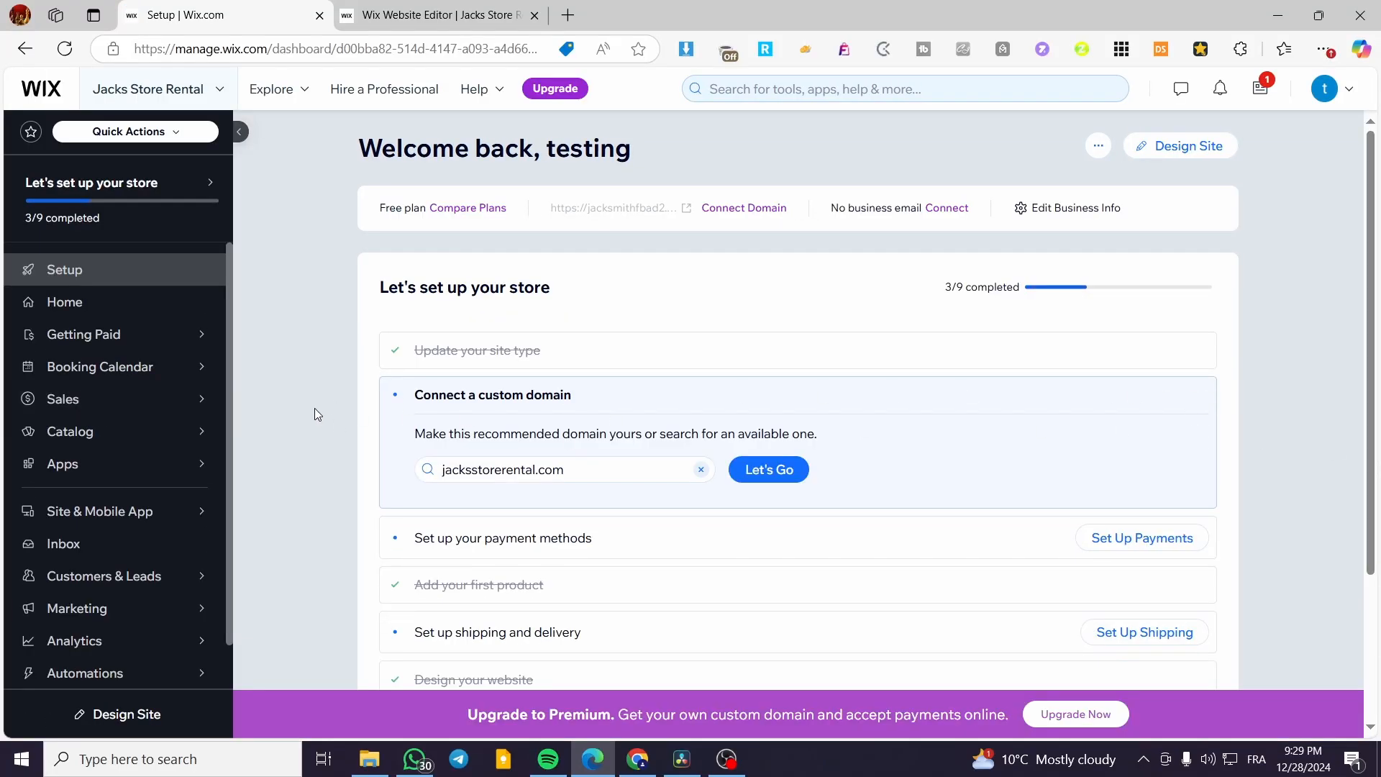
mouse_move(110, 438)
mouse_move(306, 390)
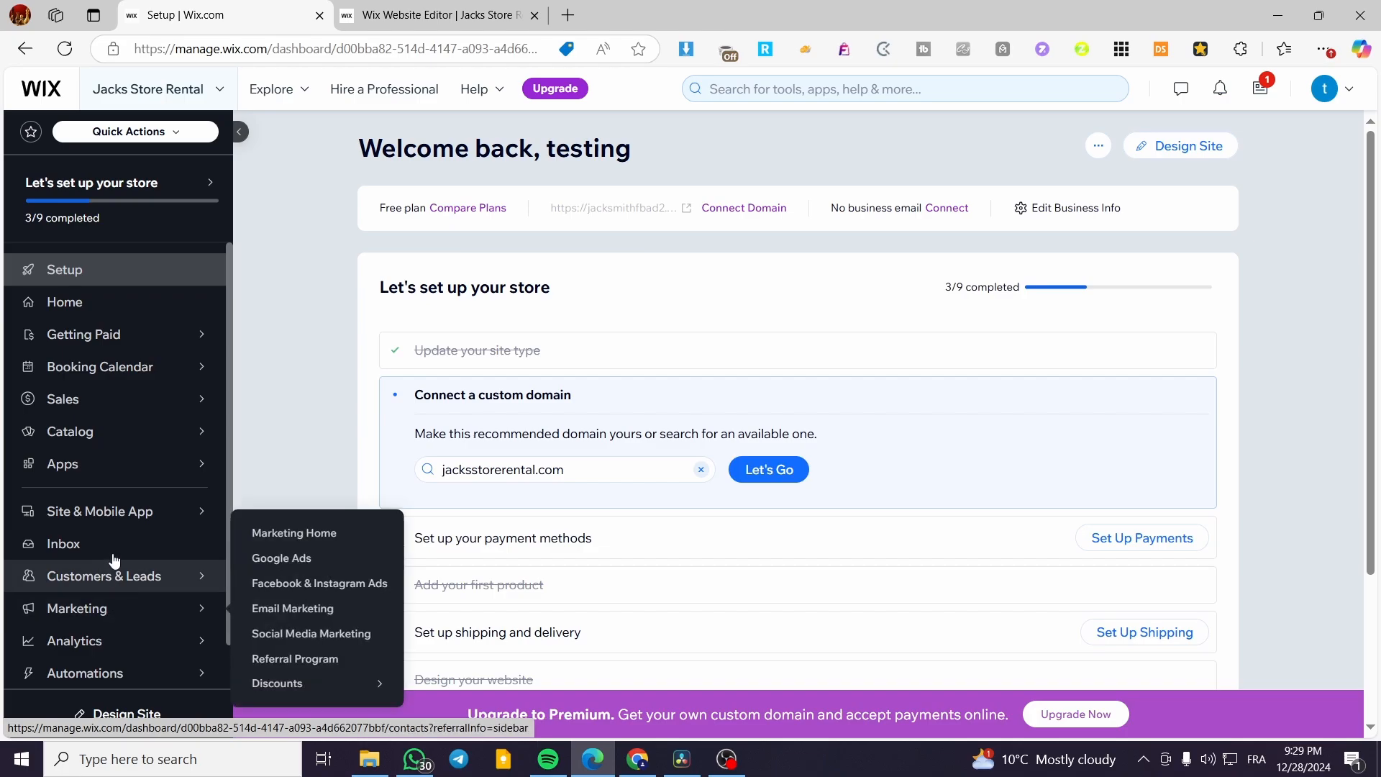
click(324, 421)
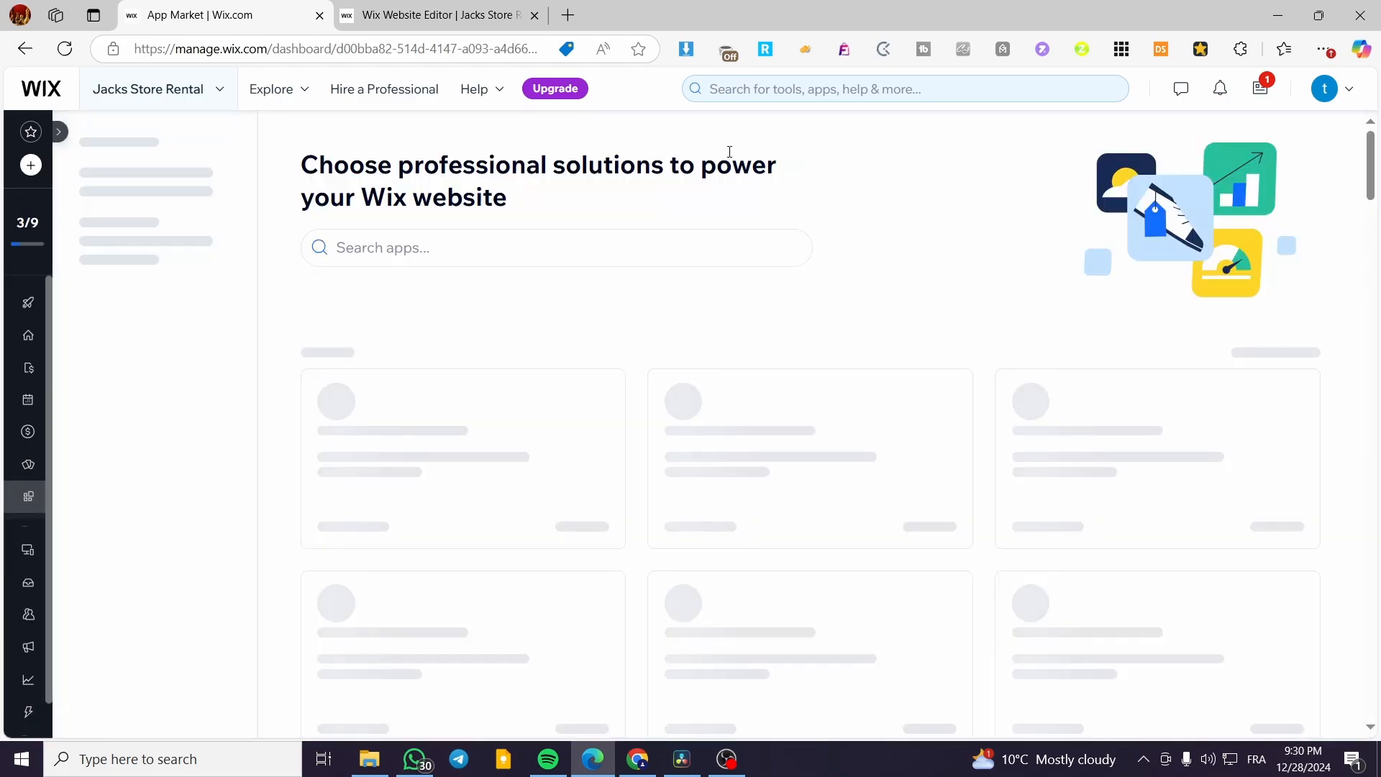
Search the App Market for 'wix stores' and open the Wix Stores app details.
click(499, 253)
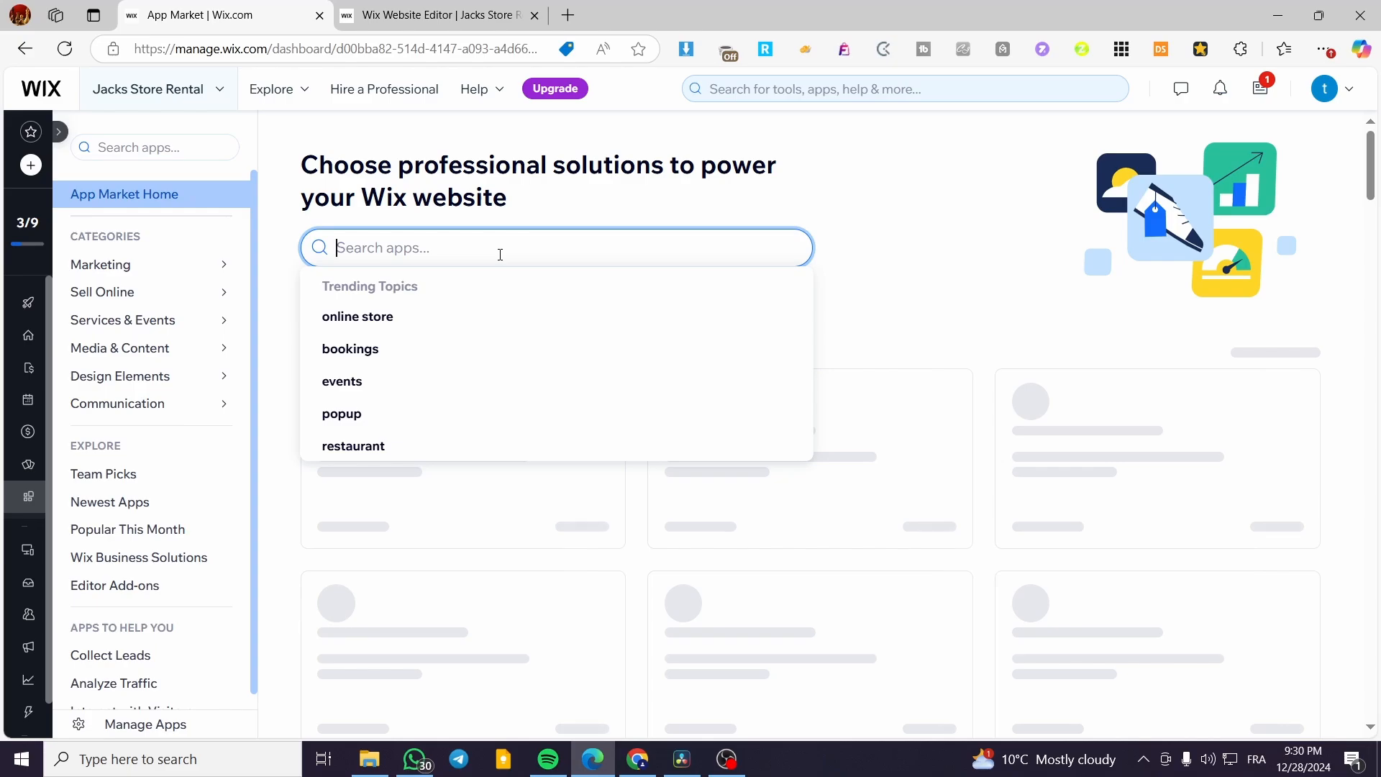
text(wix s)
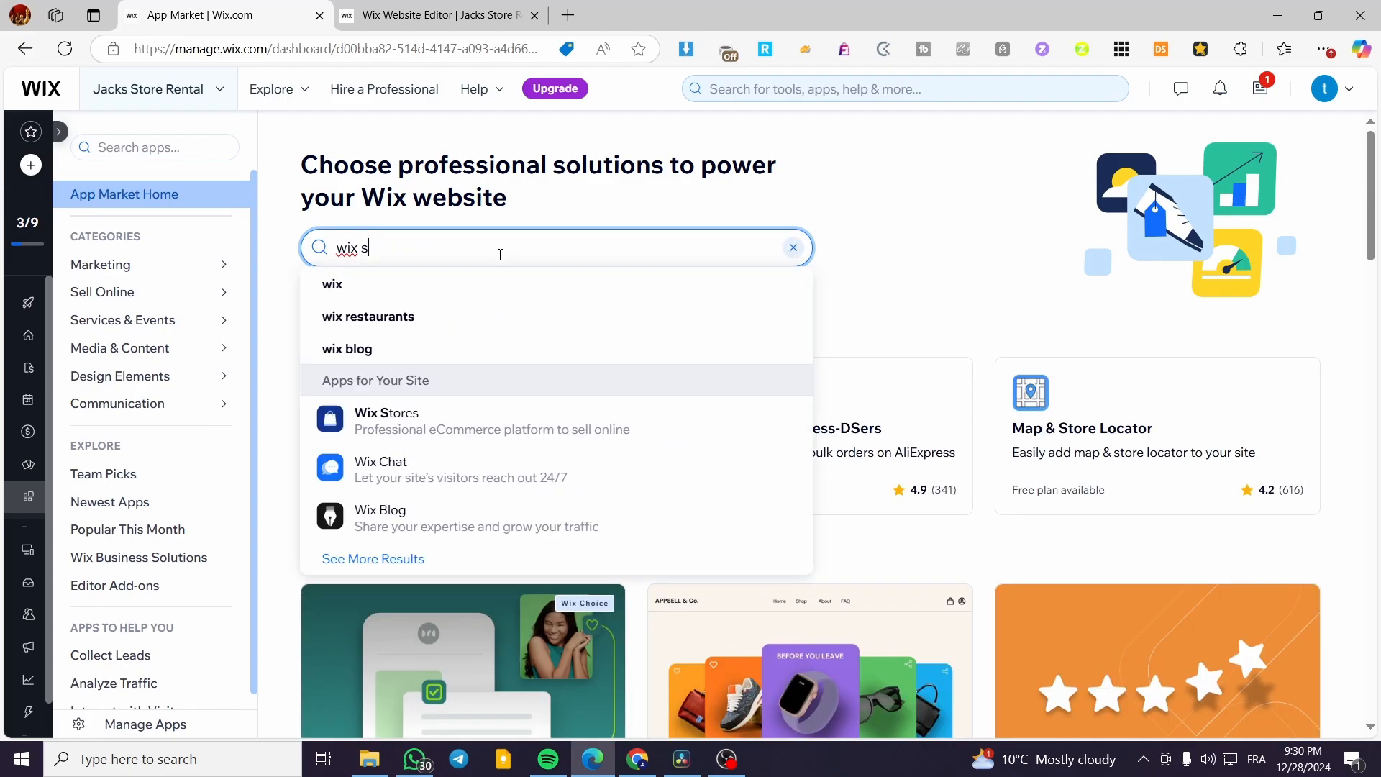
text(tores)
key(Return)
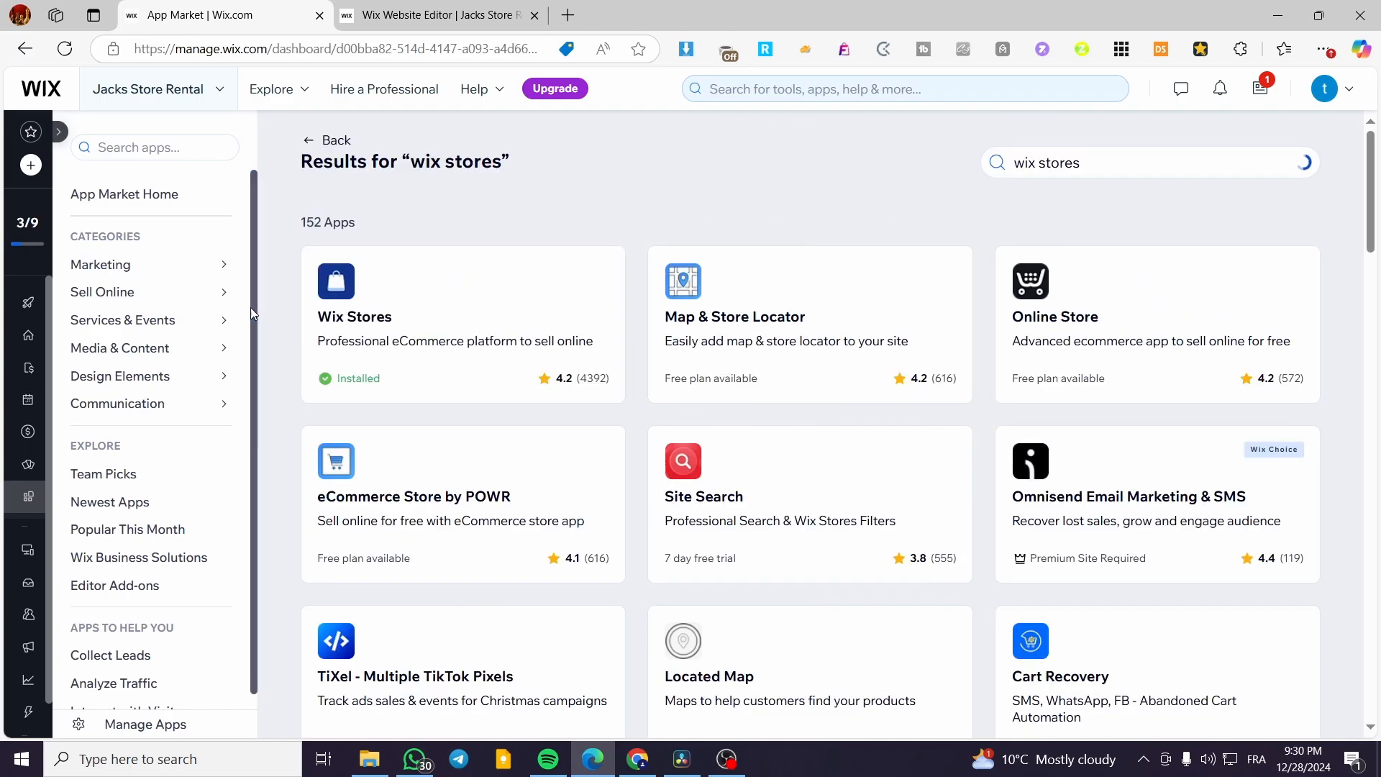
click(403, 302)
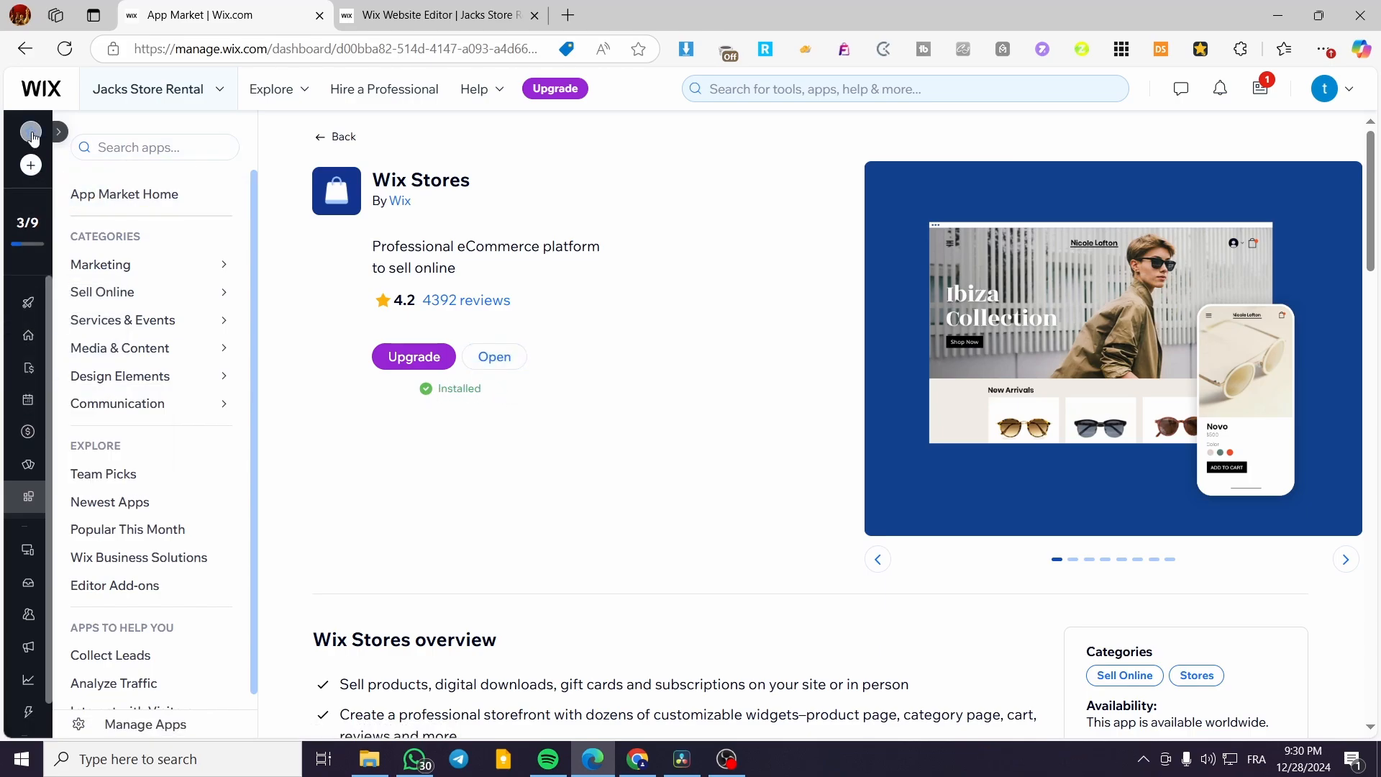
Review the store's 13 products under Catalog, then return to the Home page.
click(330, 136)
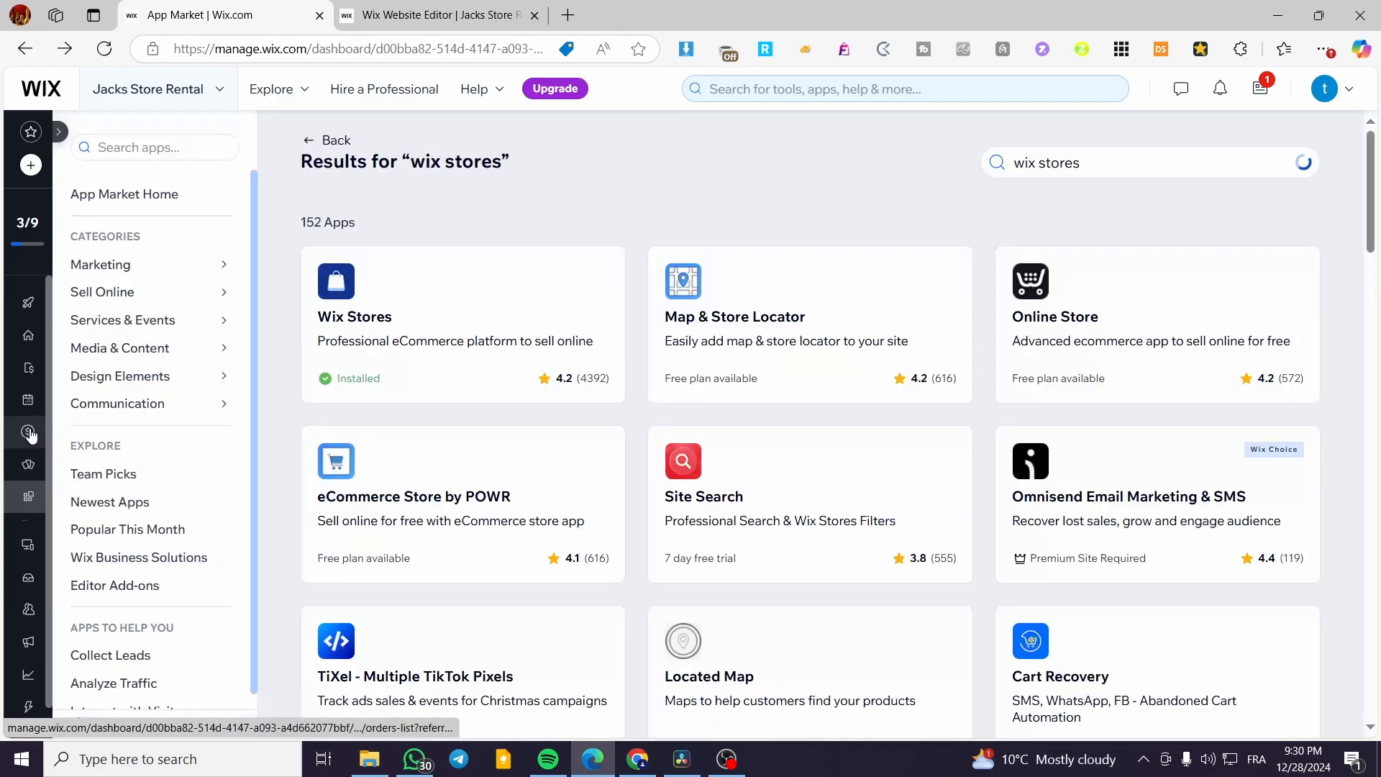
click(134, 415)
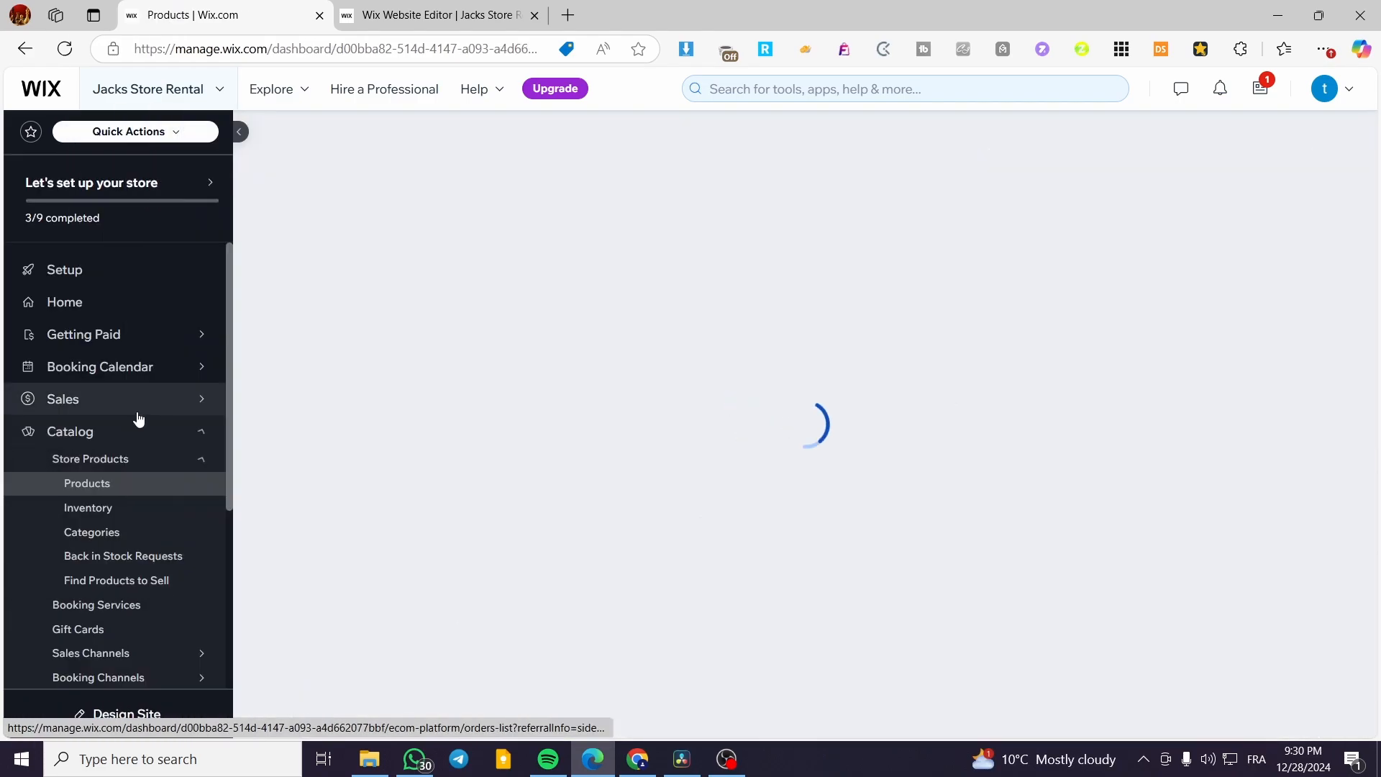
key(ctrl+a)
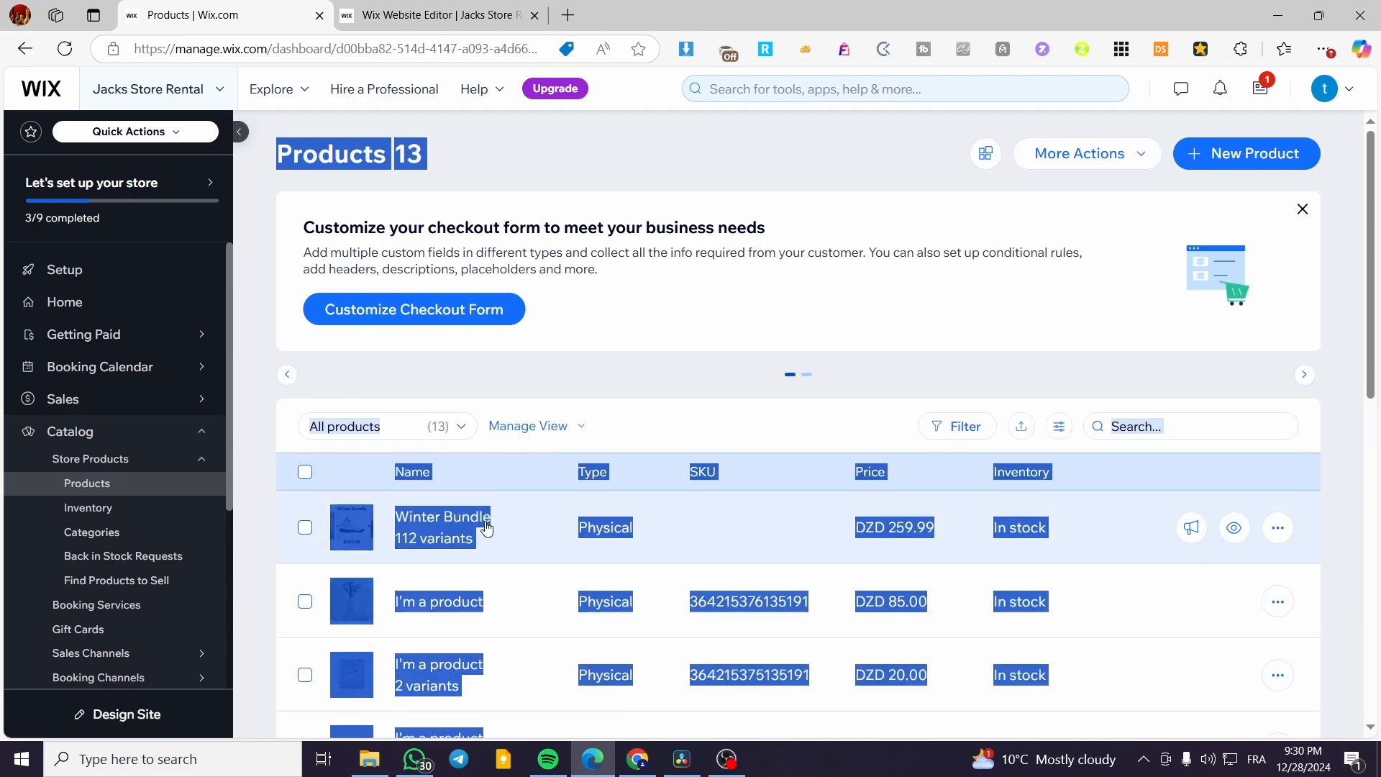
click(696, 401)
scroll(654, 509, down, 3)
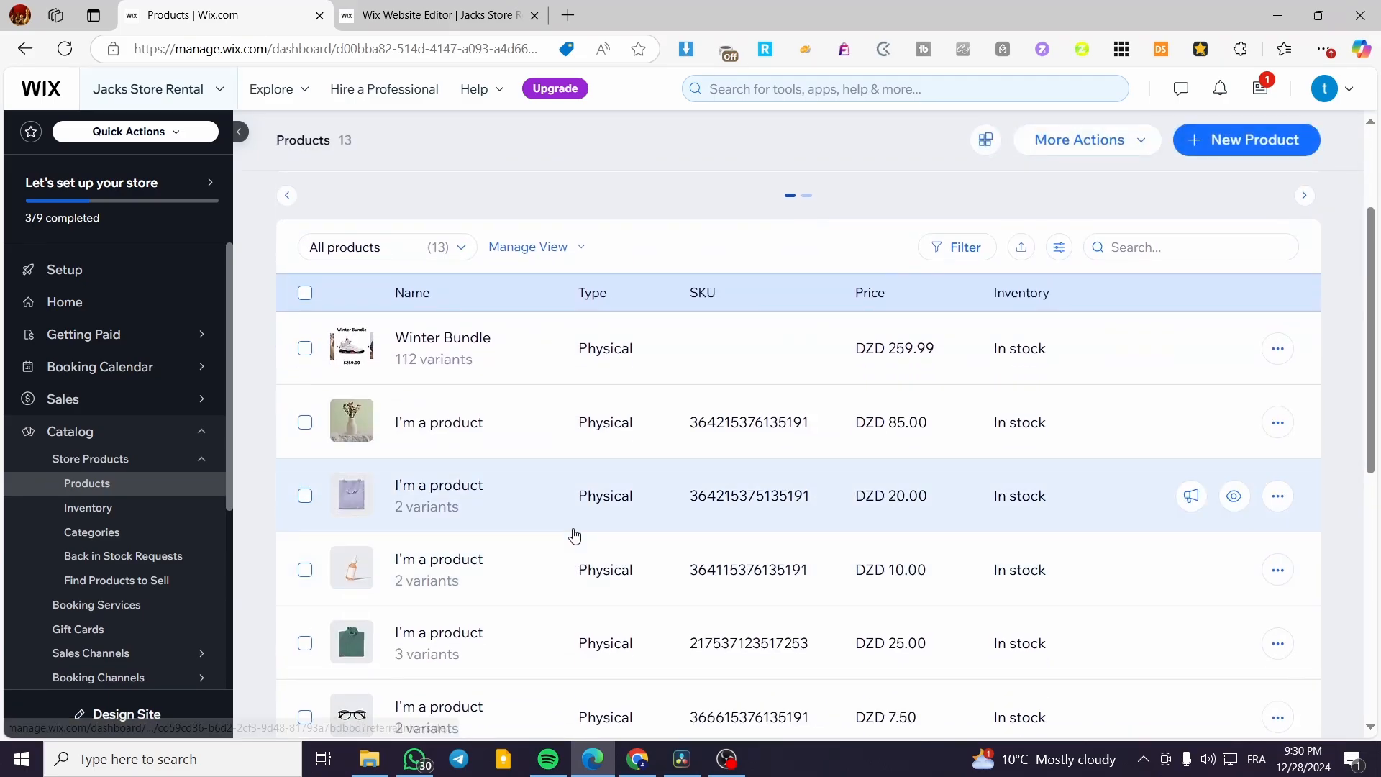
scroll(494, 451, up, 3)
click(87, 301)
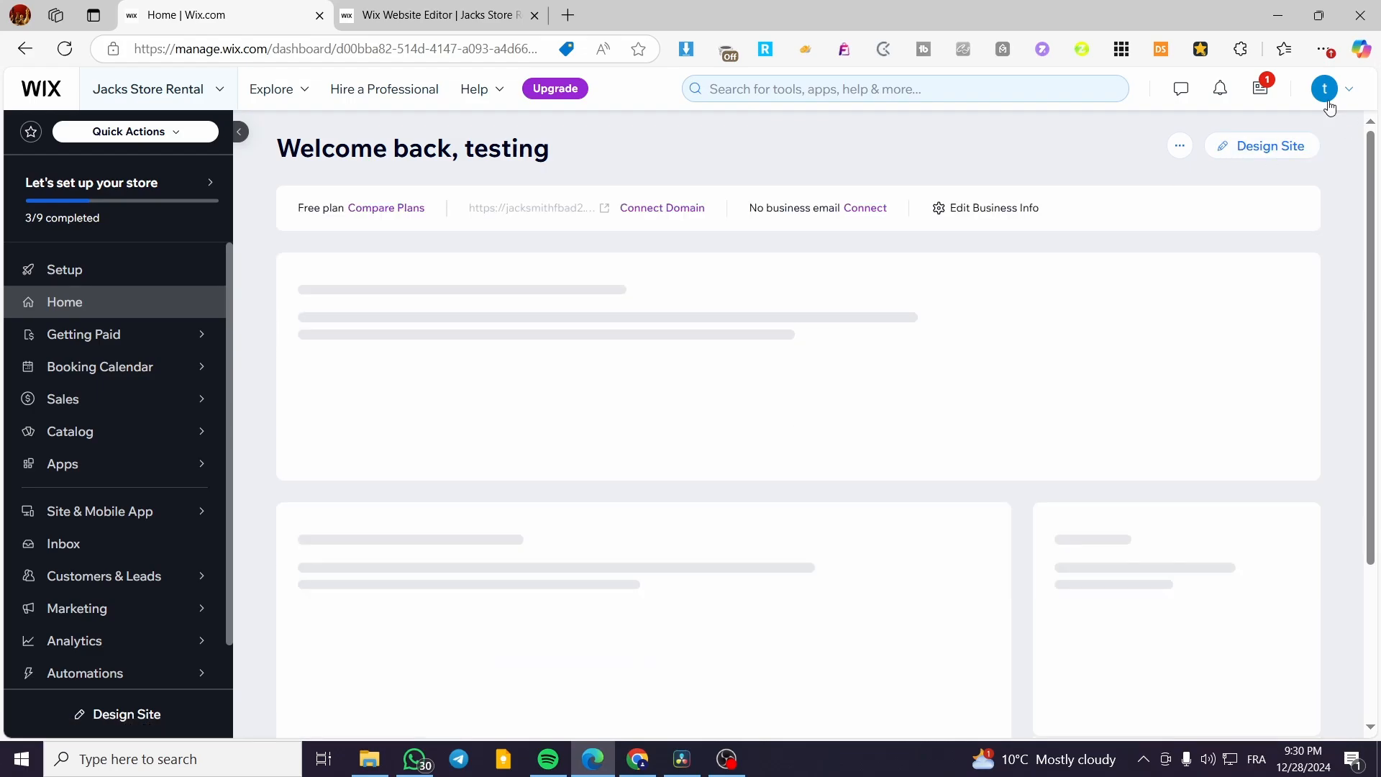
Open the site in the Editor and switch to Store Pages > Product Page.
click(1289, 146)
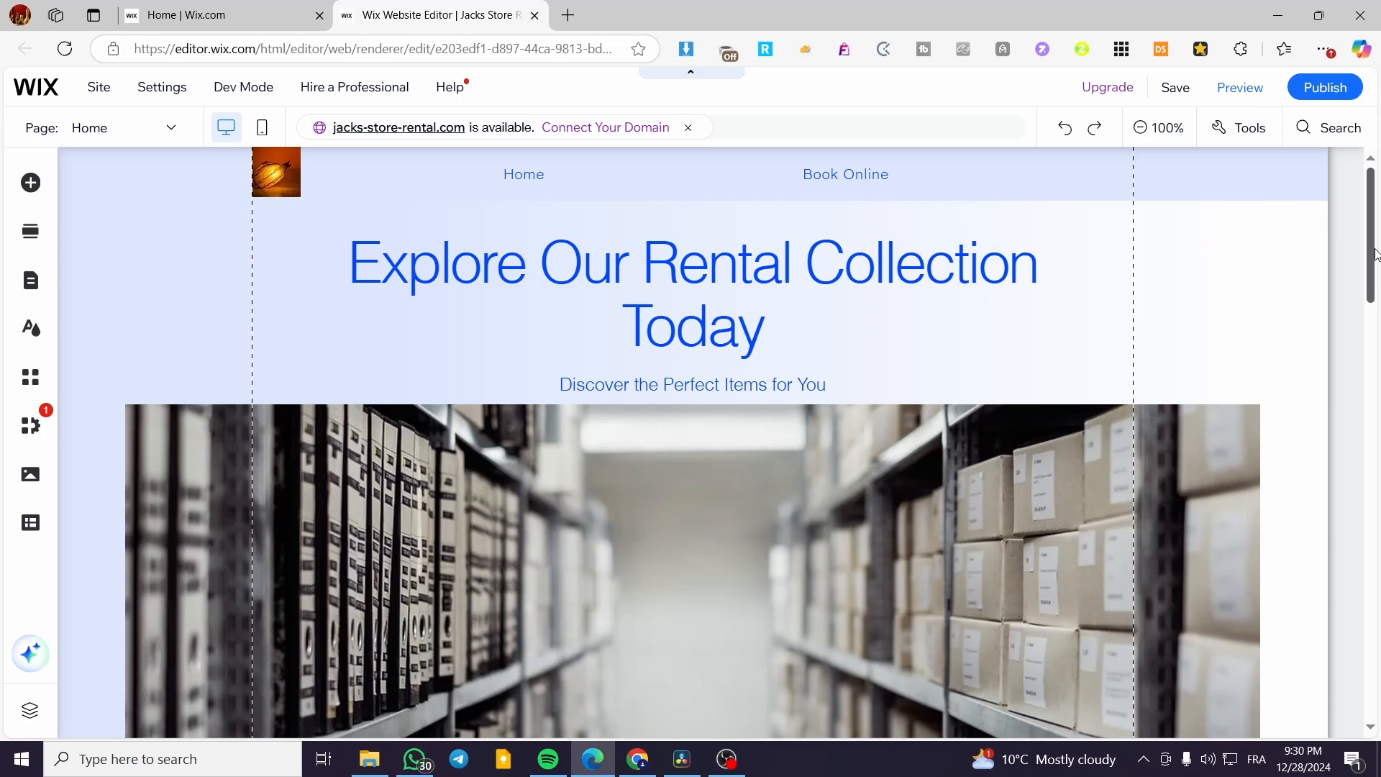
scroll(970, 399, down, 10)
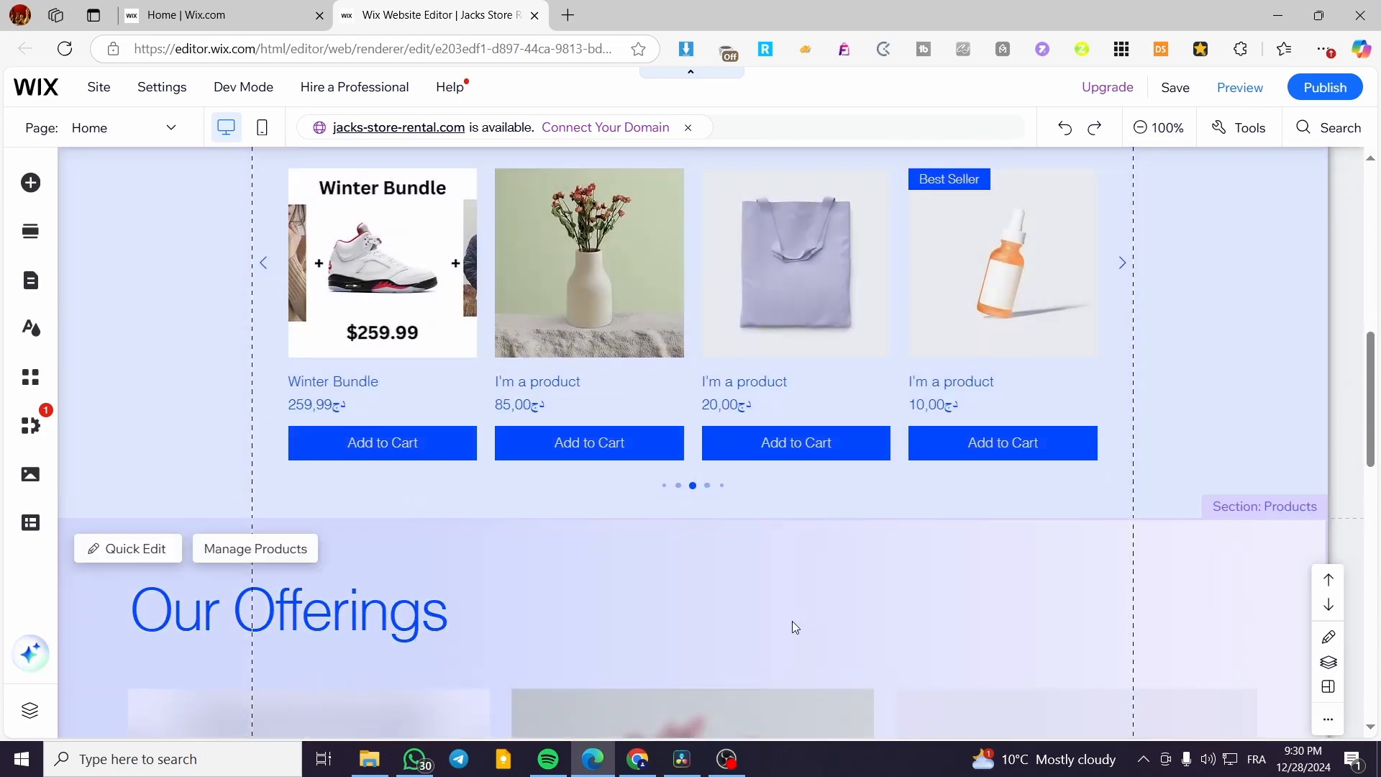
scroll(792, 620, up, 8)
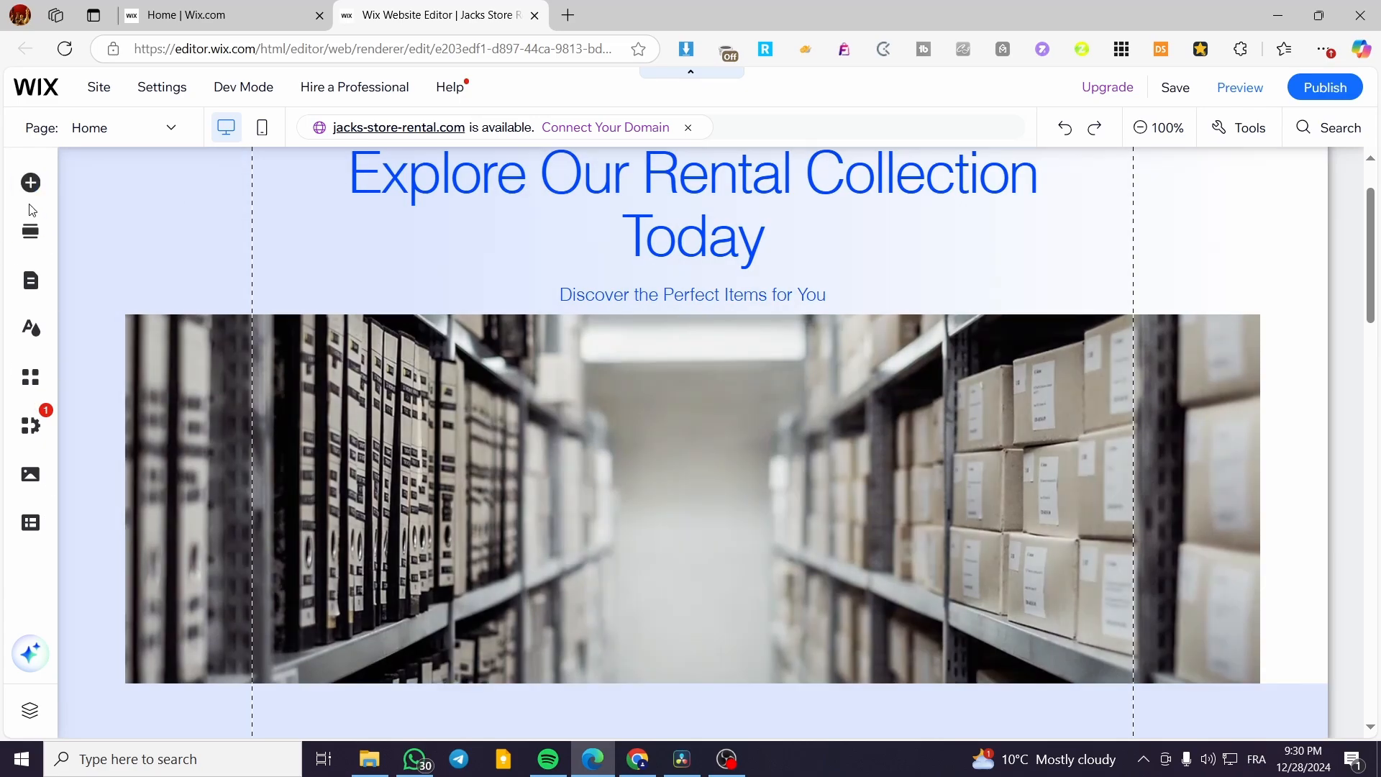
click(29, 286)
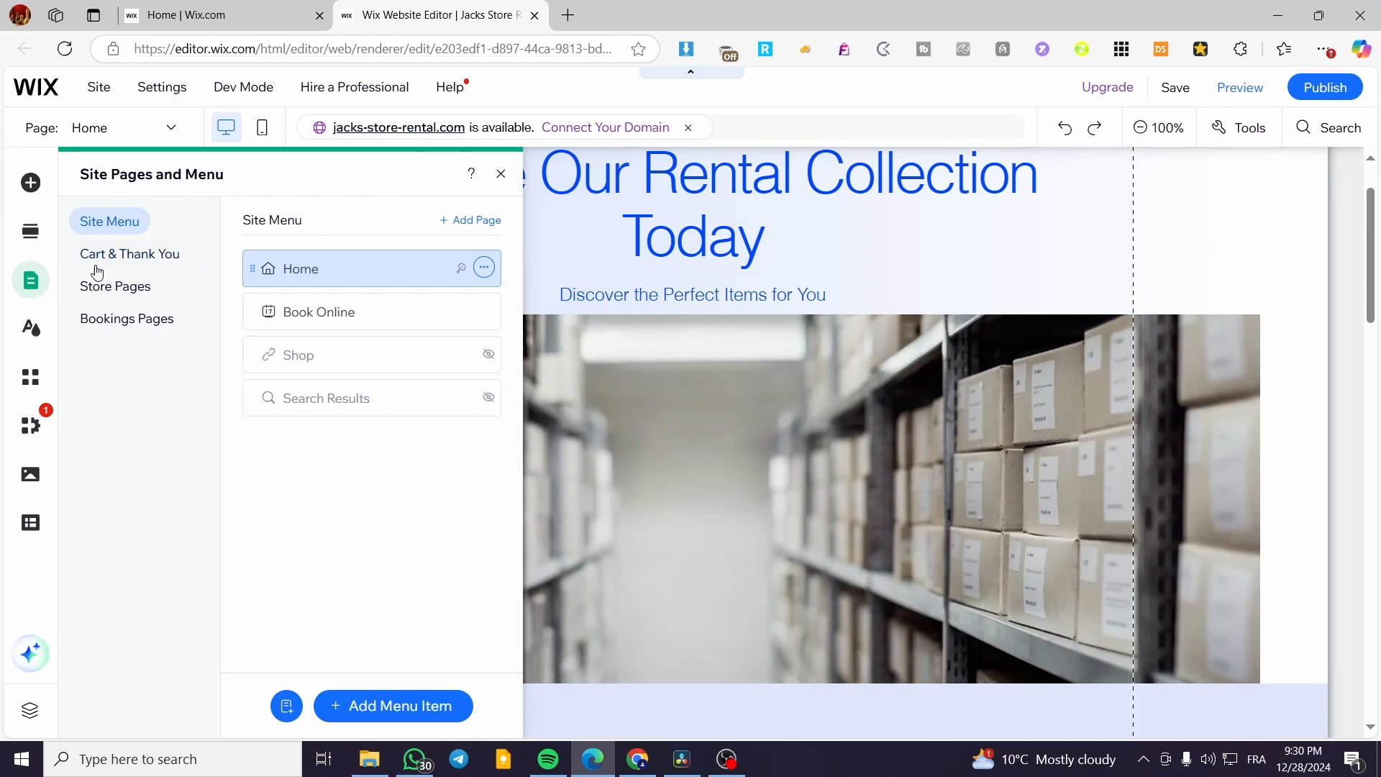
click(86, 295)
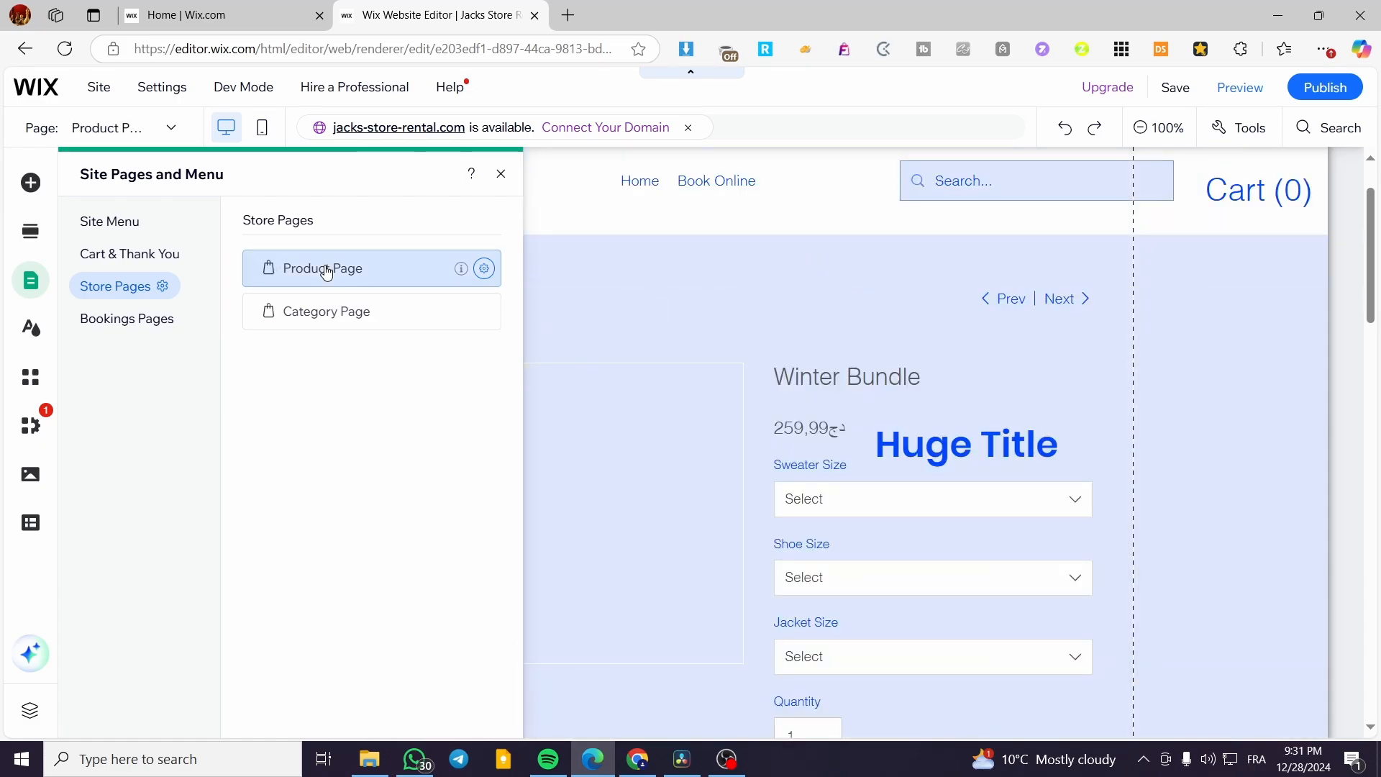
click(501, 175)
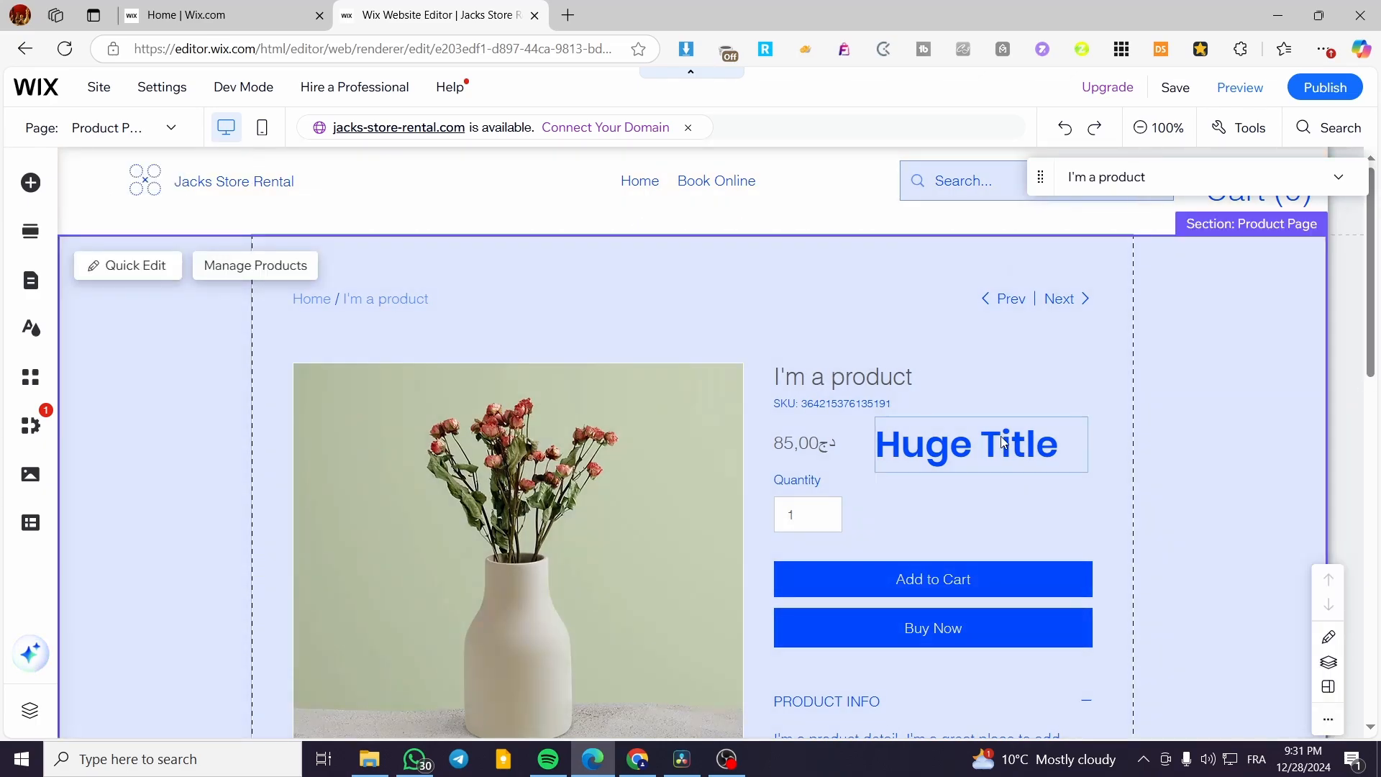
click(996, 438)
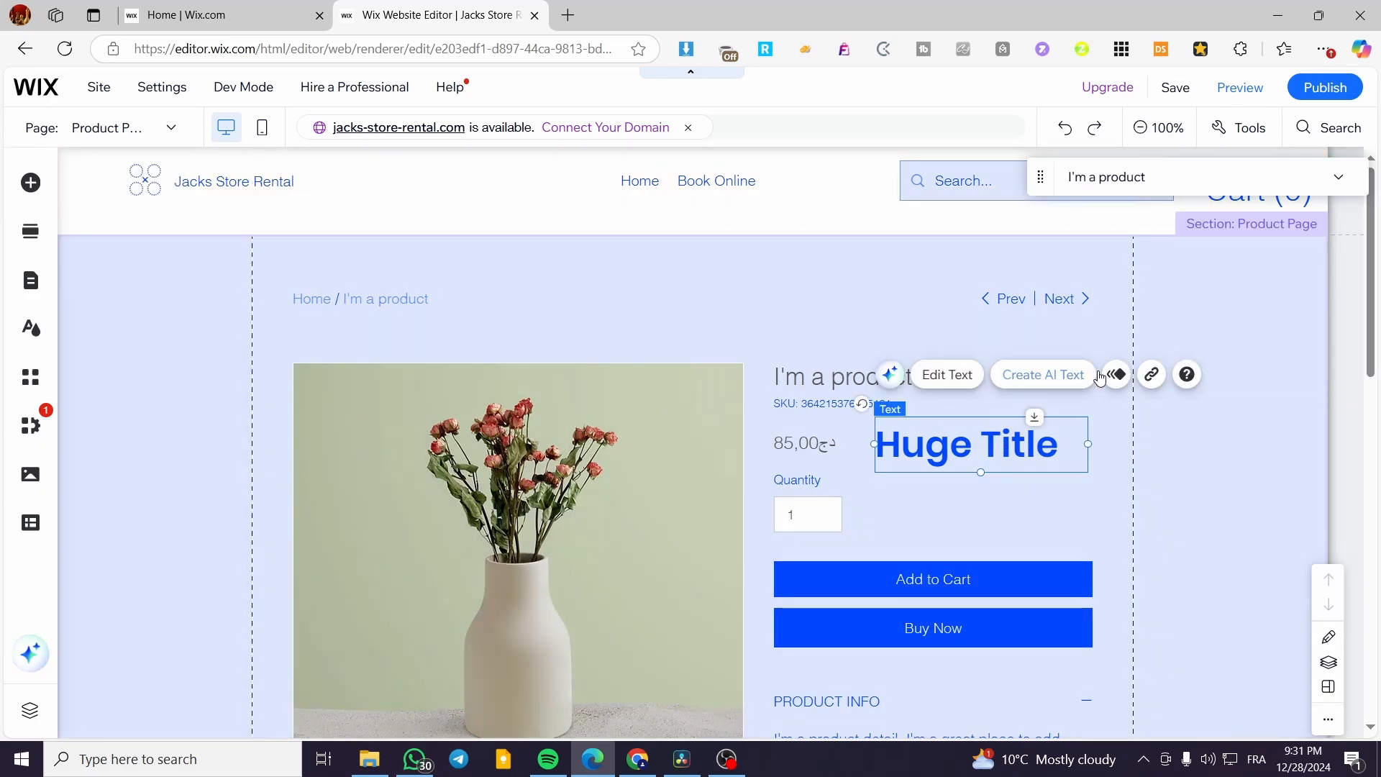
key(Delete)
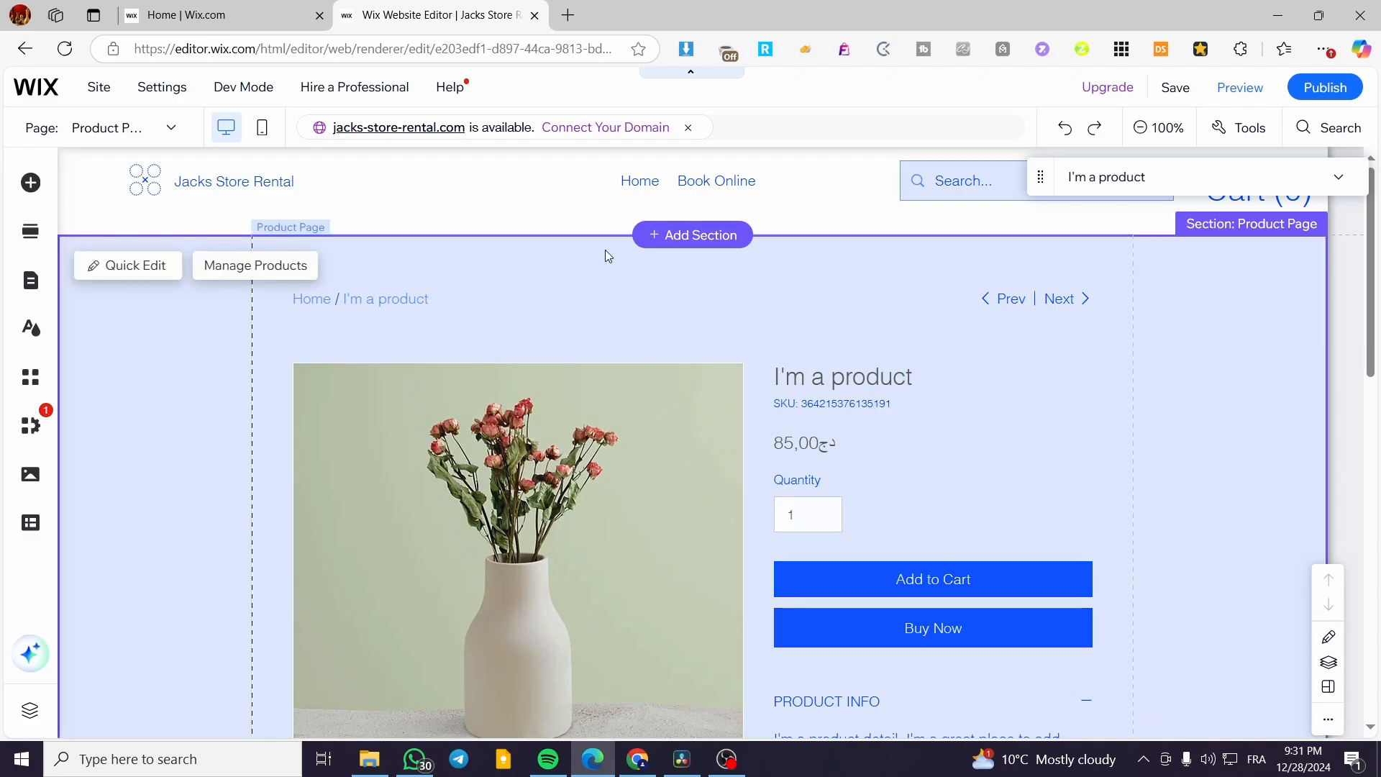
scroll(946, 315, down, 7)
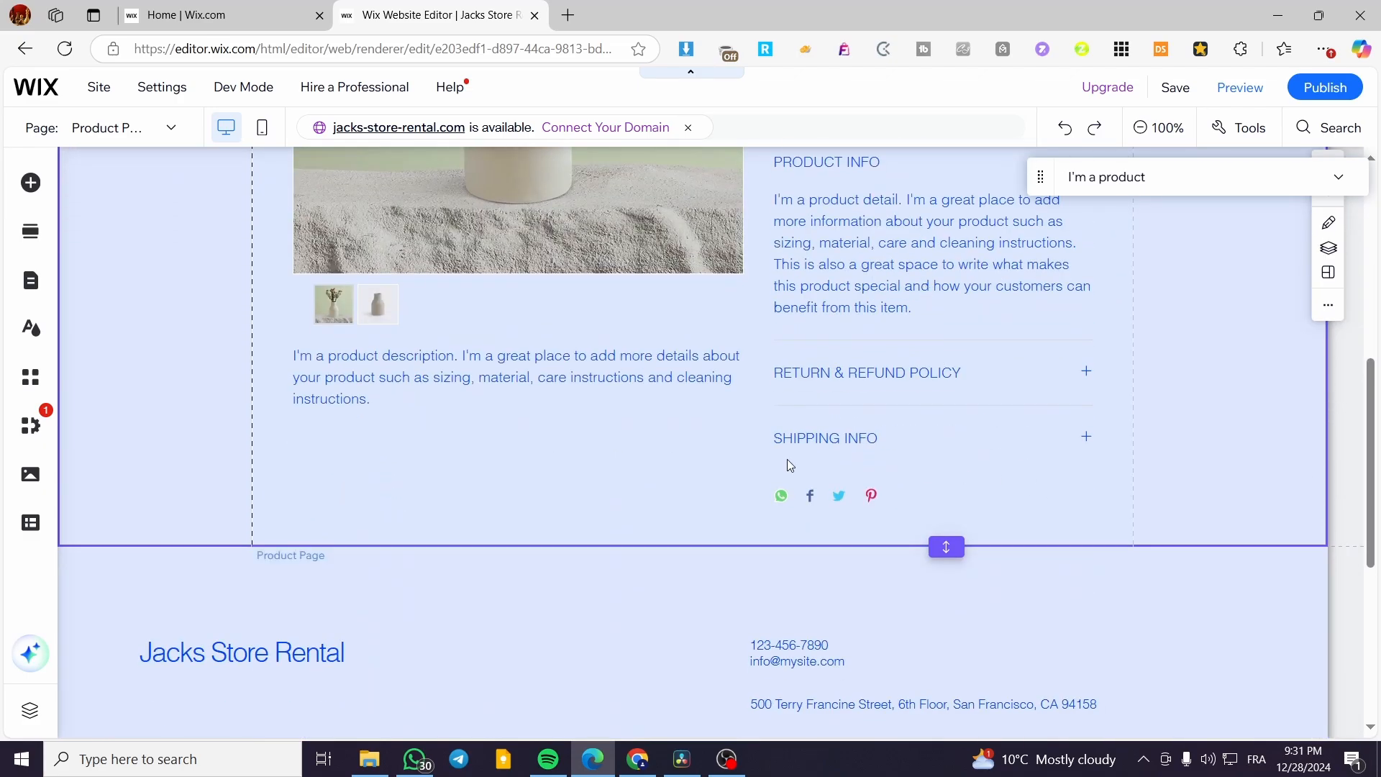
scroll(413, 453, down, 3)
scroll(439, 485, up, 9)
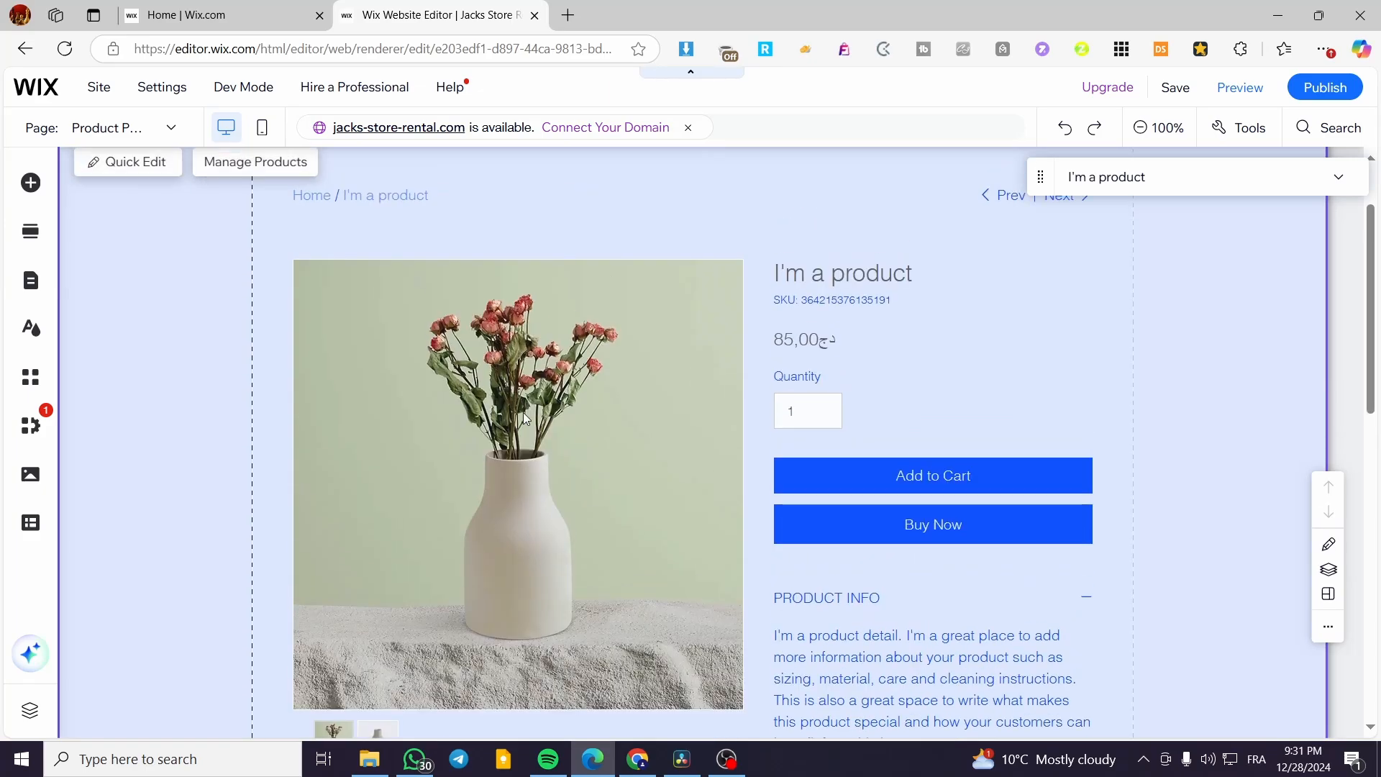
scroll(503, 439, down, 1)
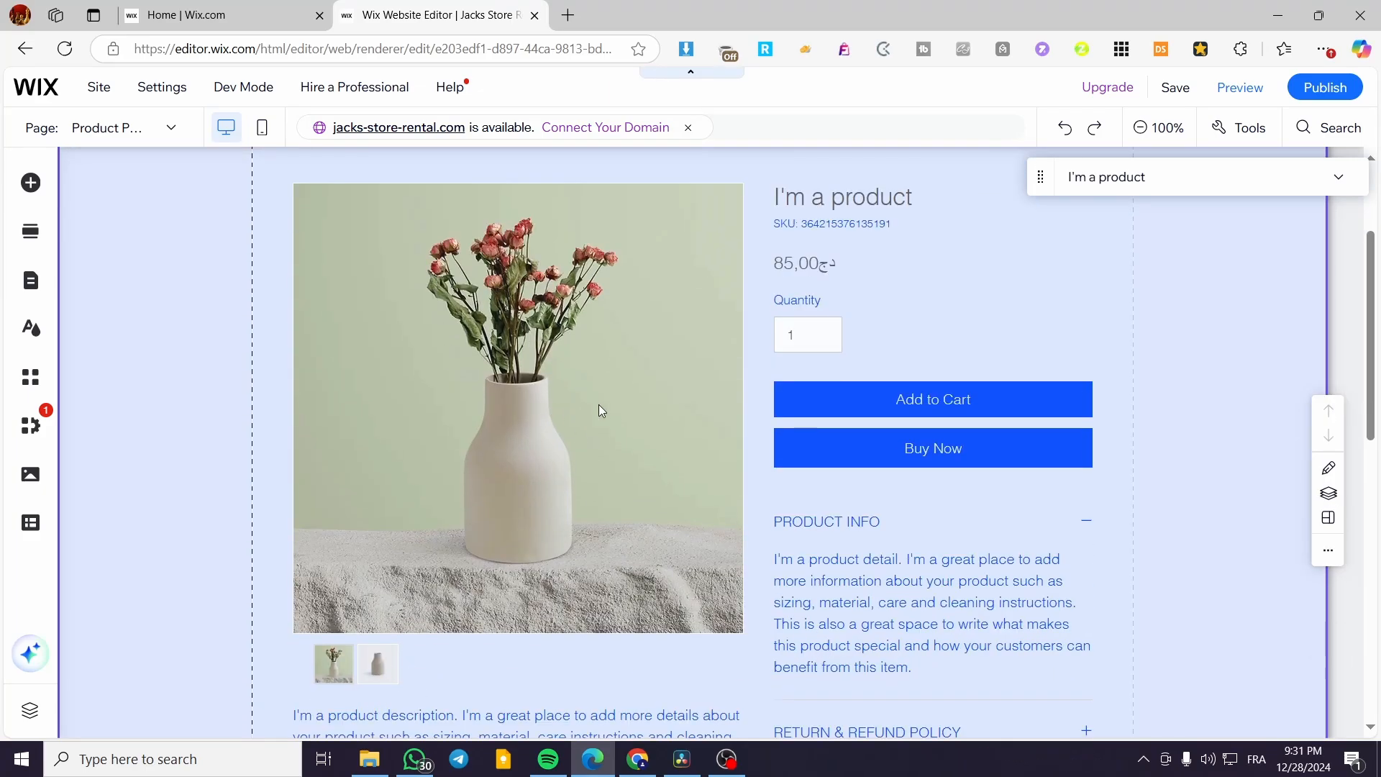
scroll(592, 400, up, 1)
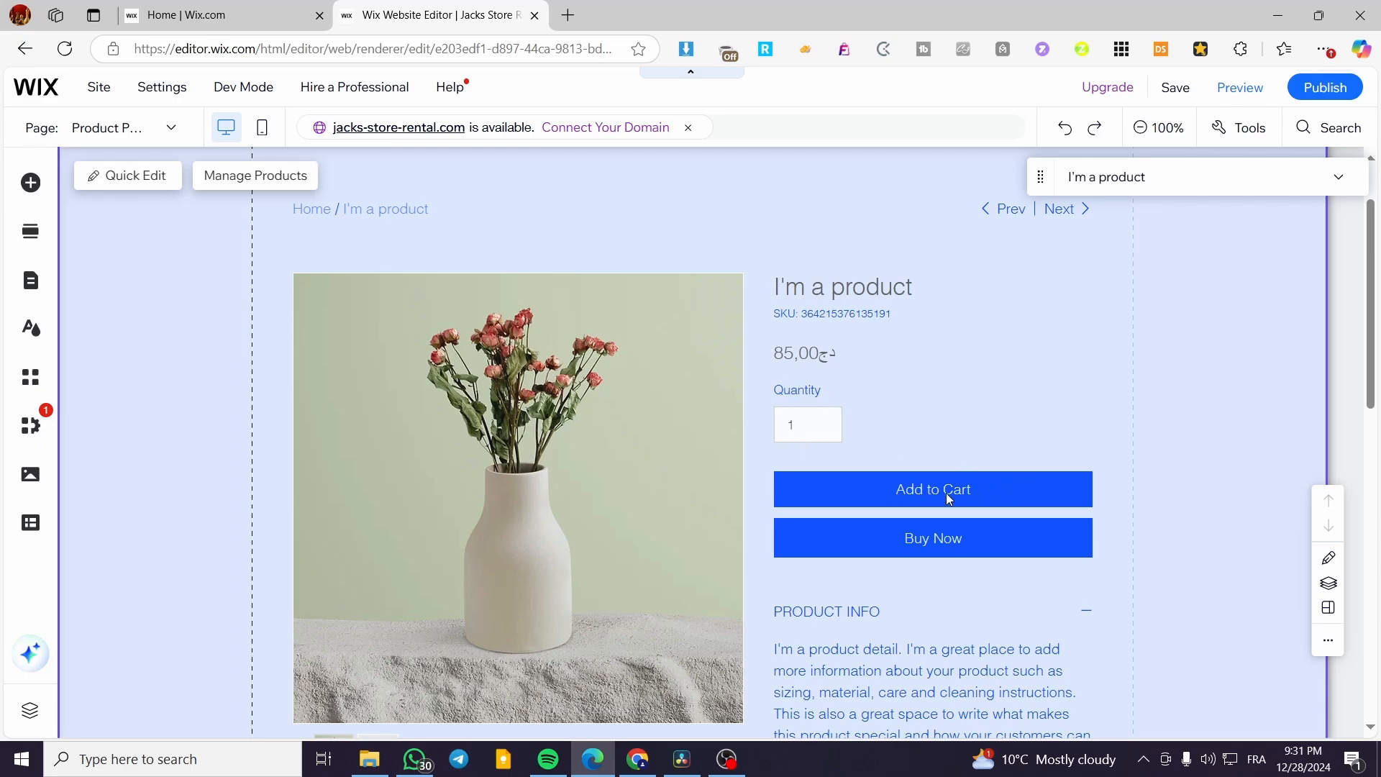
scroll(947, 544, down, 3)
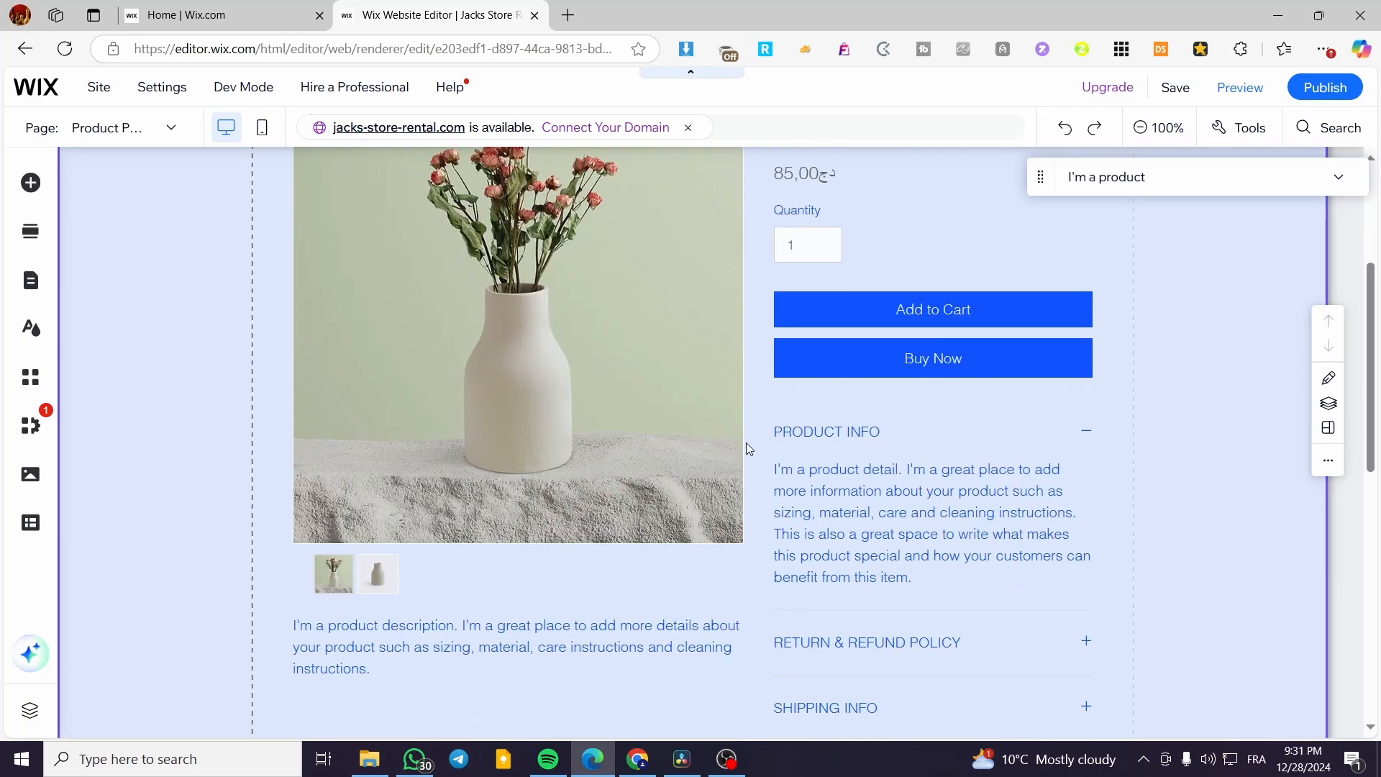
scroll(874, 491, down, 3)
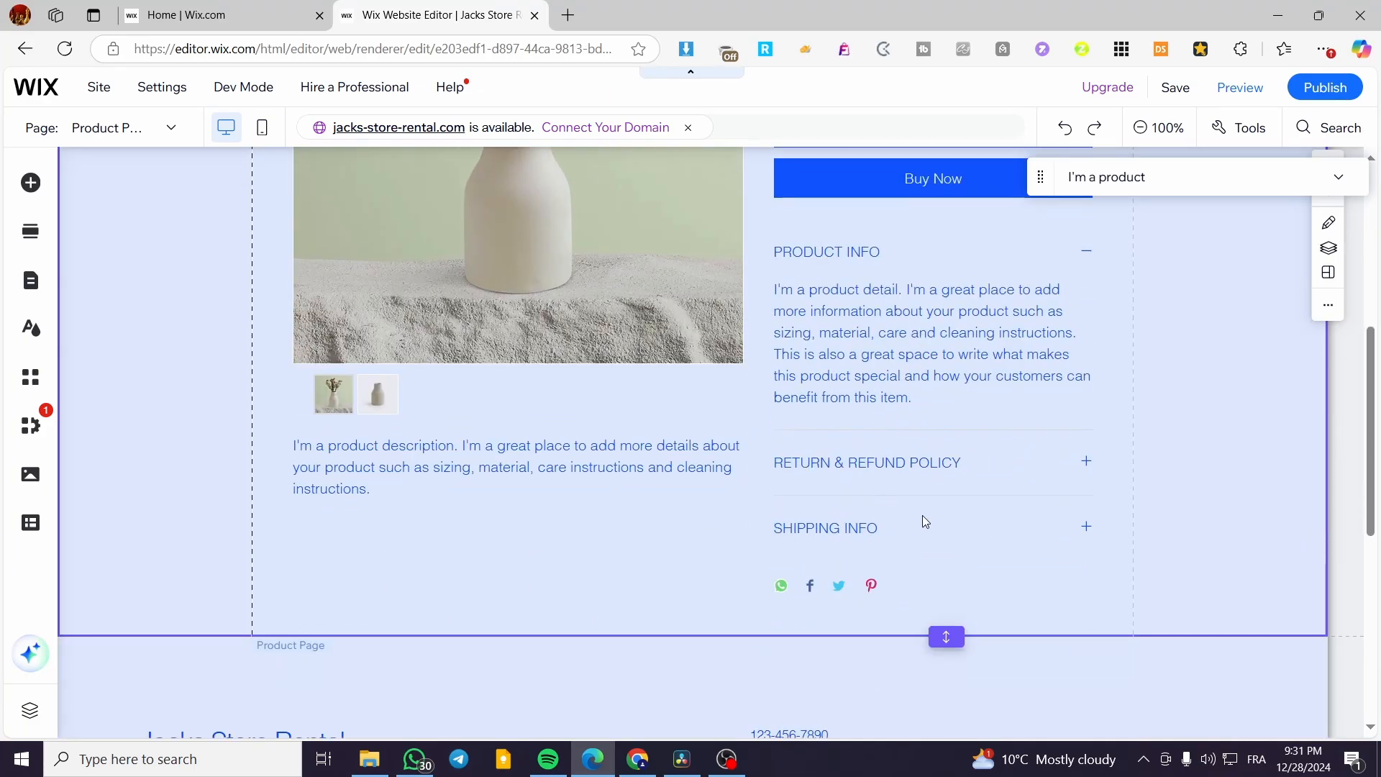
scroll(822, 477, down, 4)
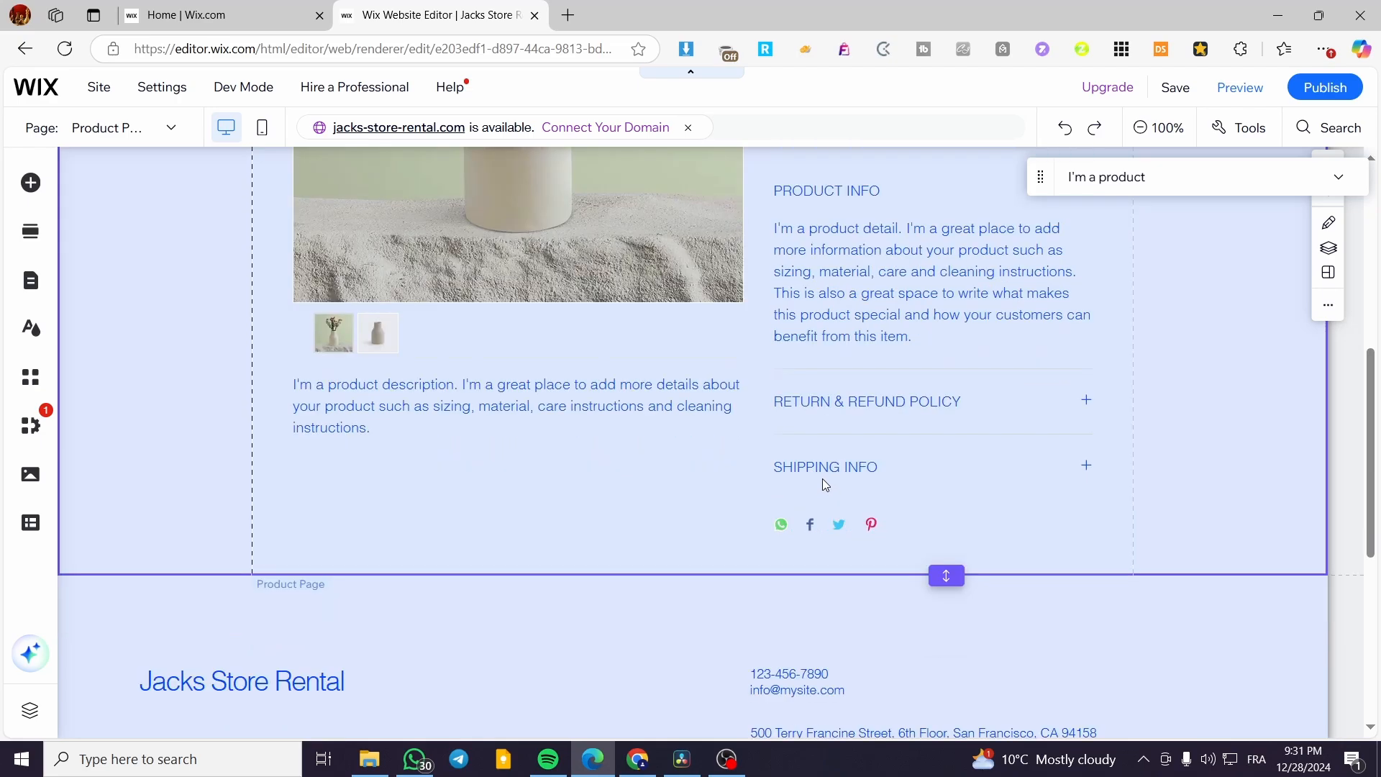
scroll(732, 452, up, 6)
scroll(522, 460, up, 4)
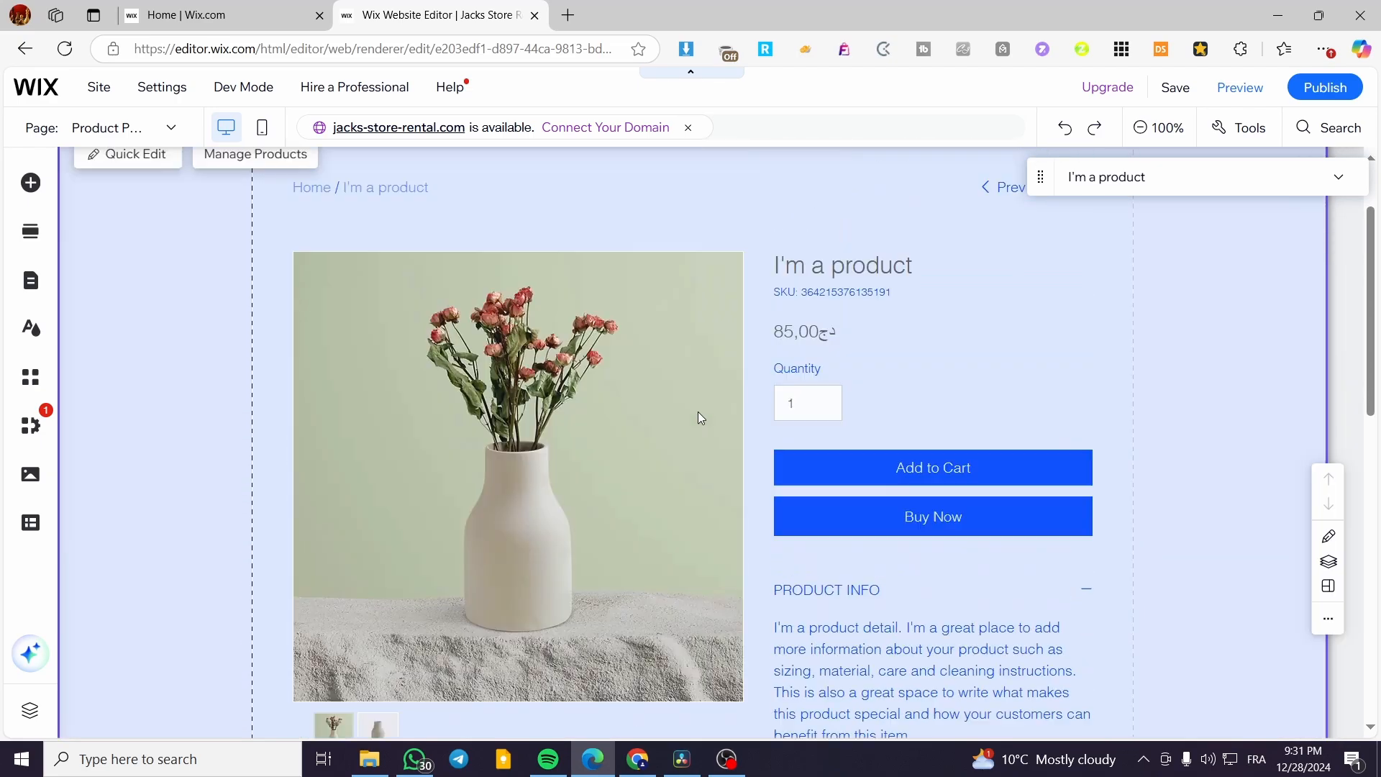
Select the Product Page widget and switch its preview product to Winter Bundle.
click(1011, 321)
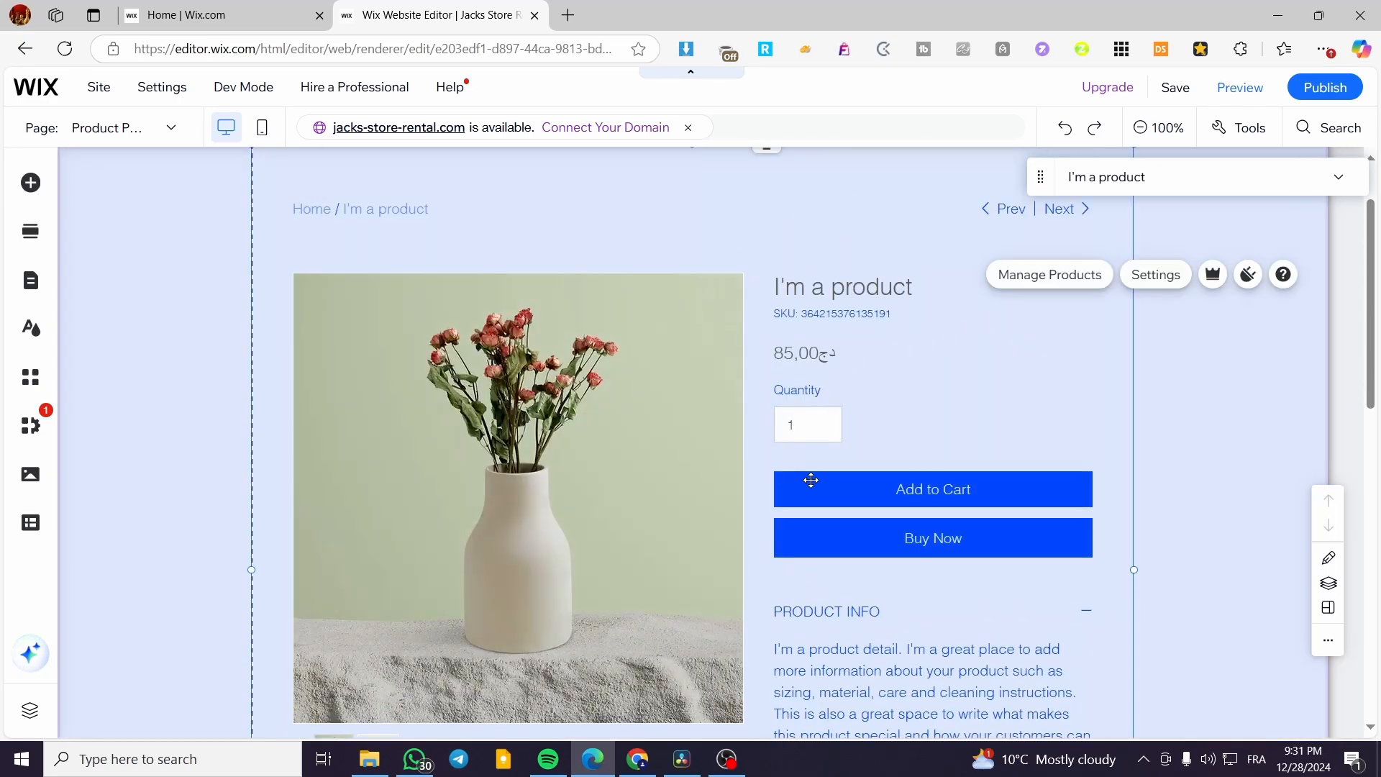
scroll(909, 321, up, 2)
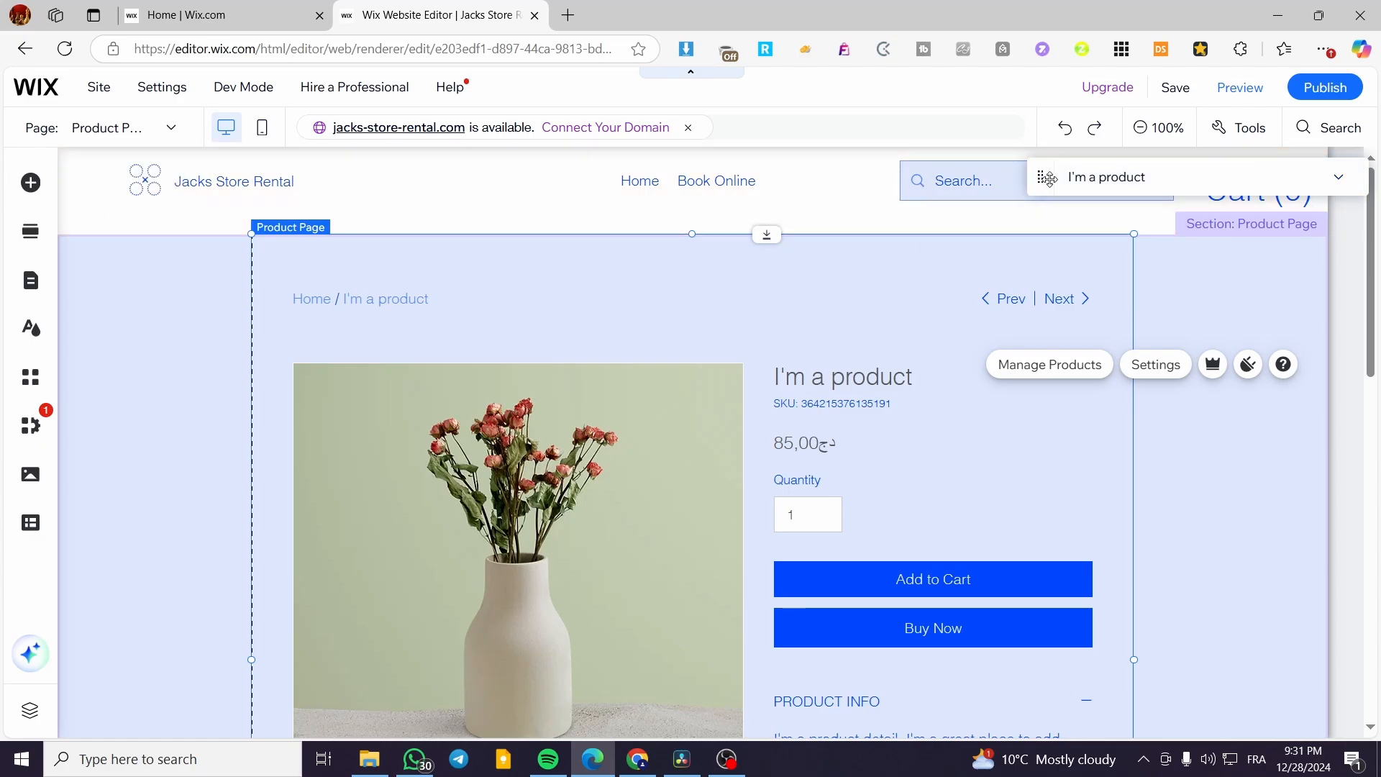
drag(1042, 178, 999, 174)
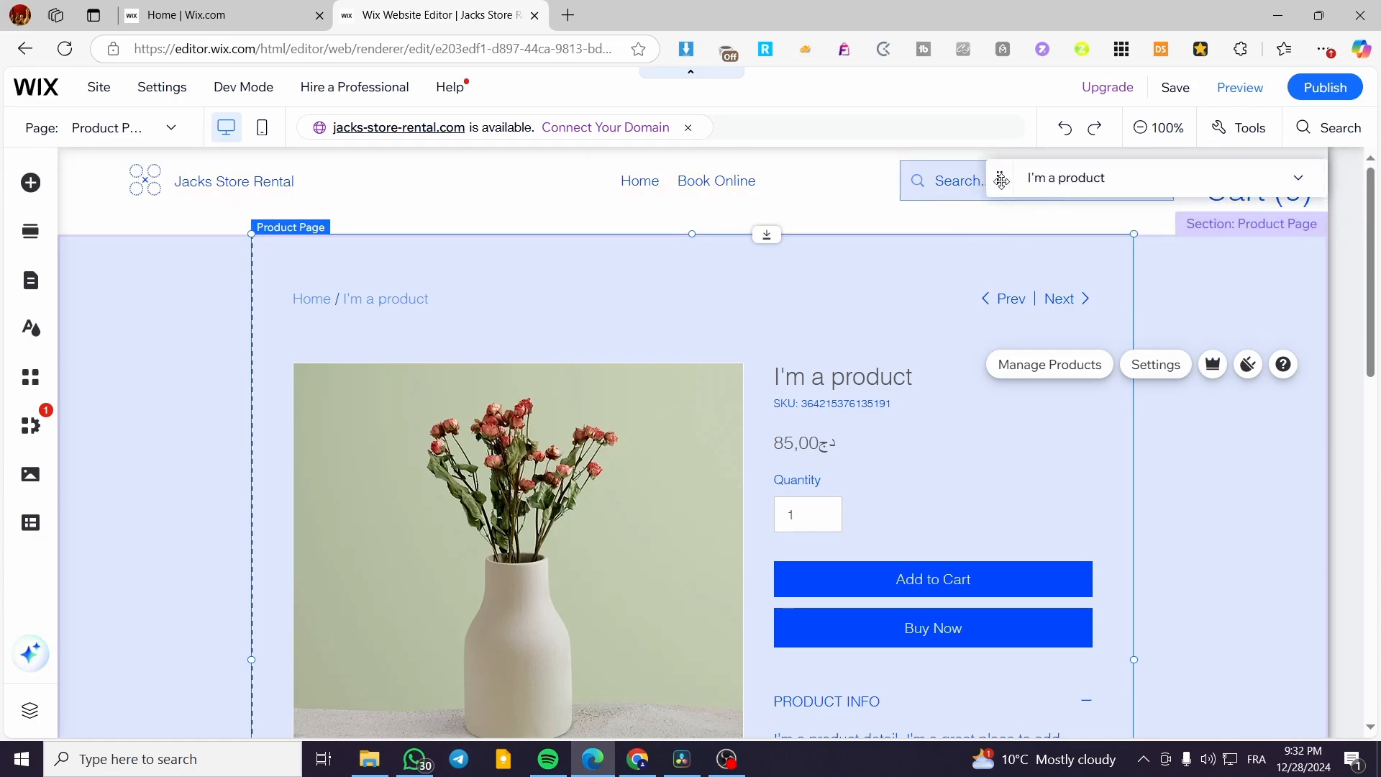
drag(1002, 177, 1000, 185)
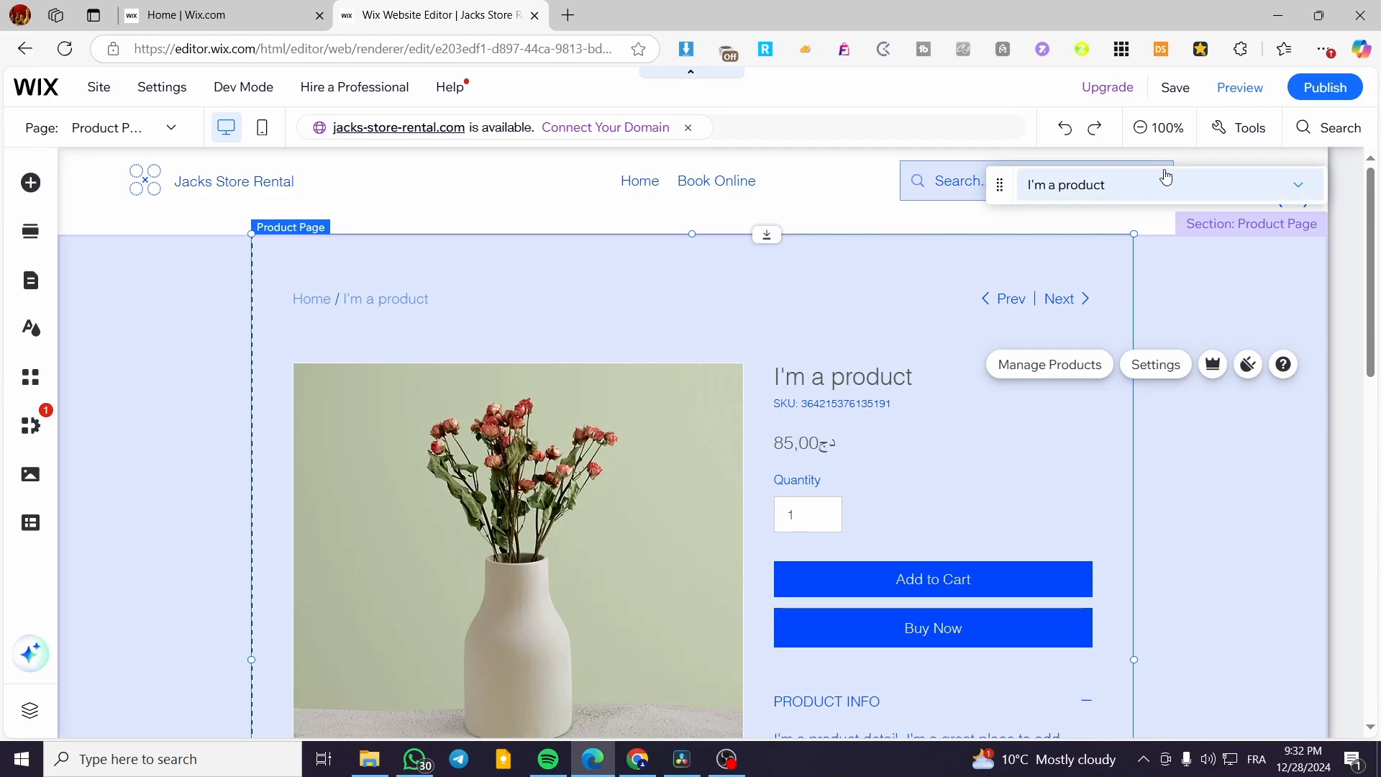
click(1295, 189)
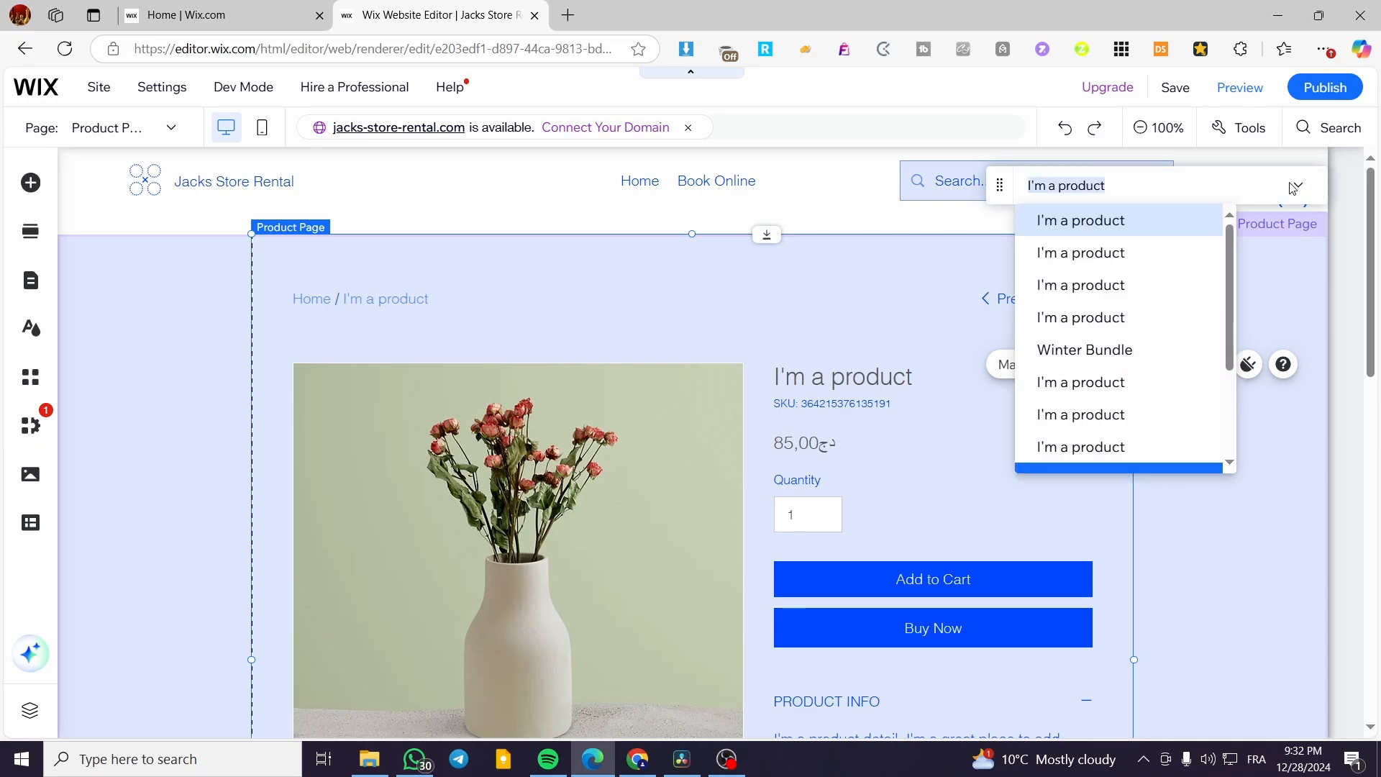
scroll(1183, 281, down, 2)
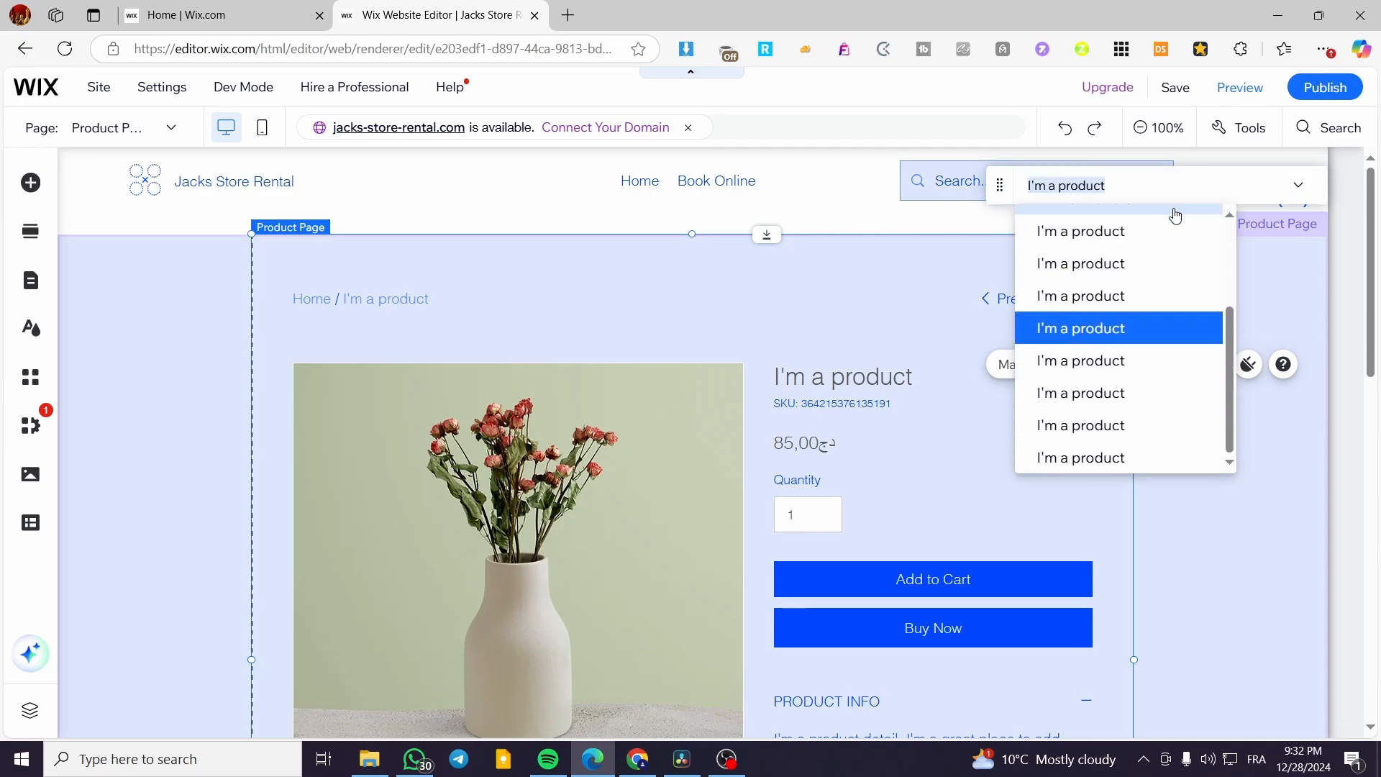
scroll(1165, 273, up, 2)
scroll(1165, 267, down, 2)
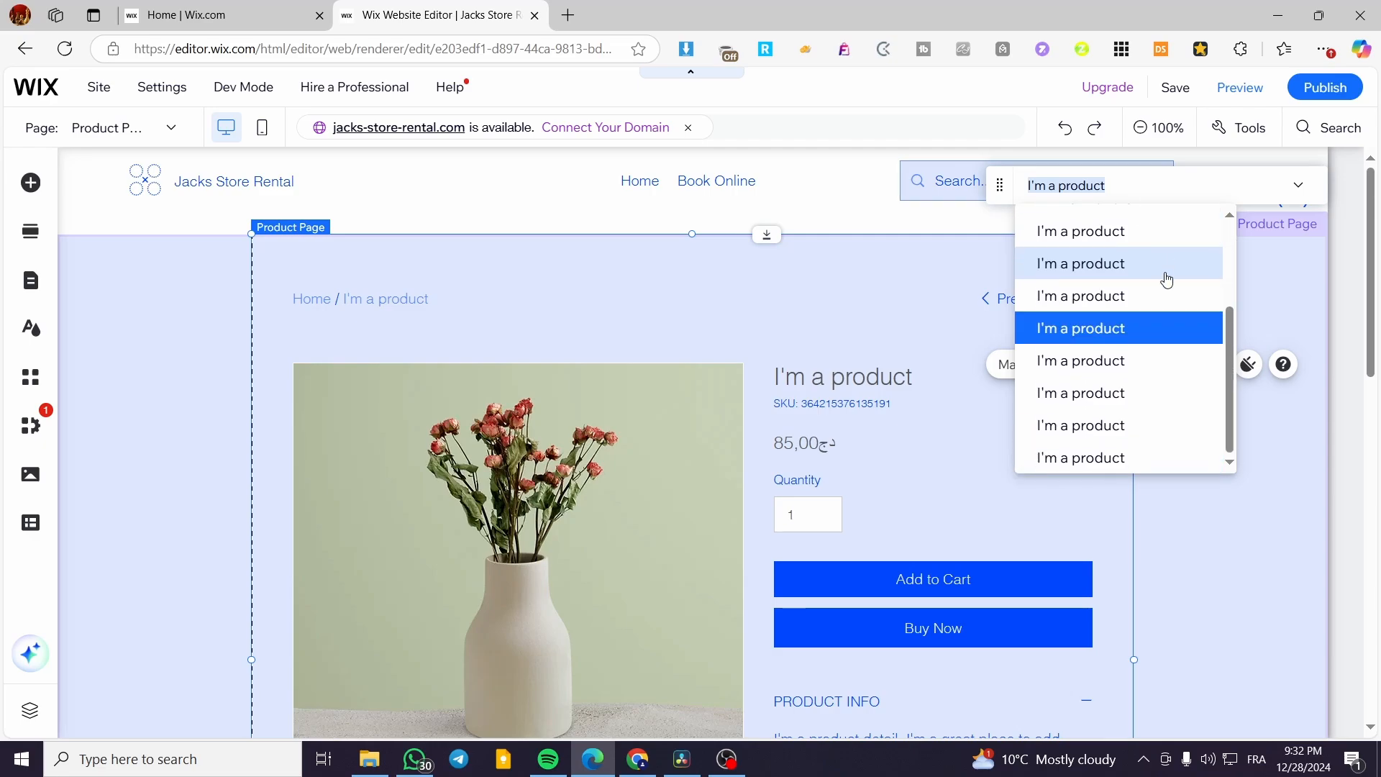
scroll(1130, 440, up, 2)
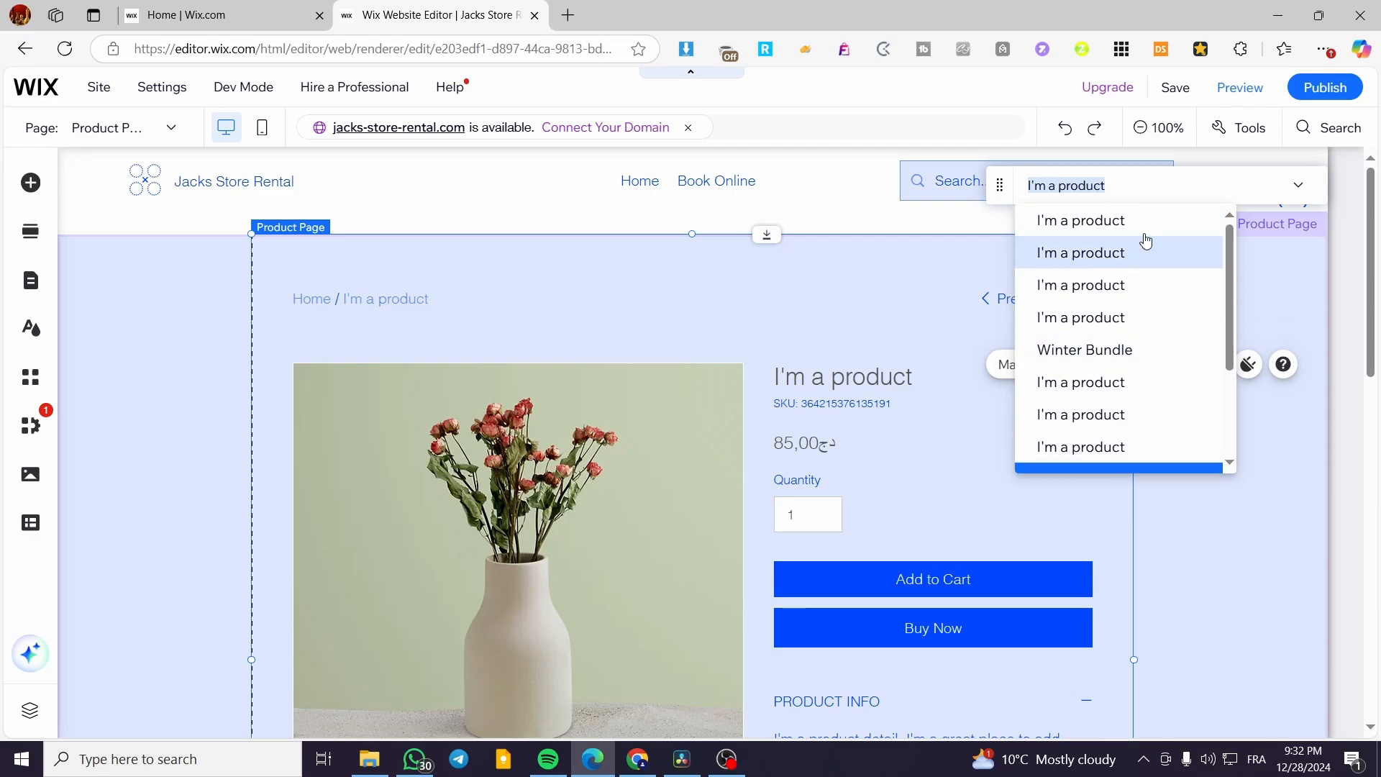
click(1156, 349)
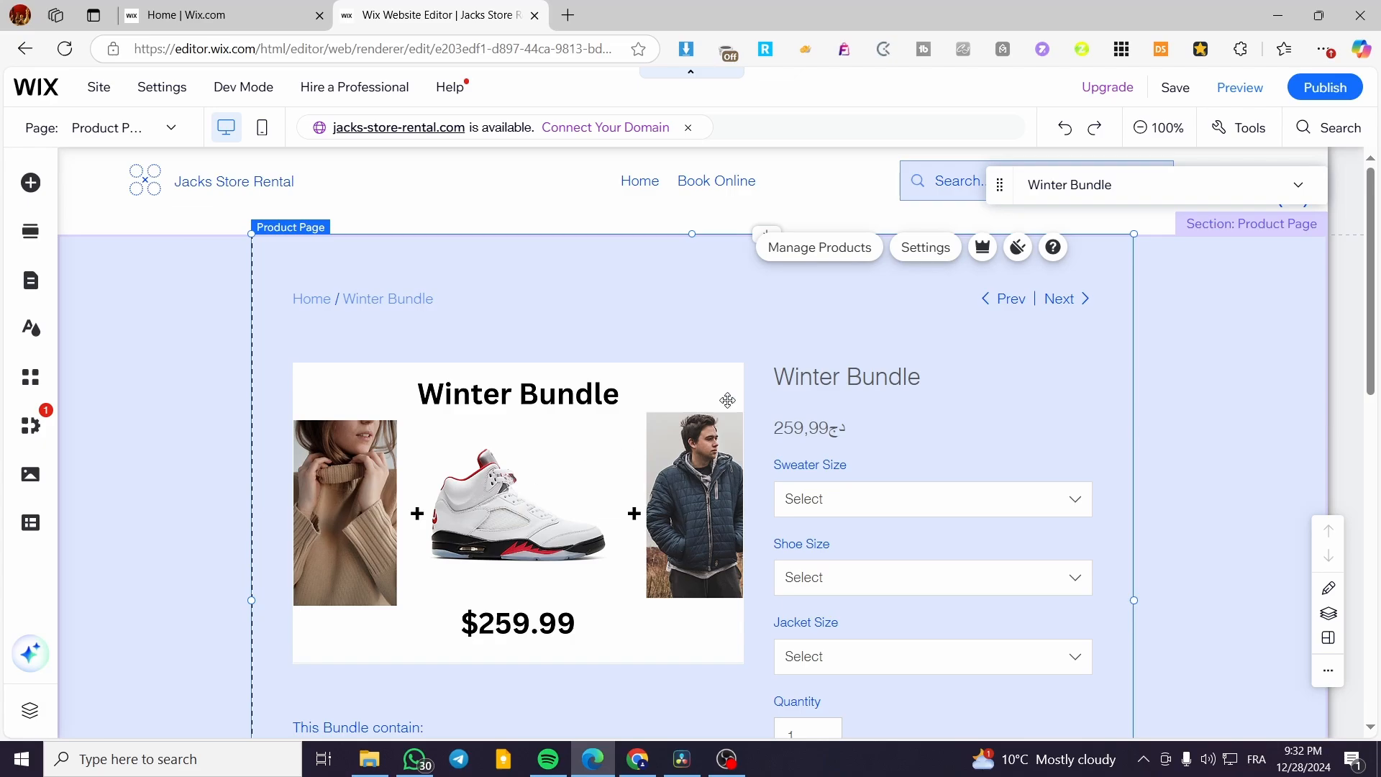
Briefly open Manage Products, then open the Product Page settings panel and move it aside.
click(793, 256)
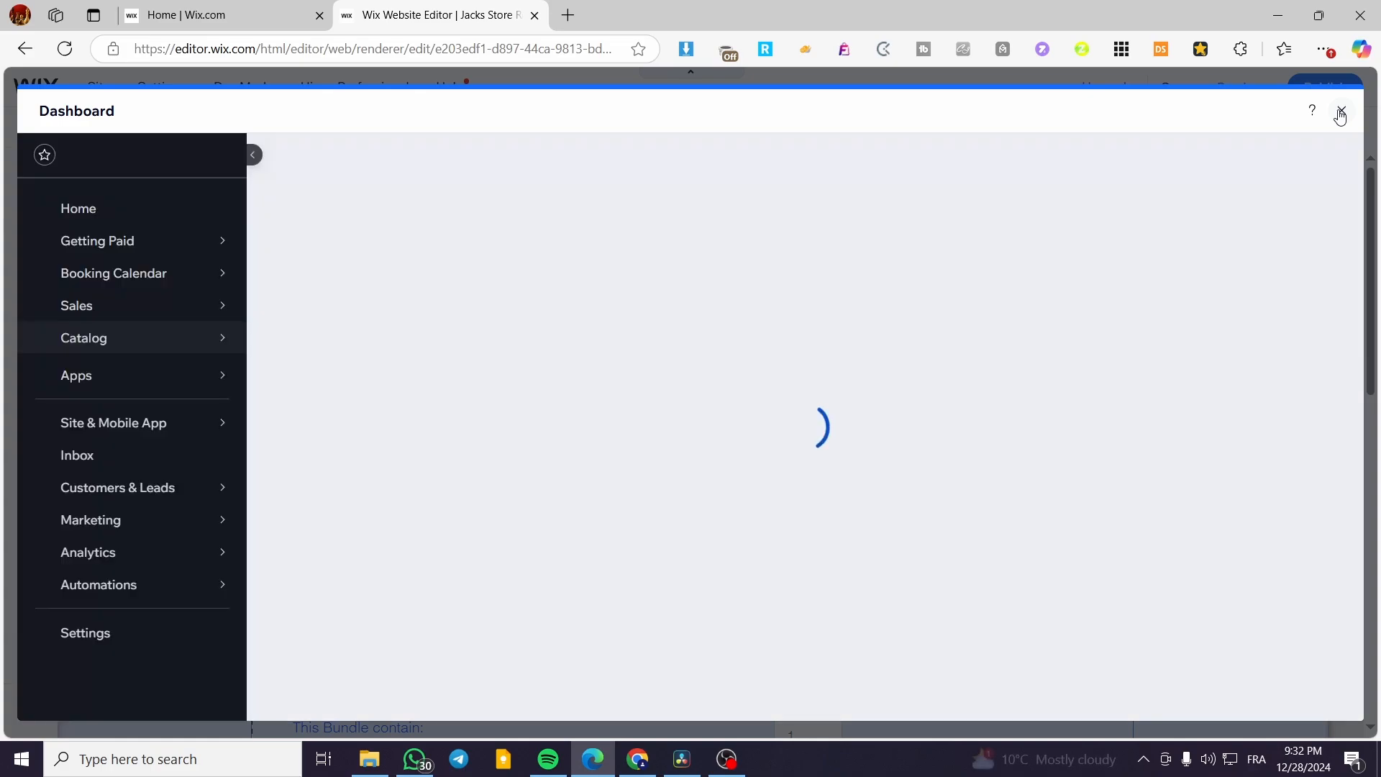
click(1340, 113)
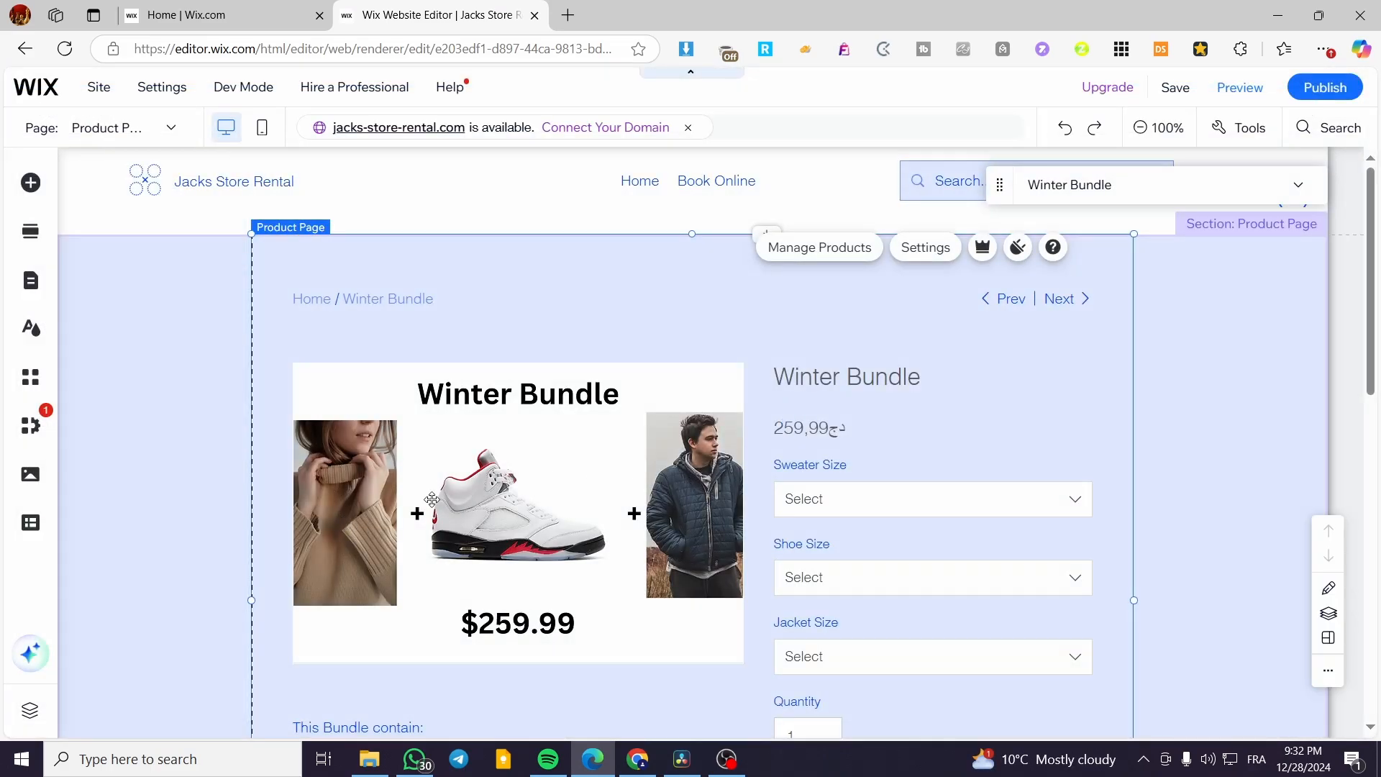
click(942, 256)
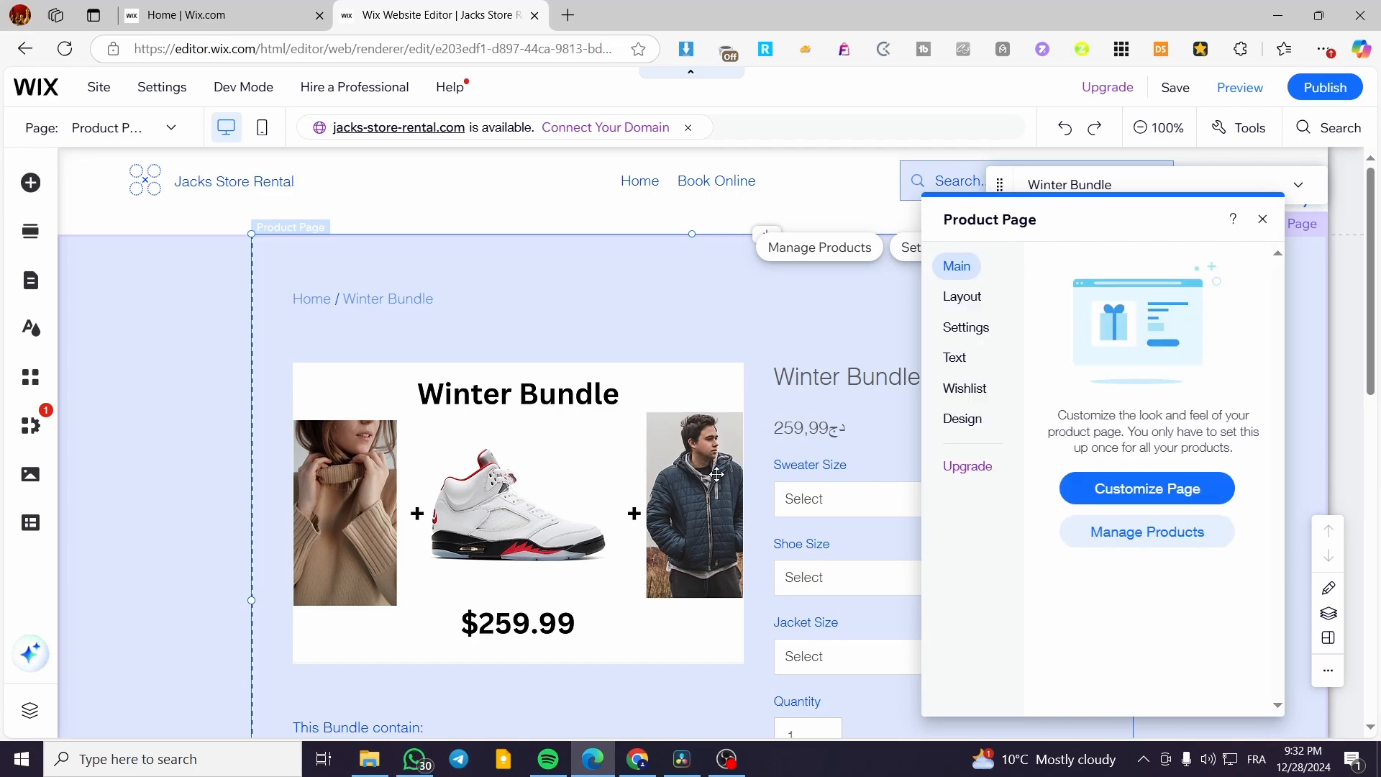
drag(1046, 216, 1086, 216)
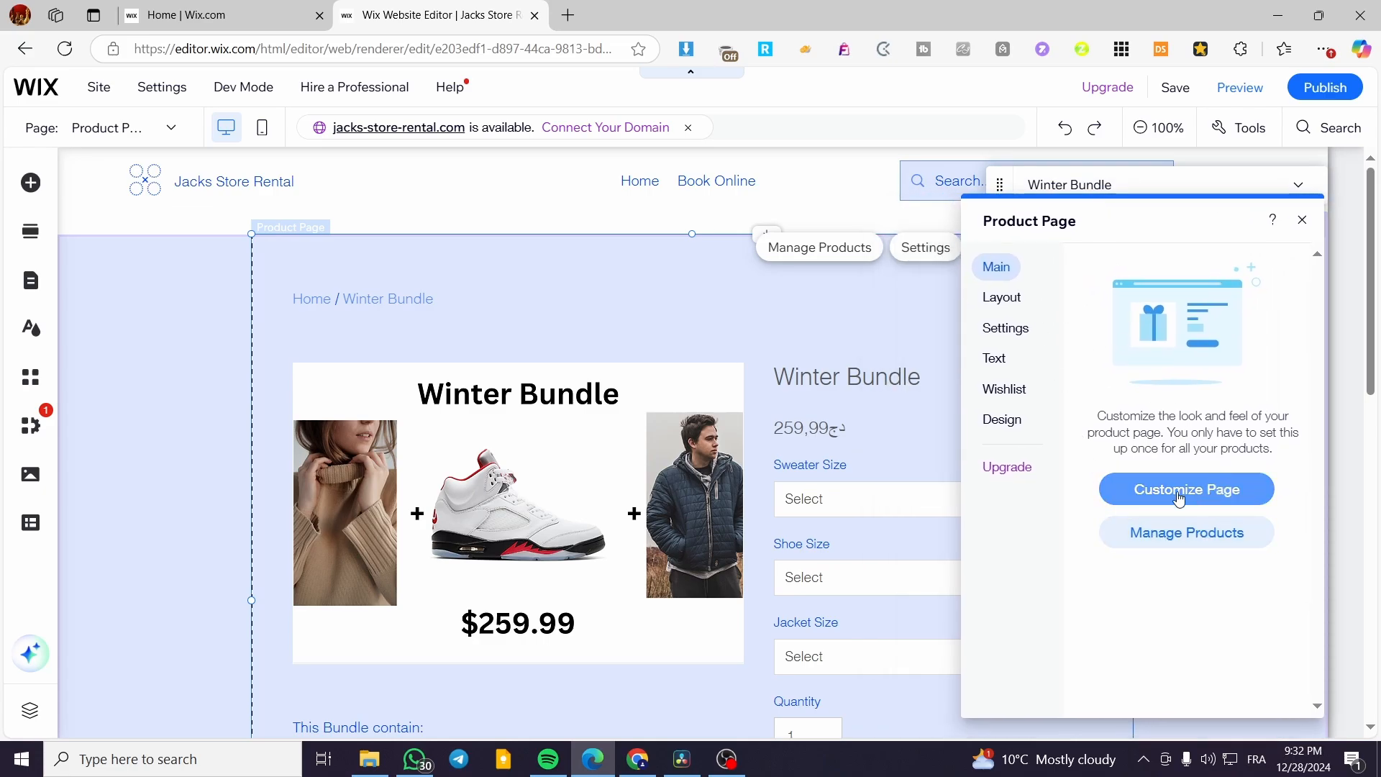
Open the Layout options, shift the panel right, and preview the Sleek layout.
click(1001, 297)
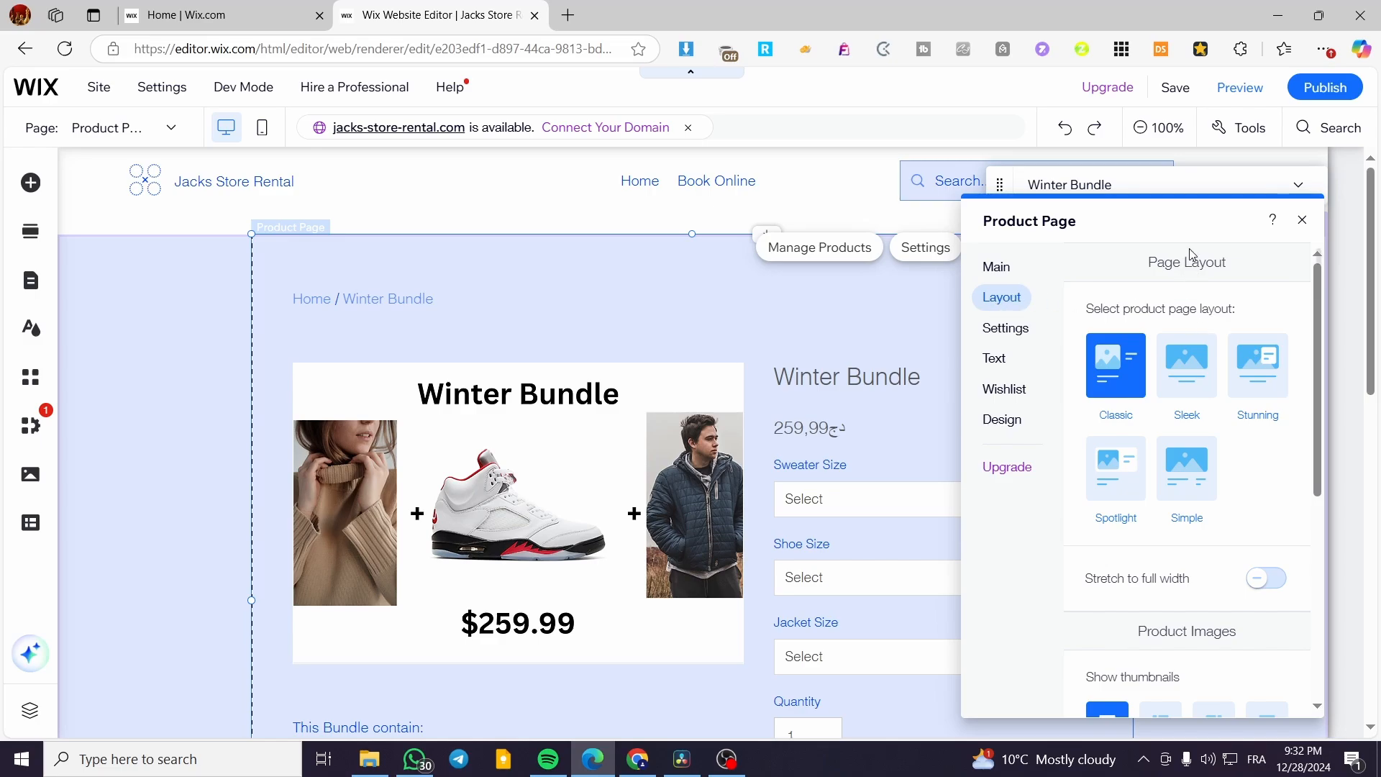
drag(1165, 216, 1202, 211)
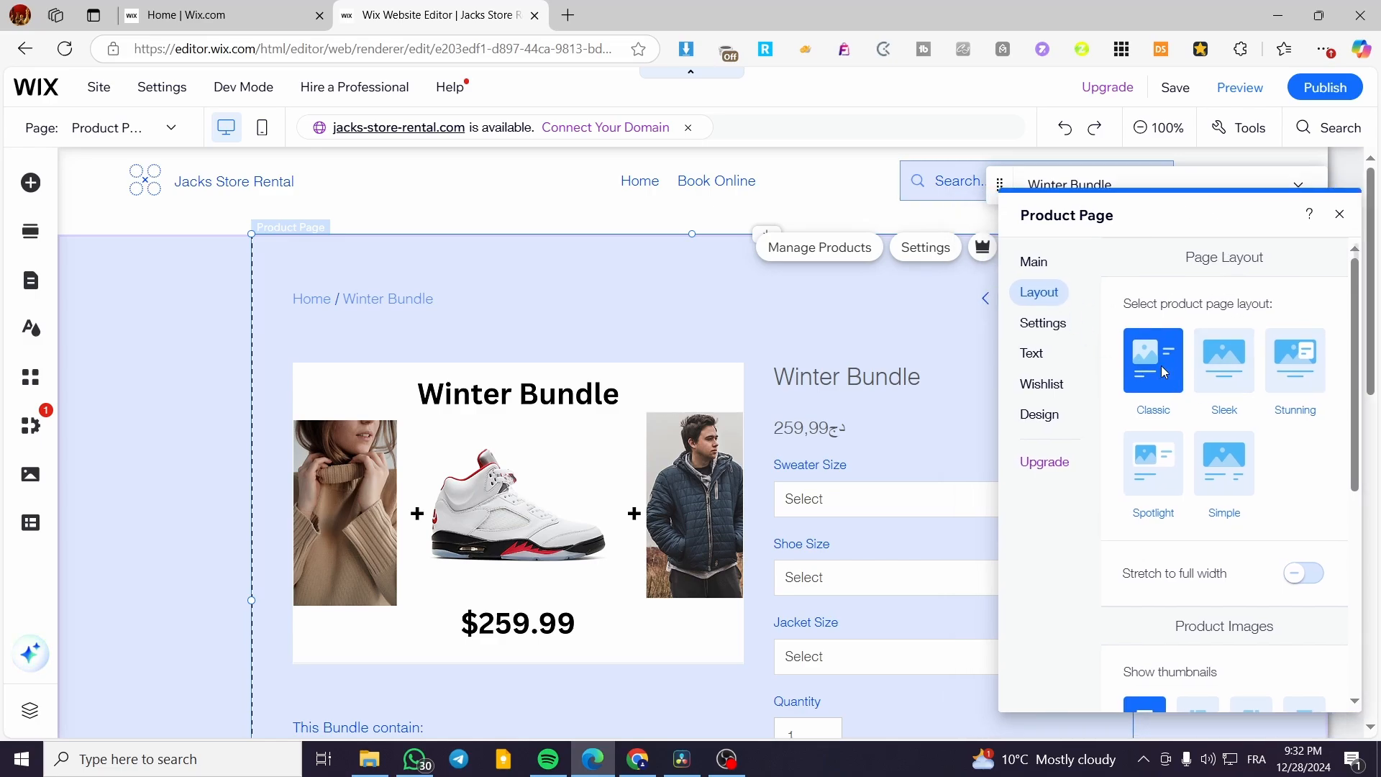
click(1223, 361)
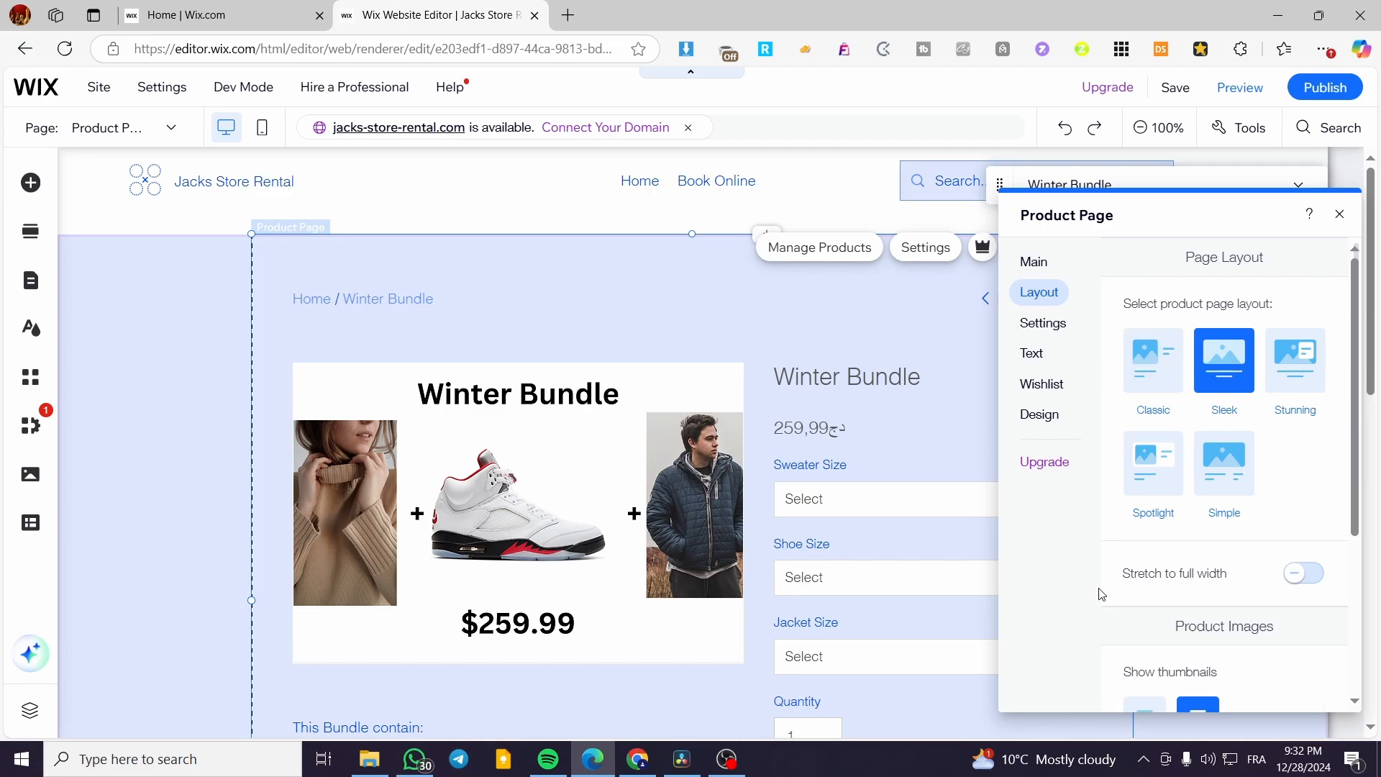
scroll(705, 410, down, 6)
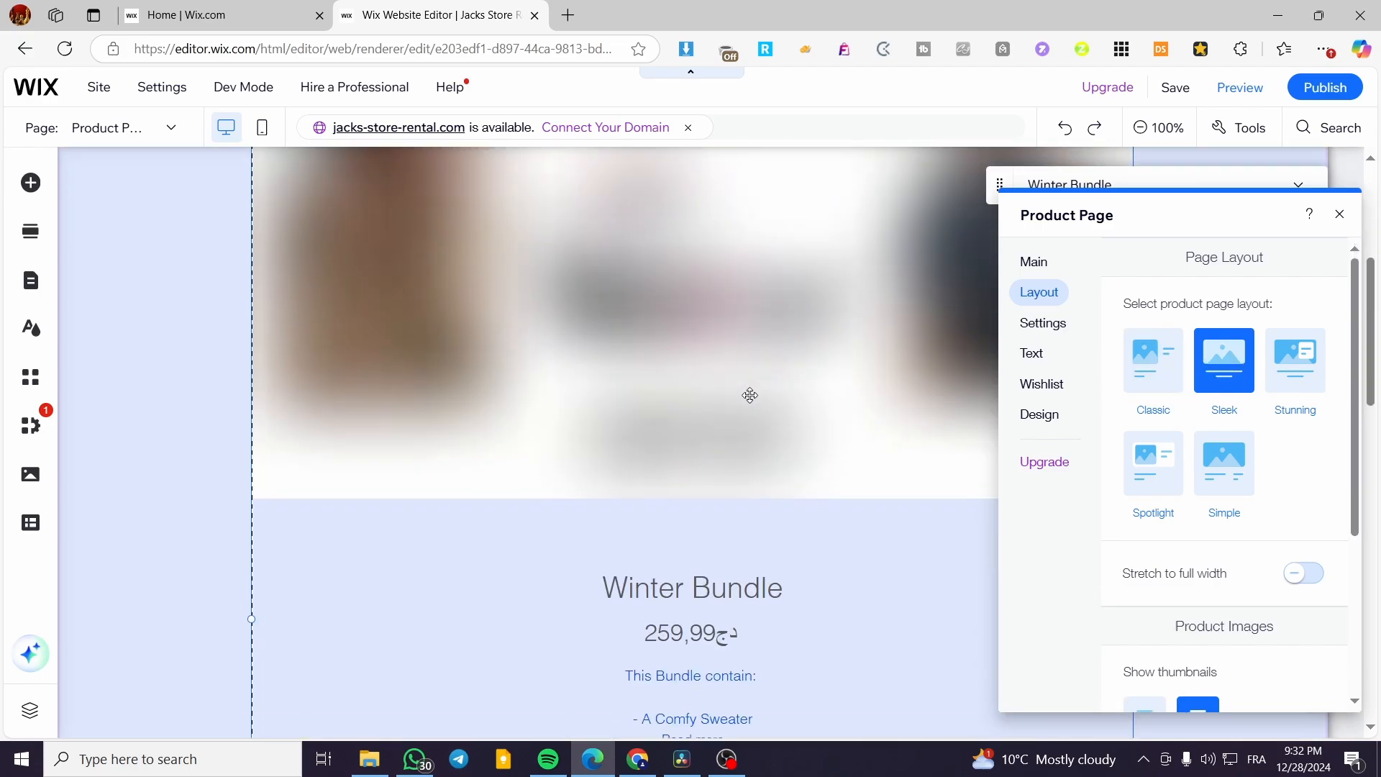
scroll(764, 444, up, 6)
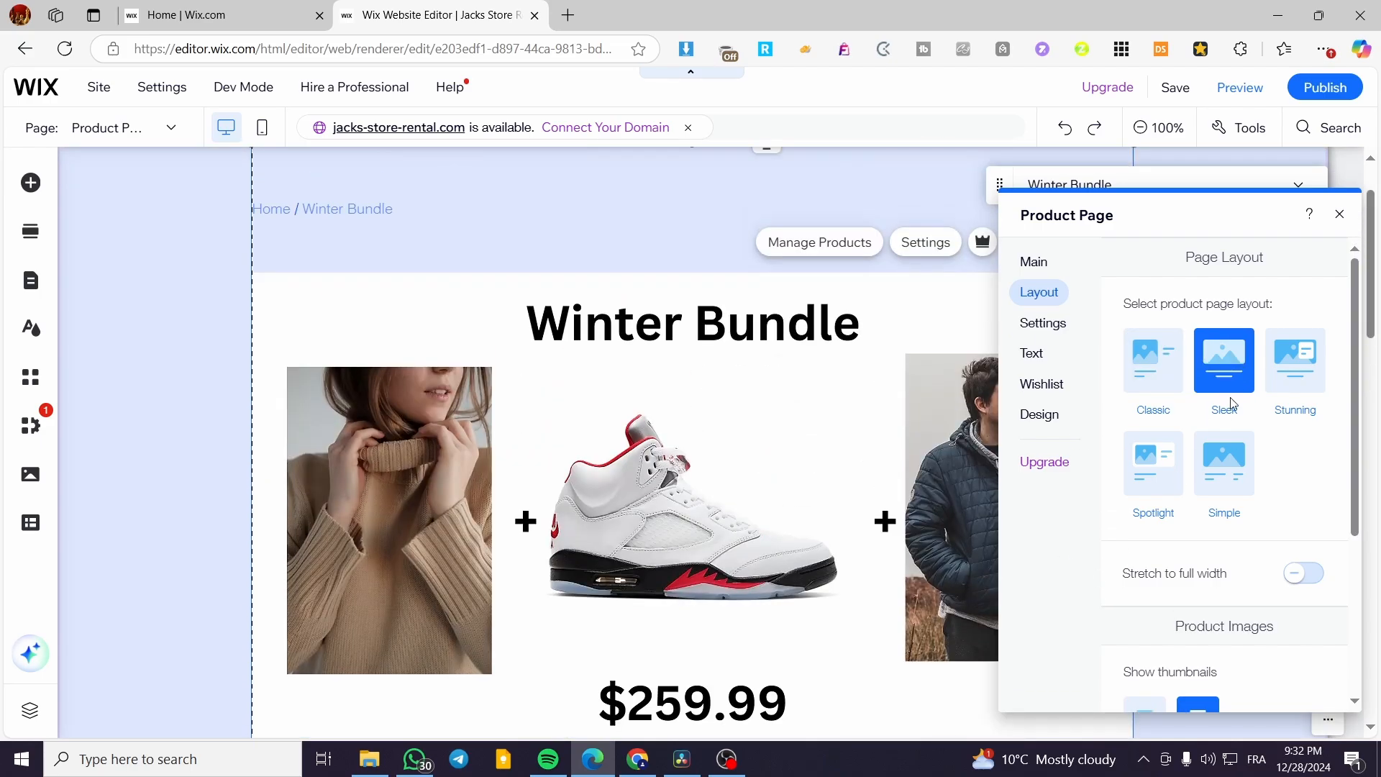
Preview the Stunning, Spotlight and Simple layouts, then settle on Classic.
click(1286, 369)
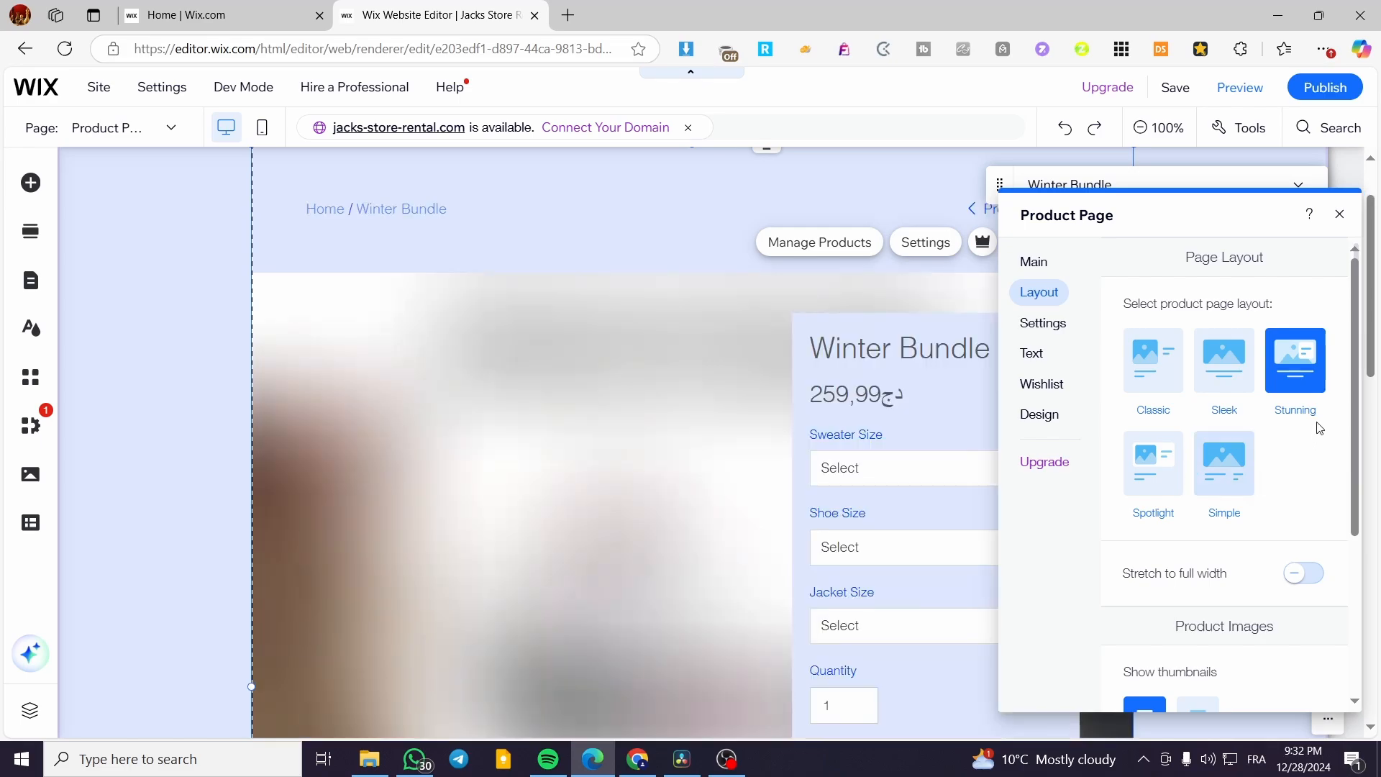
scroll(756, 403, down, 1)
scroll(752, 399, down, 3)
scroll(749, 395, up, 4)
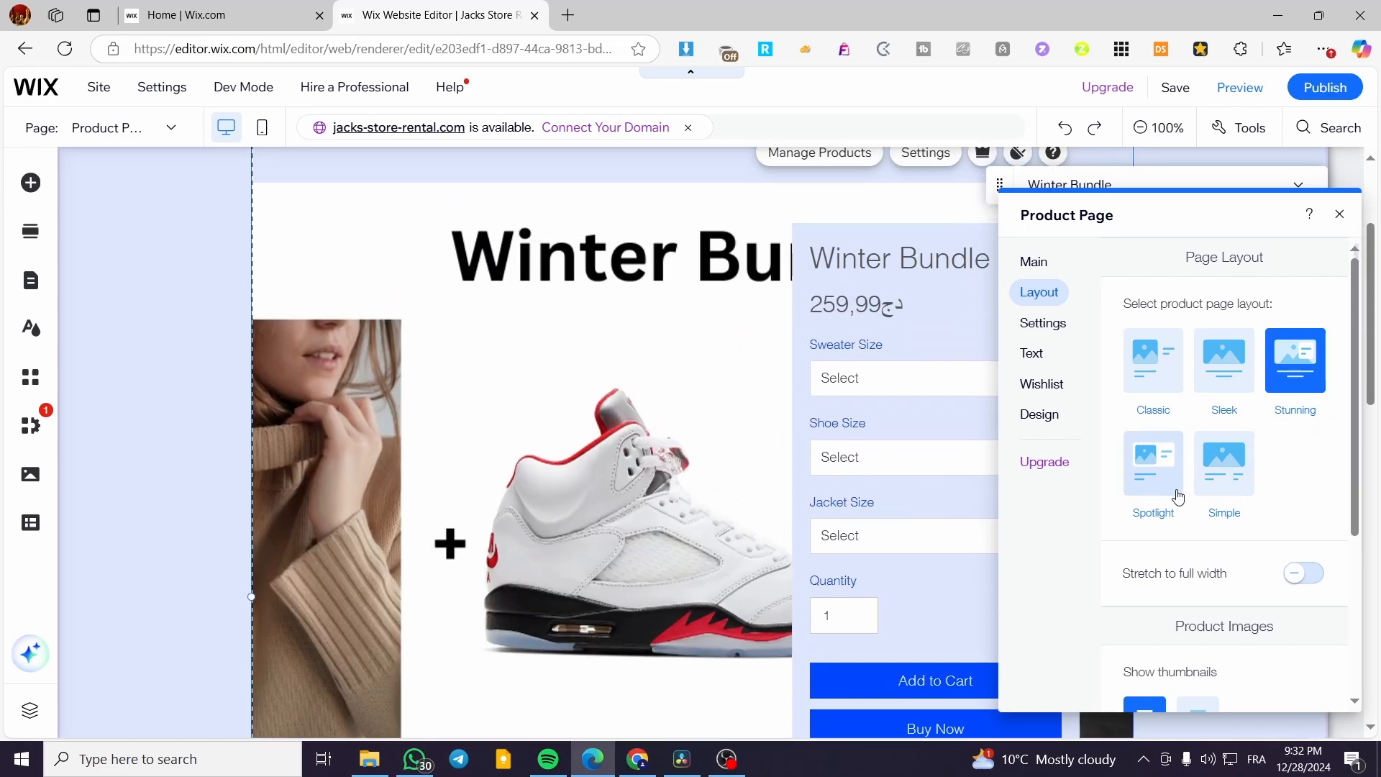
click(1155, 462)
click(1235, 469)
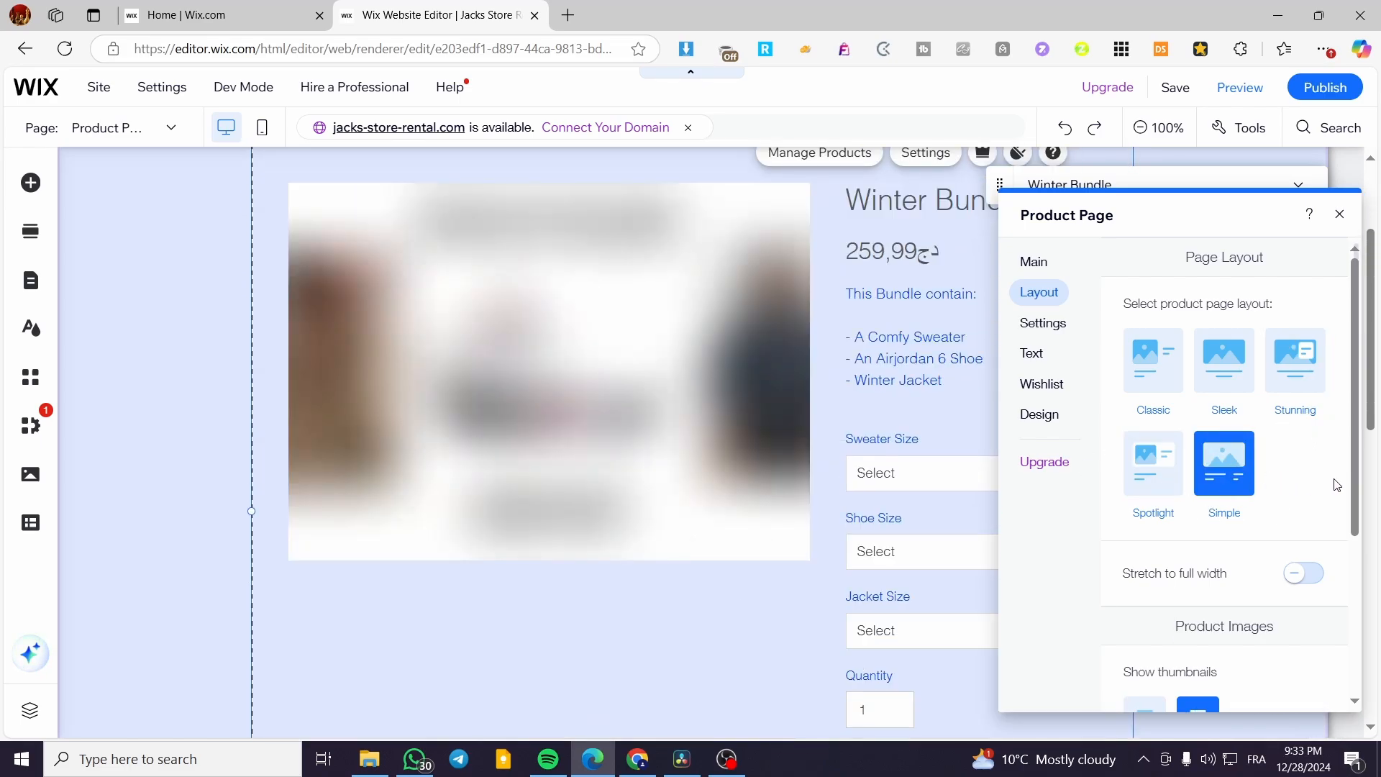
click(1159, 361)
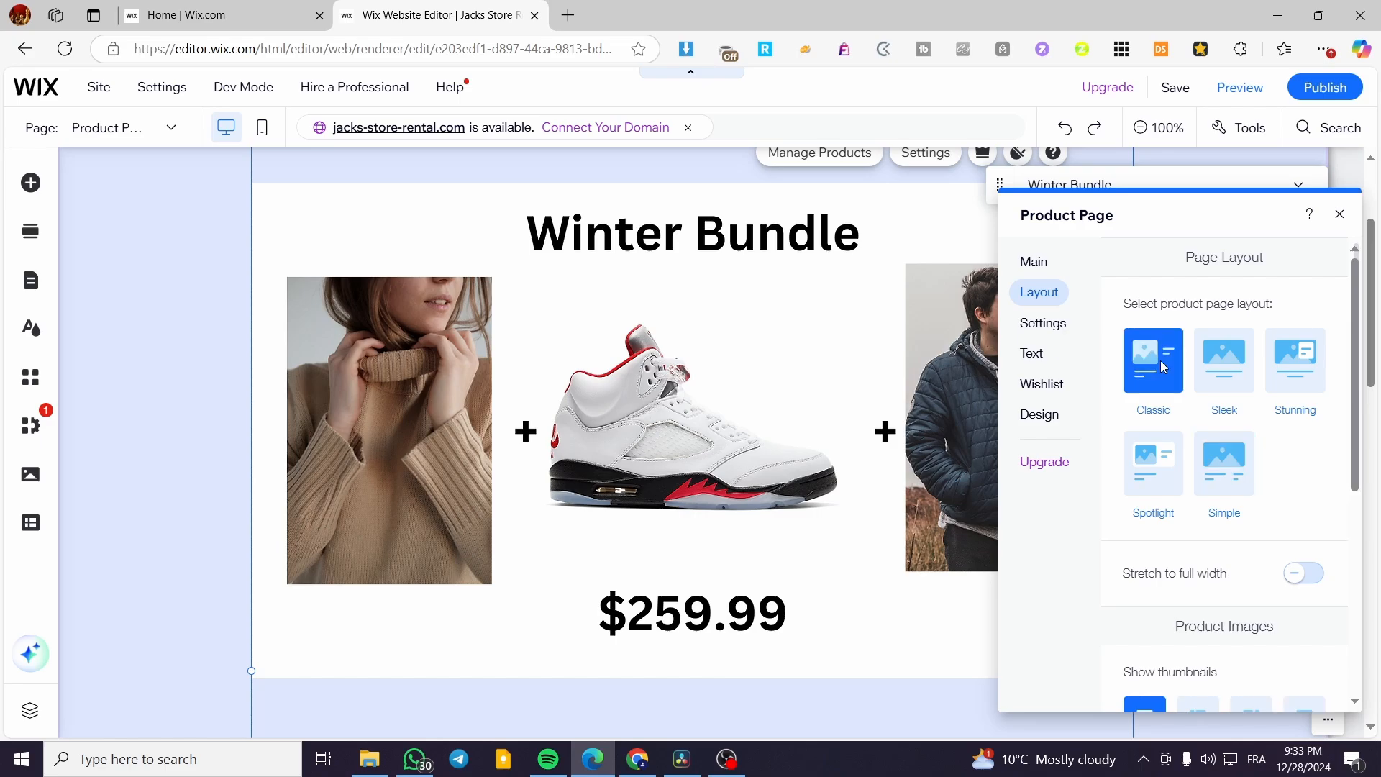
scroll(862, 391, up, 3)
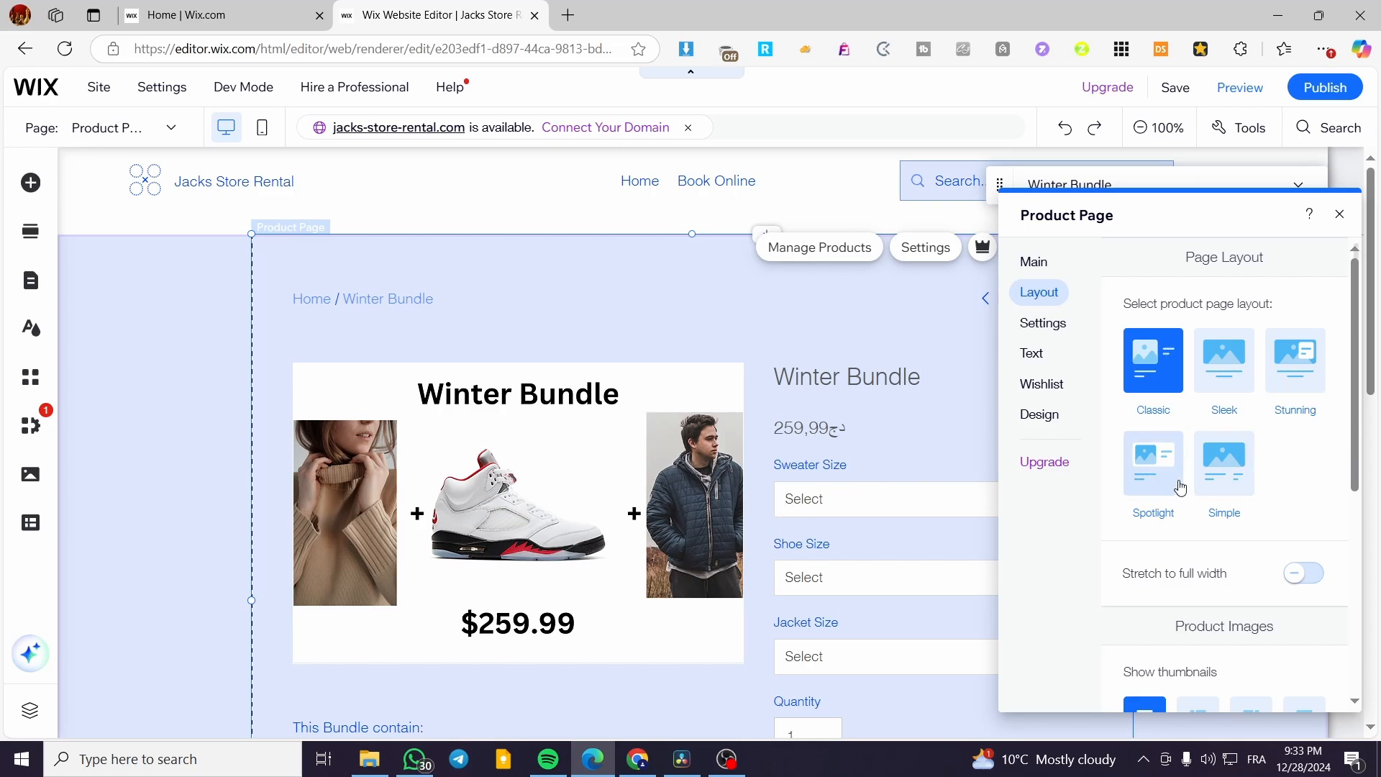
Turn Stretch to full width on, then switch it back off.
scroll(1223, 481, down, 1)
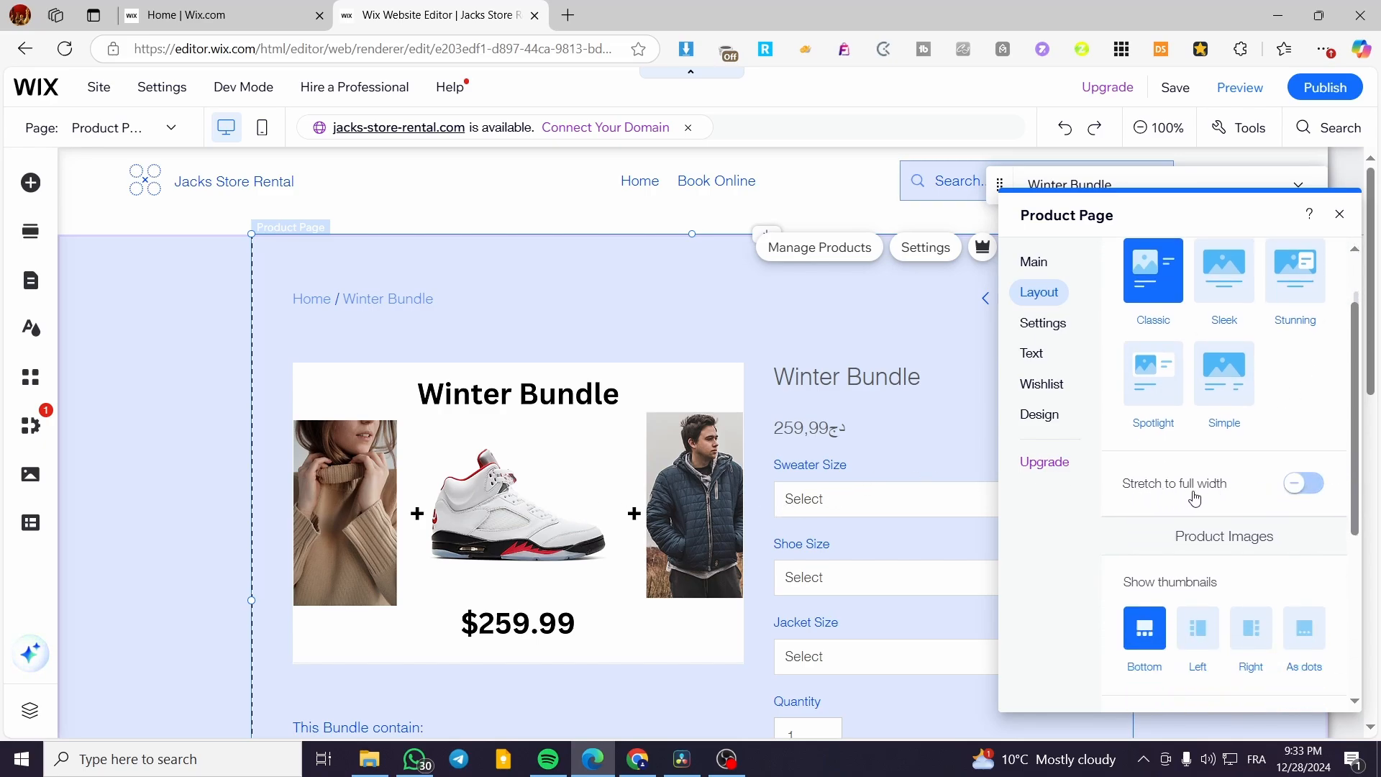
click(1308, 497)
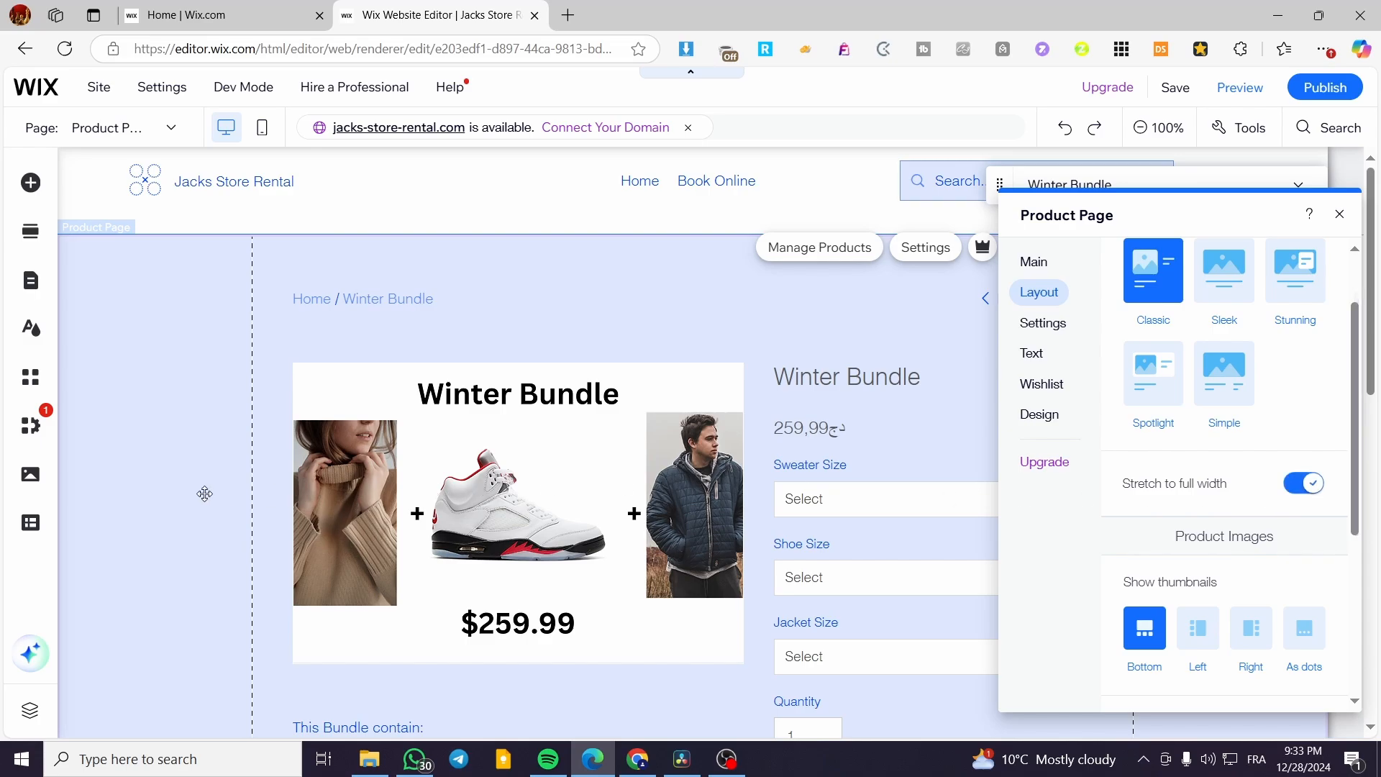
scroll(586, 376, down, 6)
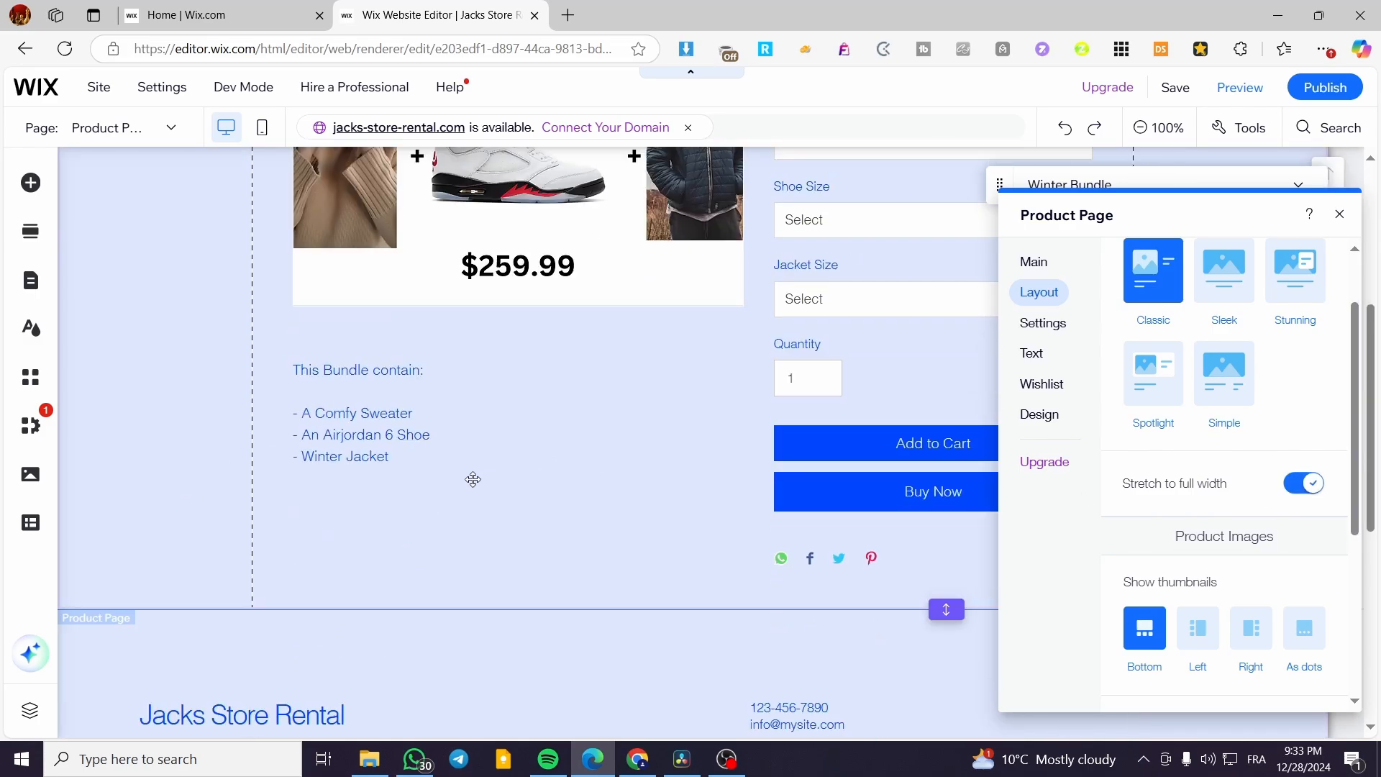
scroll(553, 488, up, 5)
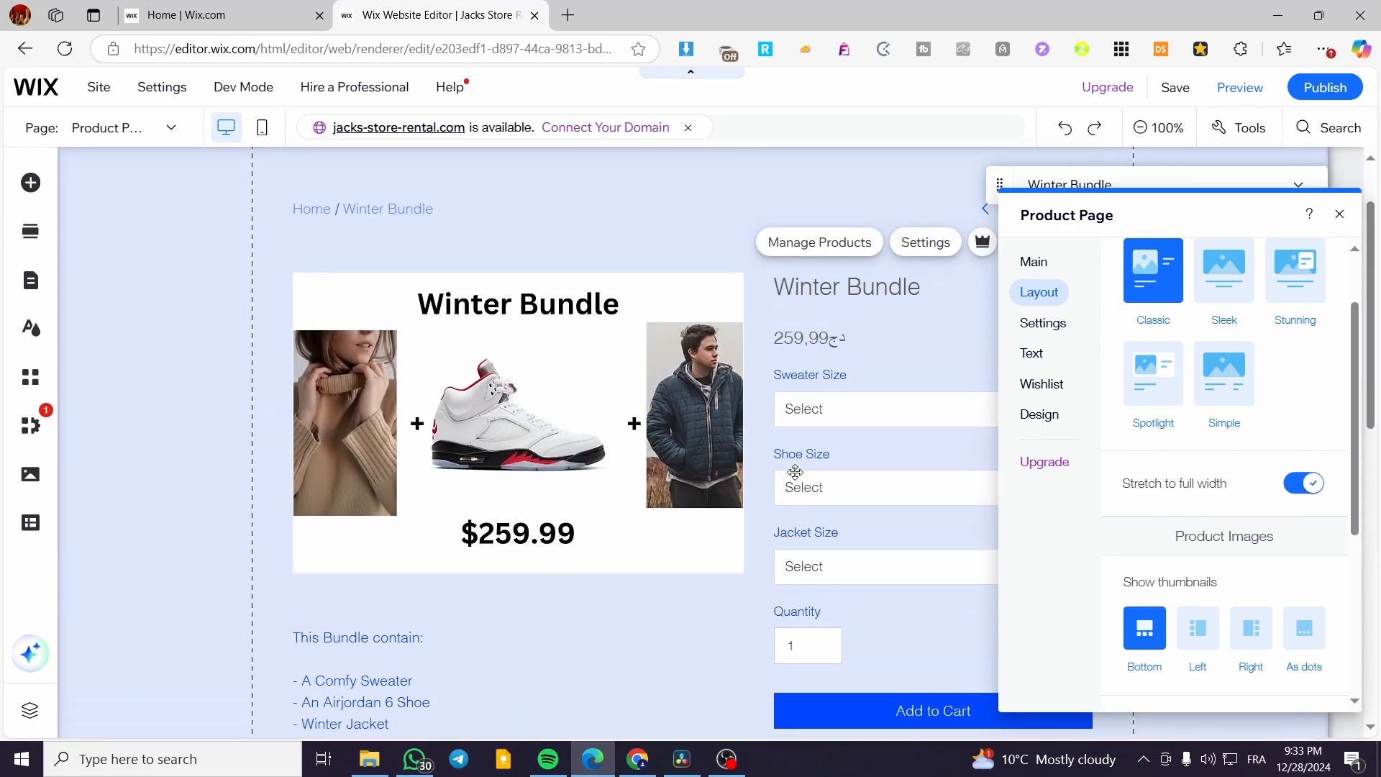
click(1302, 483)
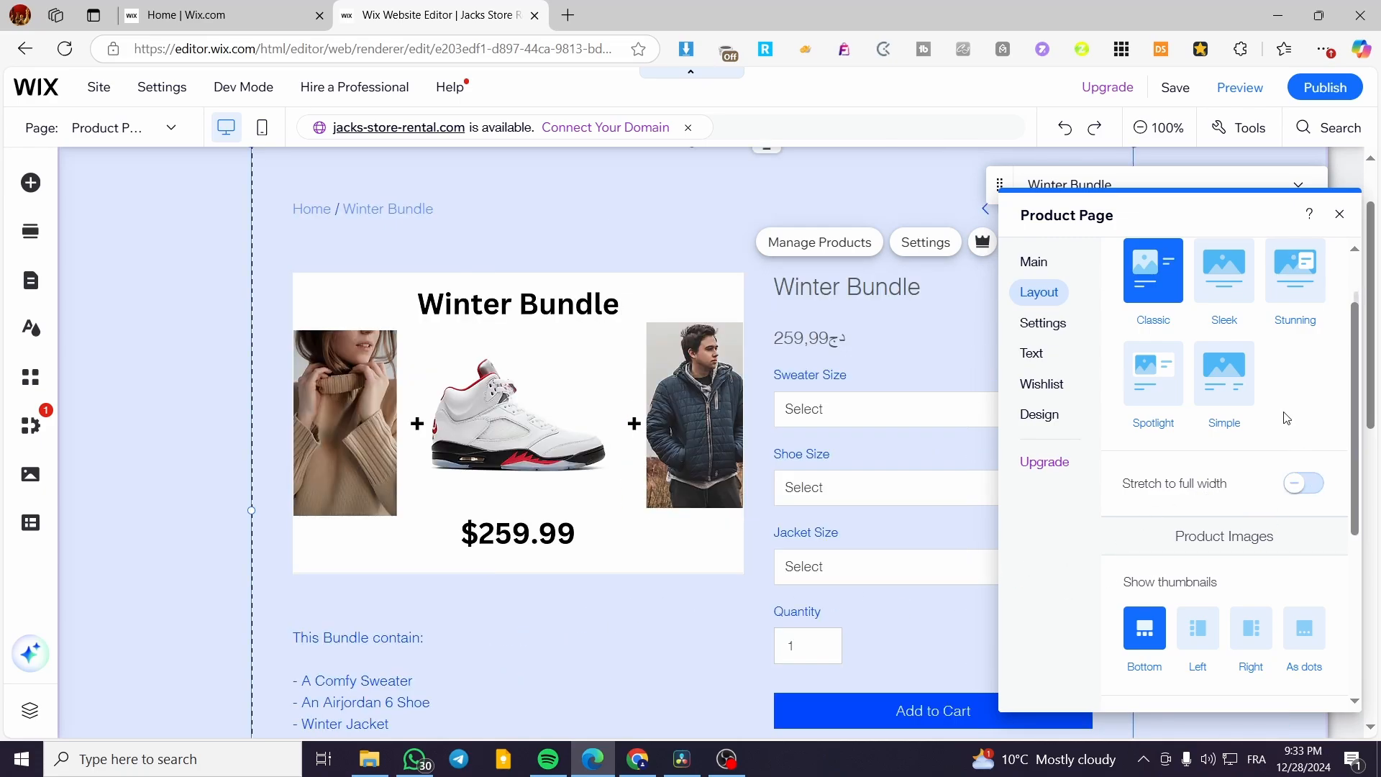
Set Show thumbnails to Left for the product images.
scroll(1205, 395, down, 3)
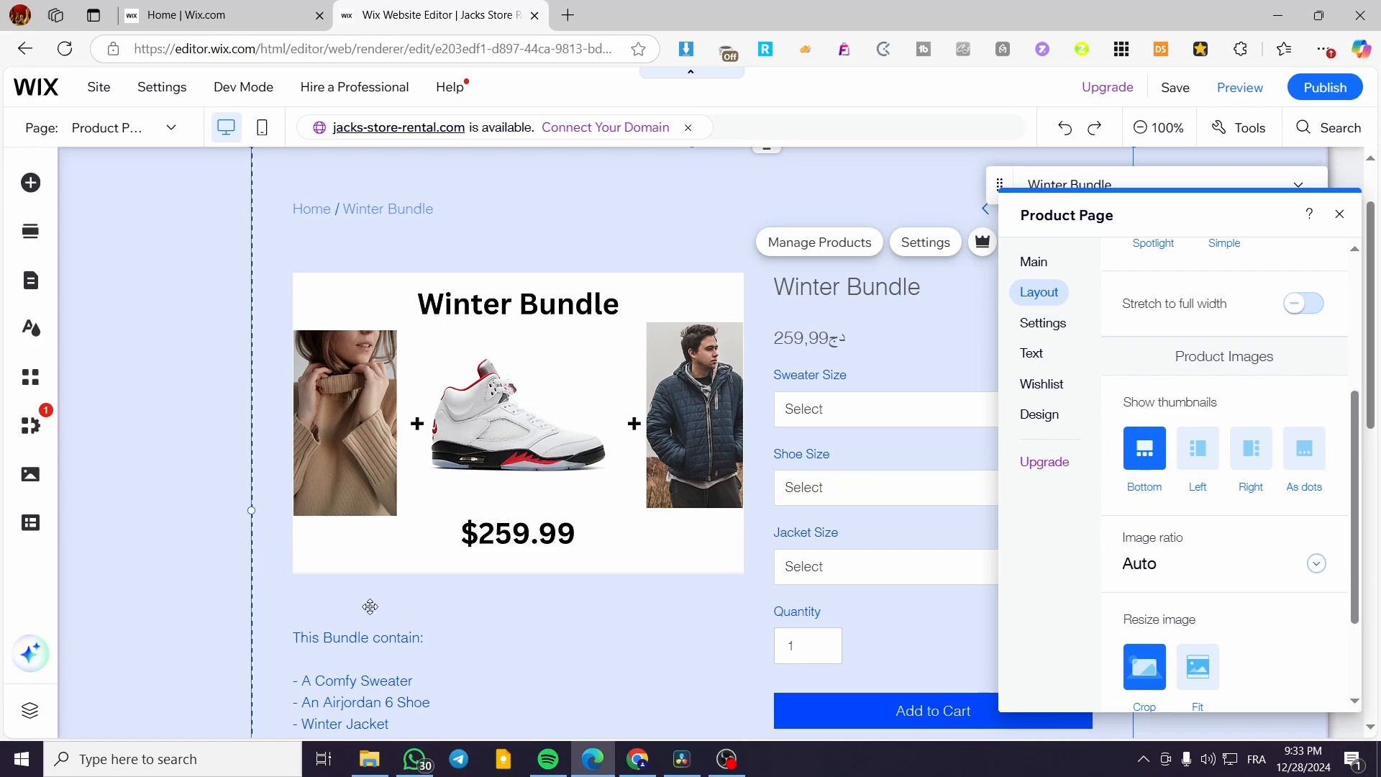
scroll(580, 511, down, 3)
click(1206, 451)
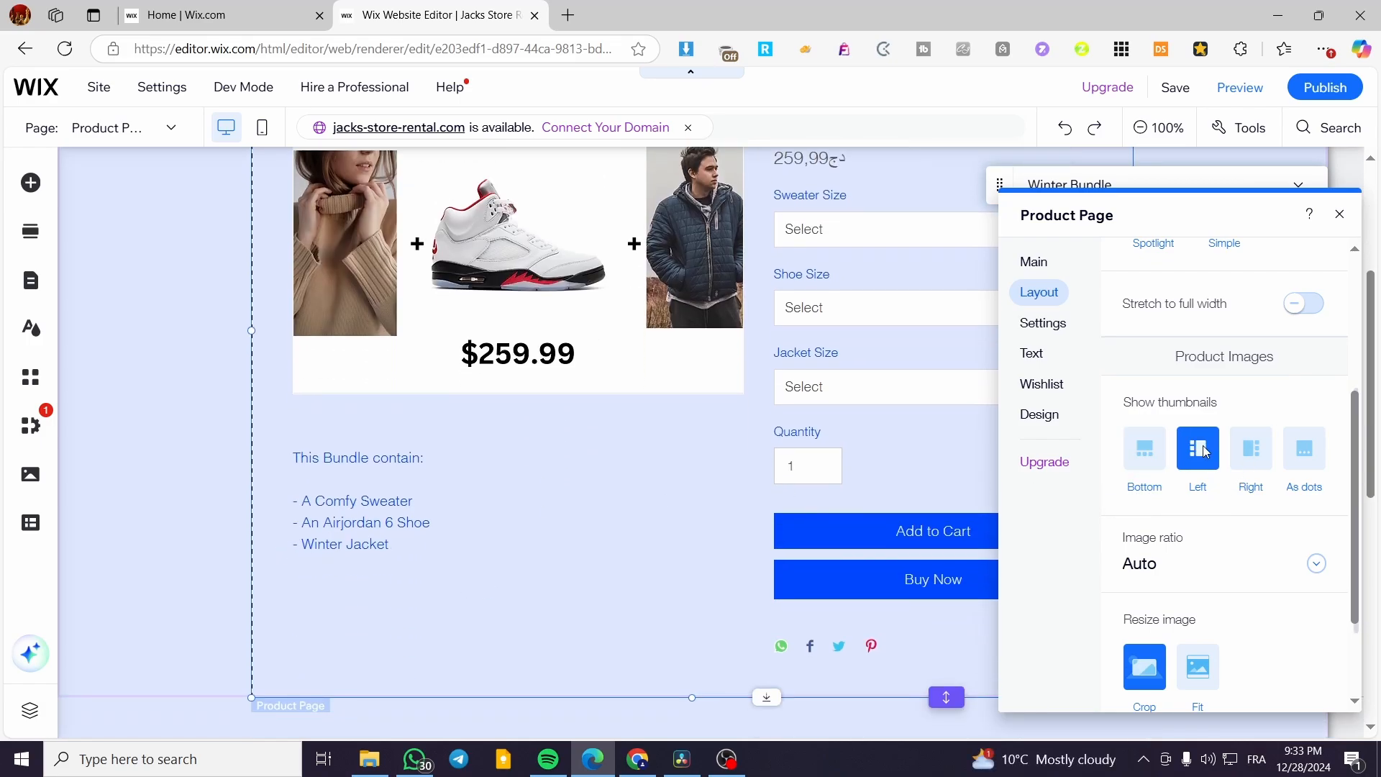
scroll(783, 472, up, 3)
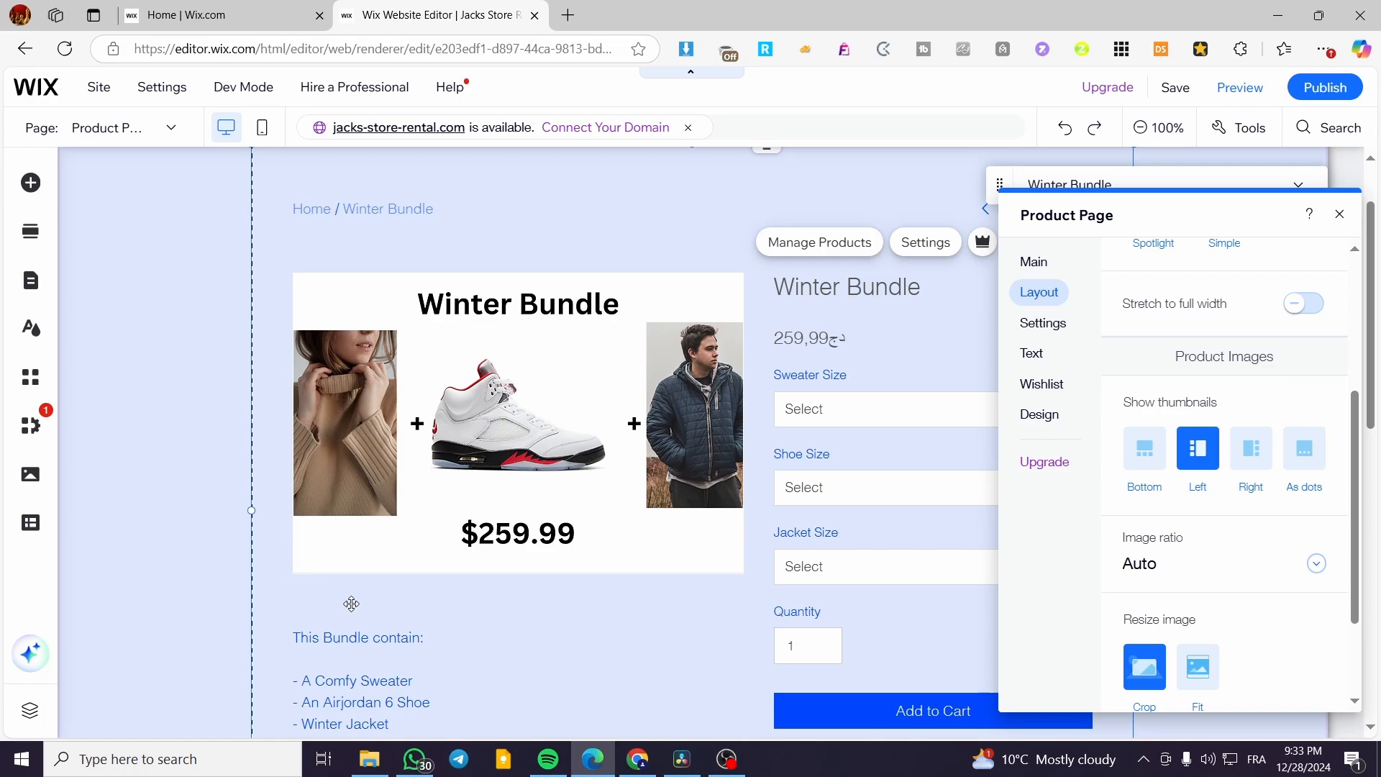
scroll(1295, 494, down, 1)
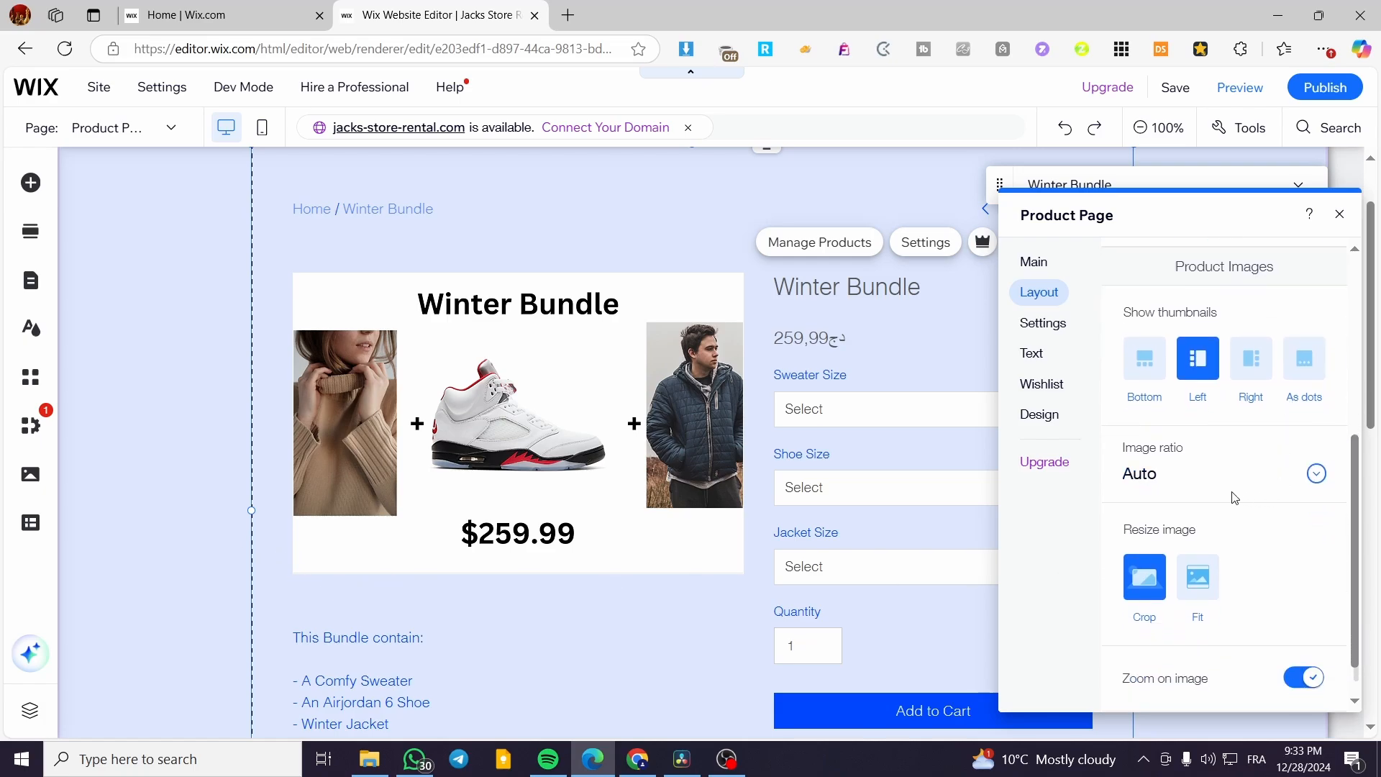
click(1316, 475)
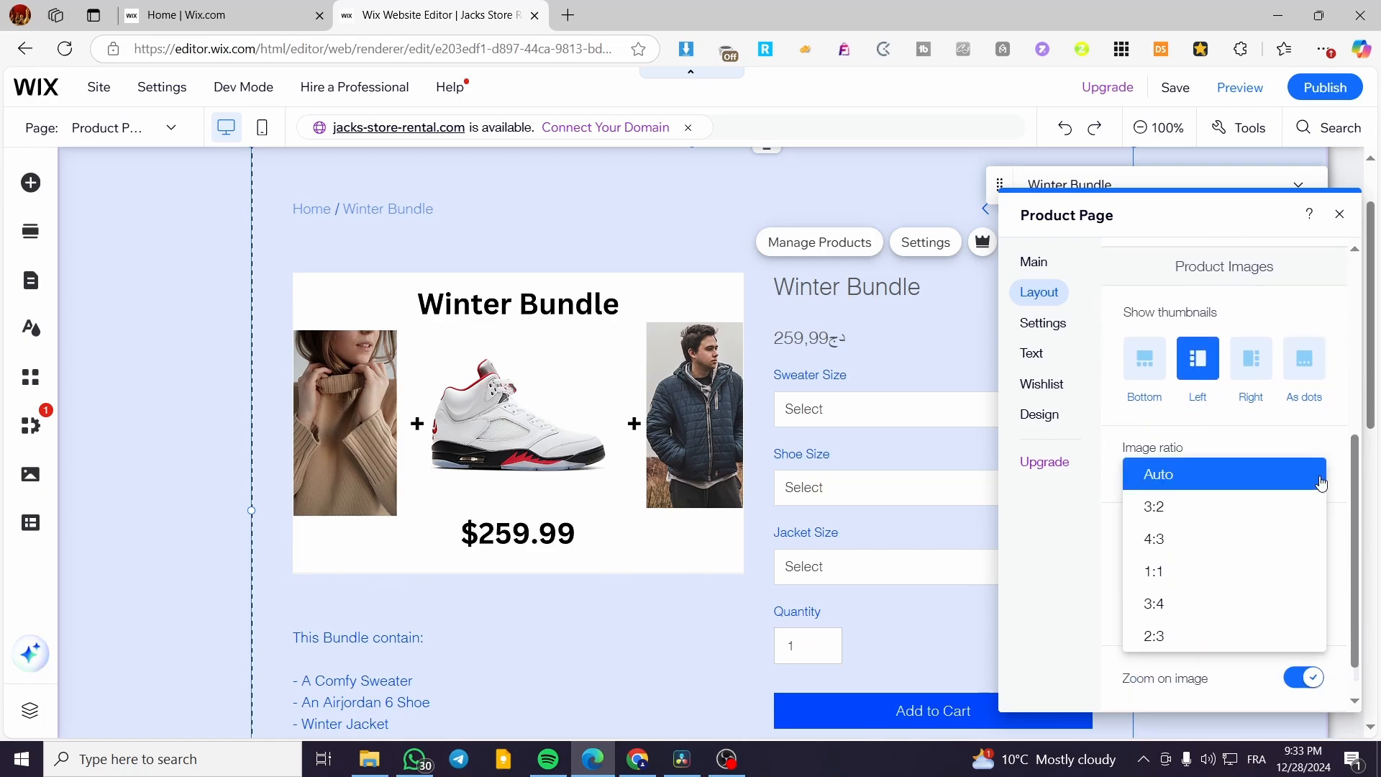
click(1220, 482)
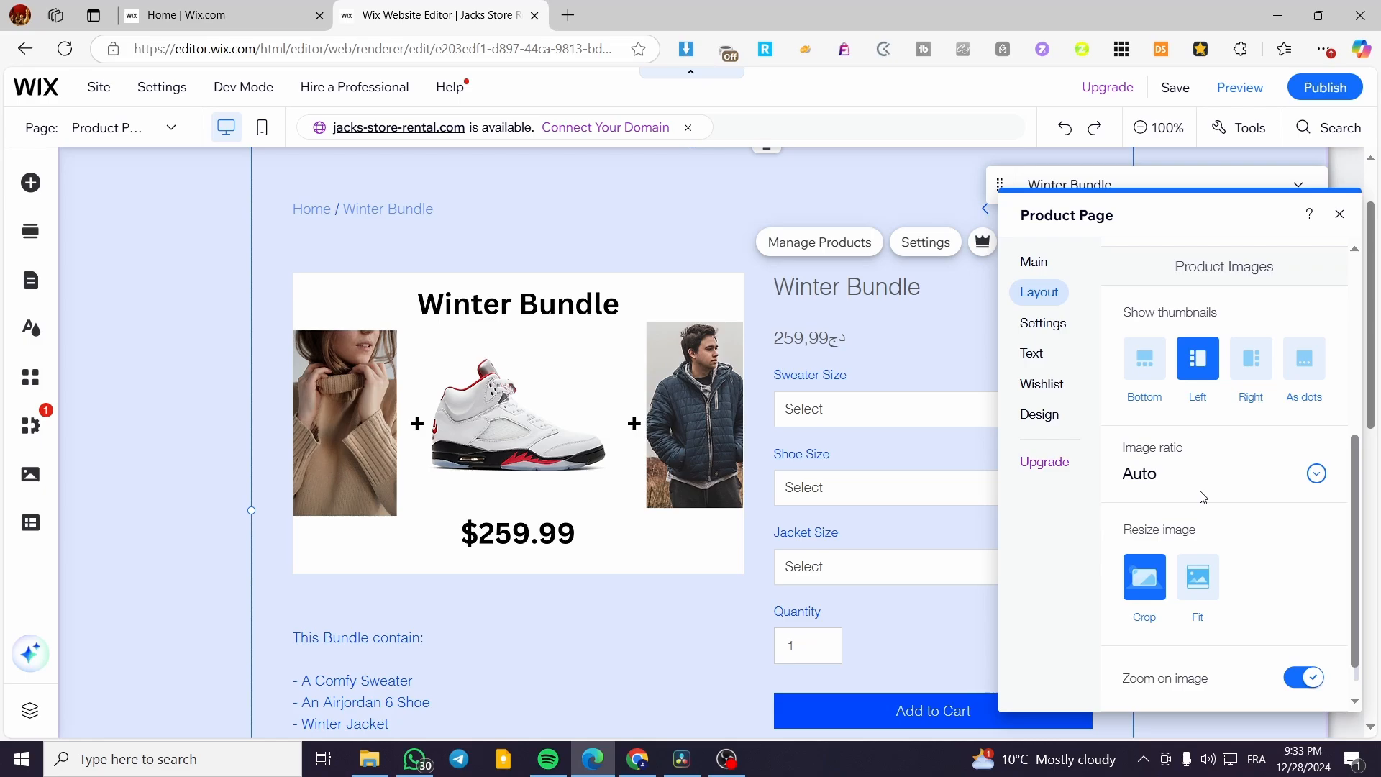
scroll(1202, 496, down, 1)
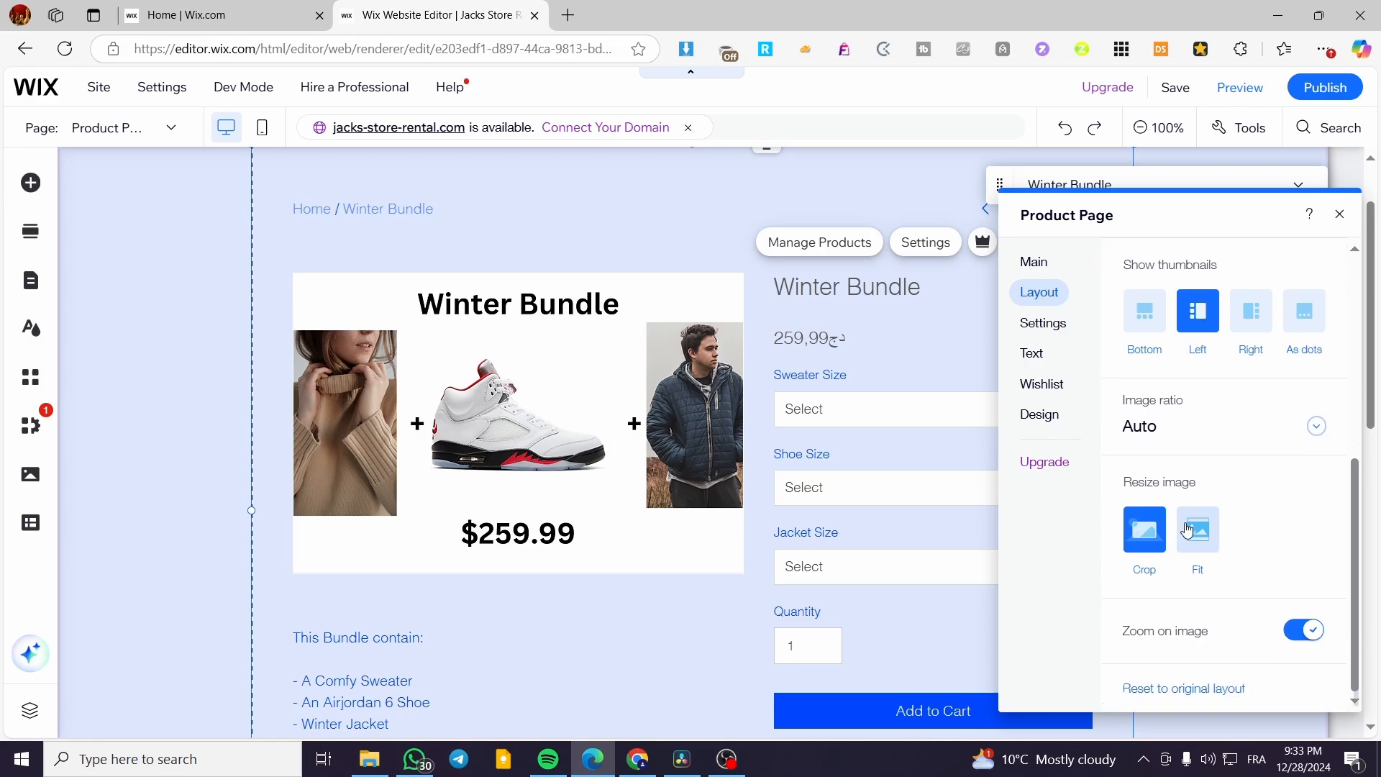
click(1195, 541)
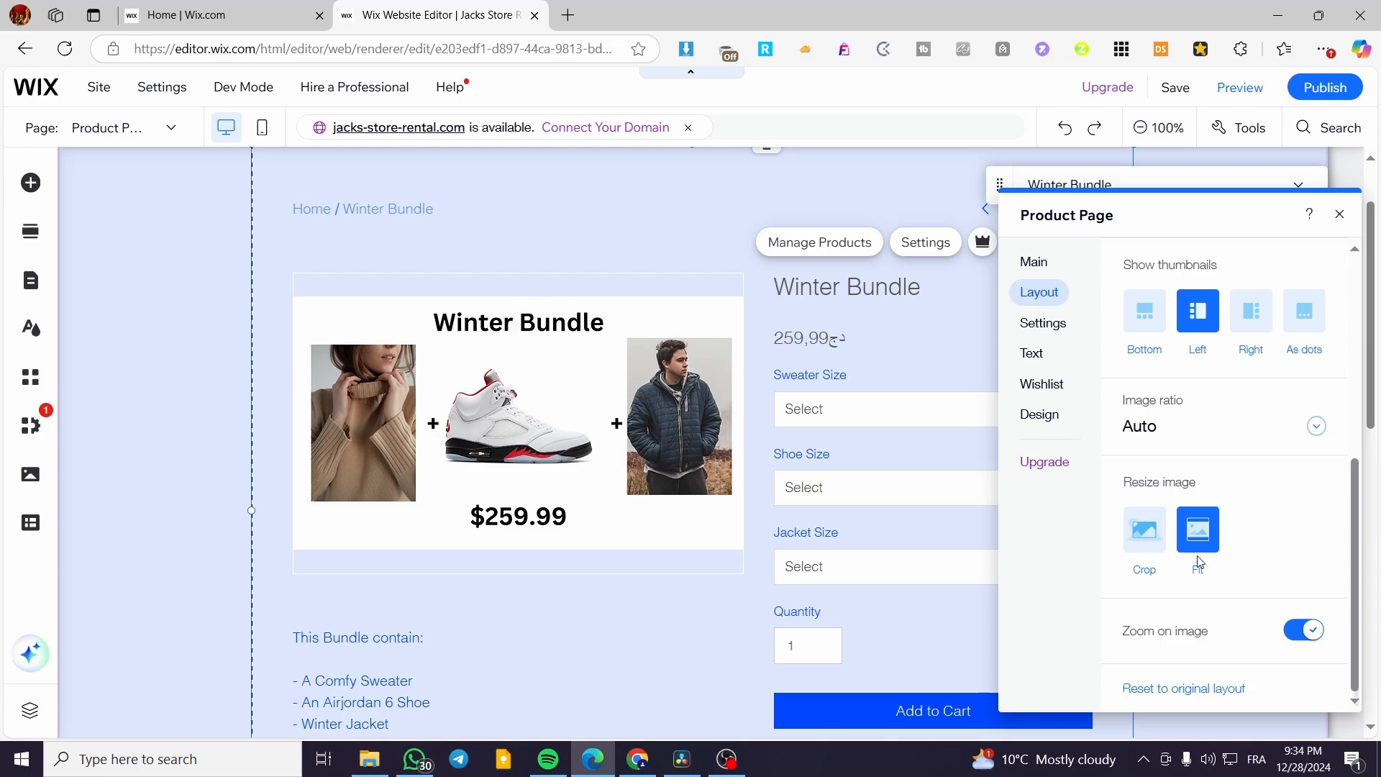
click(1145, 530)
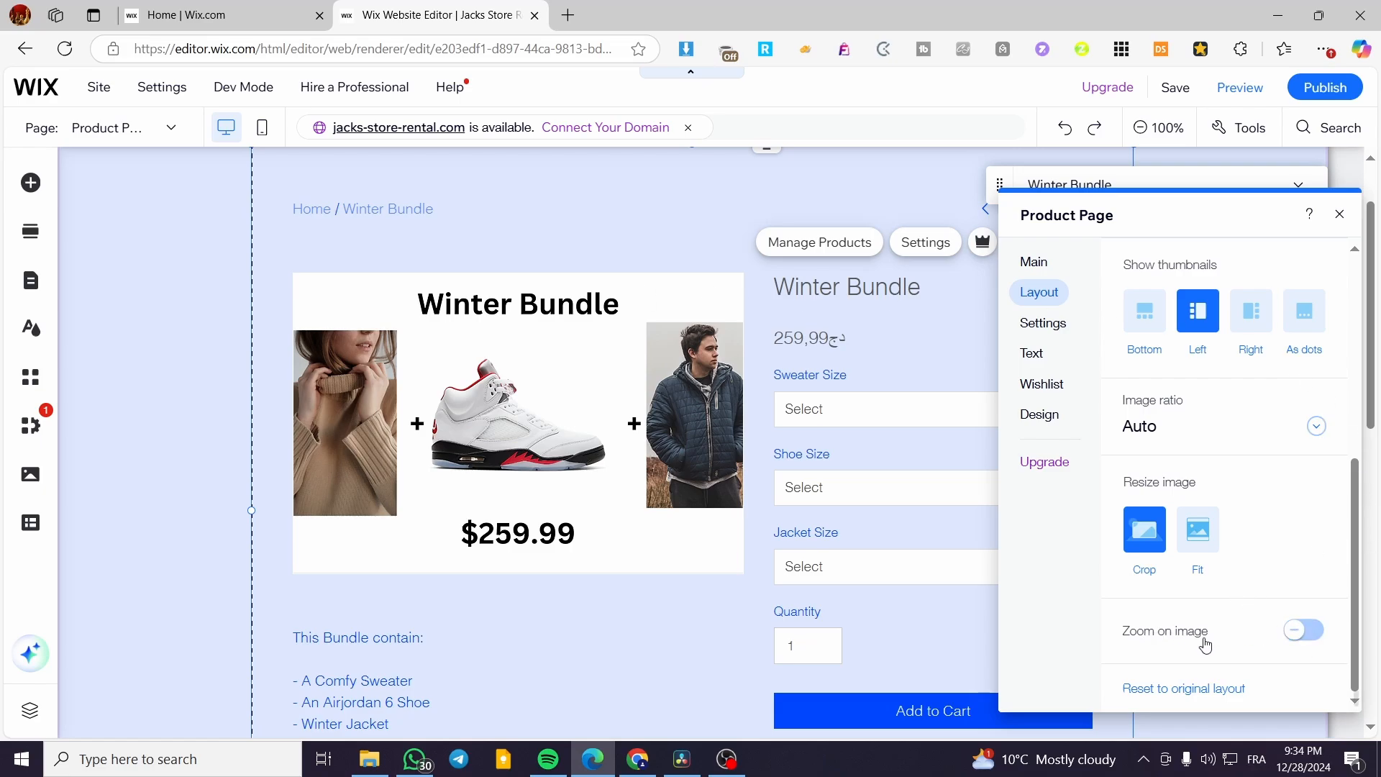
click(1307, 633)
click(1307, 633)
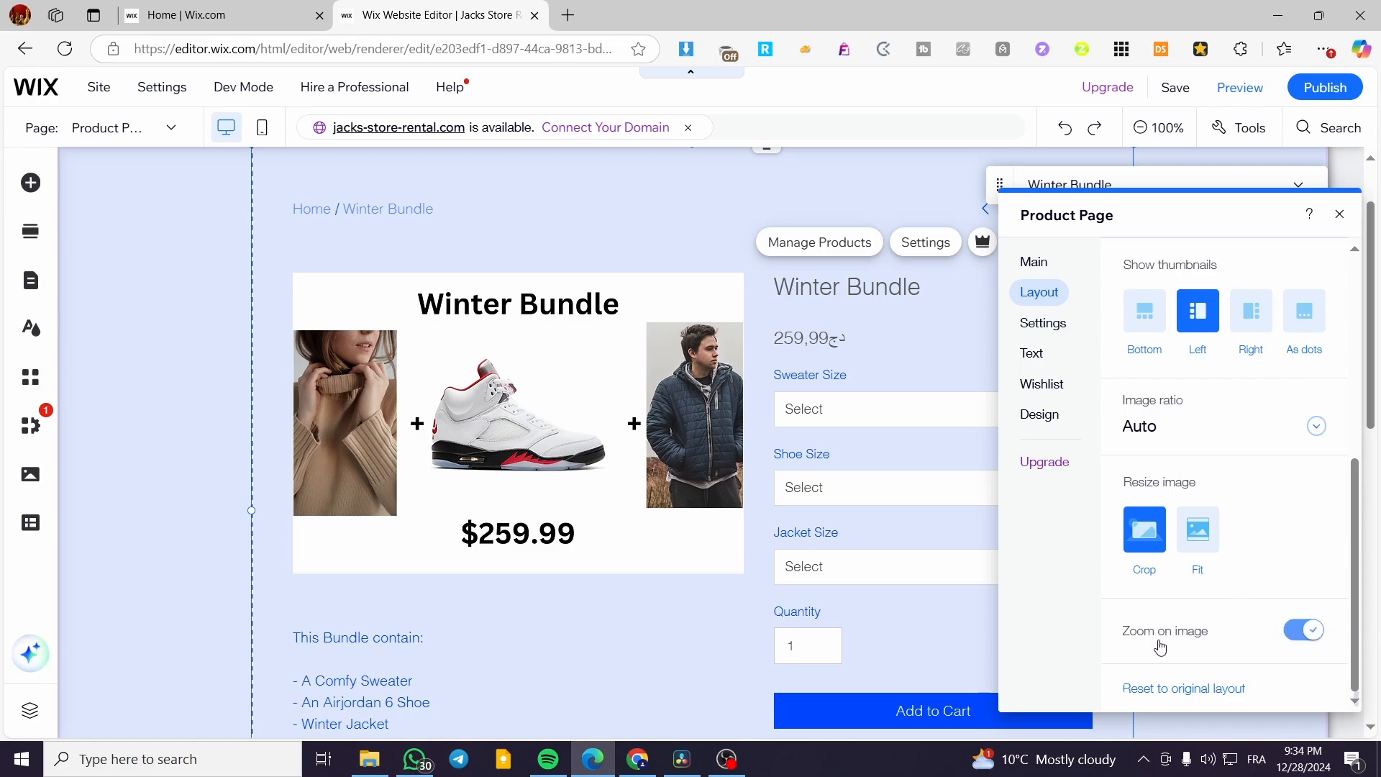
In the Settings tab, move the panel left and toggle Prev/Next navigation off and back on.
click(1054, 336)
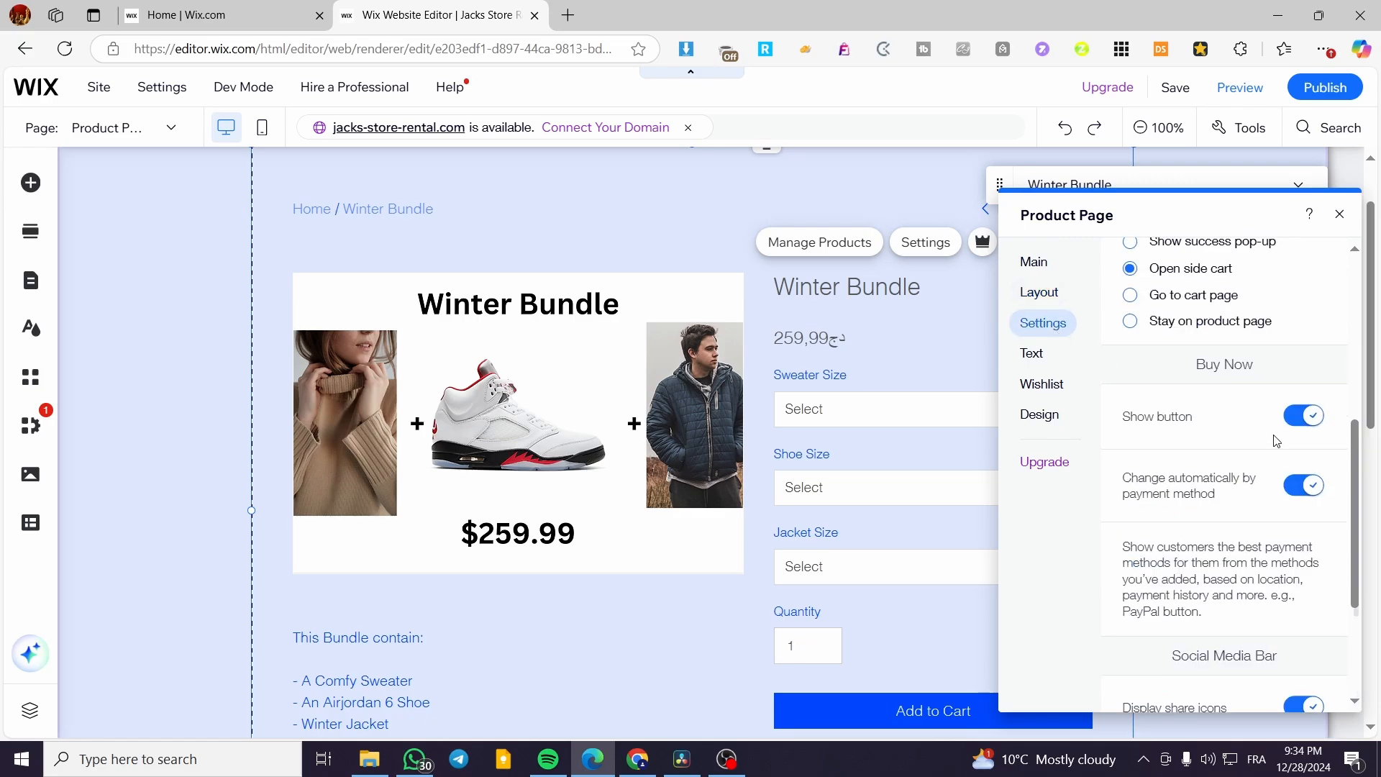
scroll(1269, 435, up, 5)
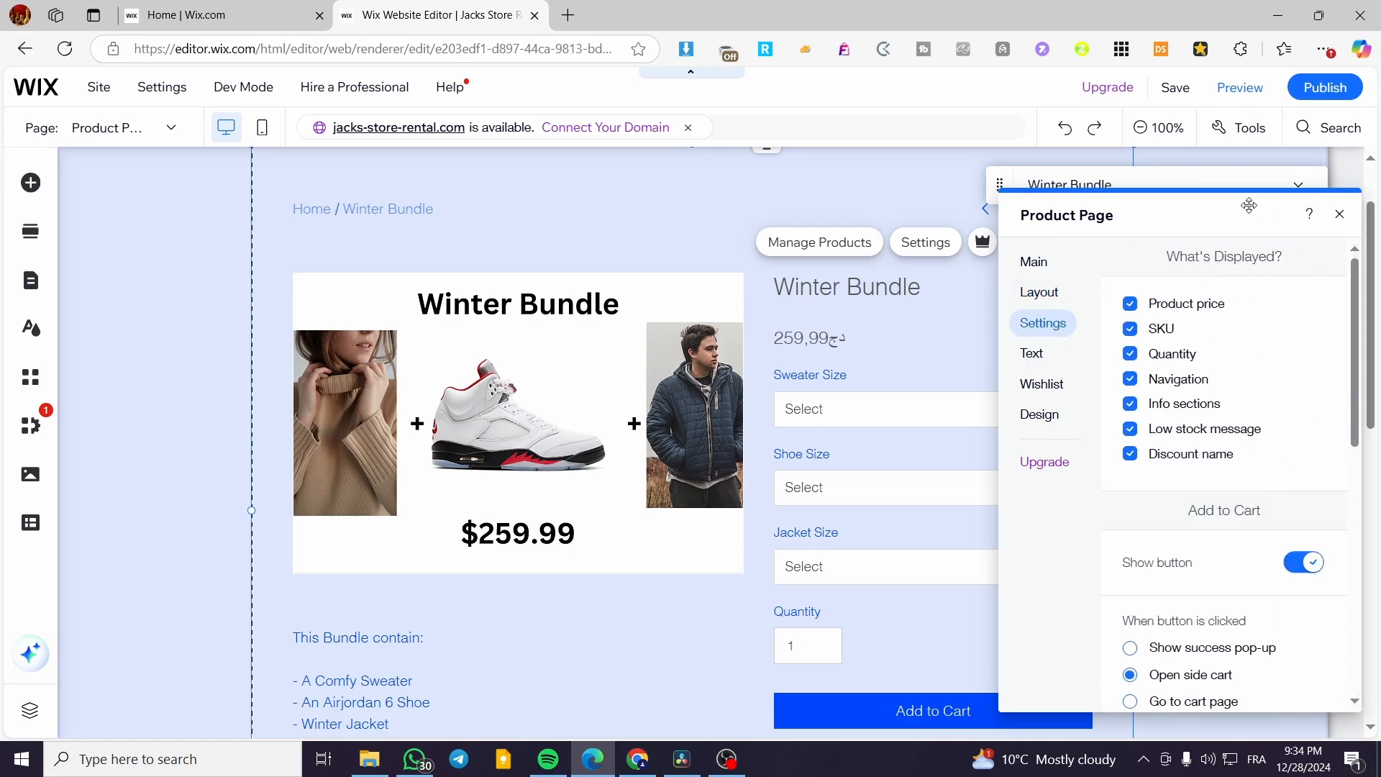
drag(1248, 206, 475, 192)
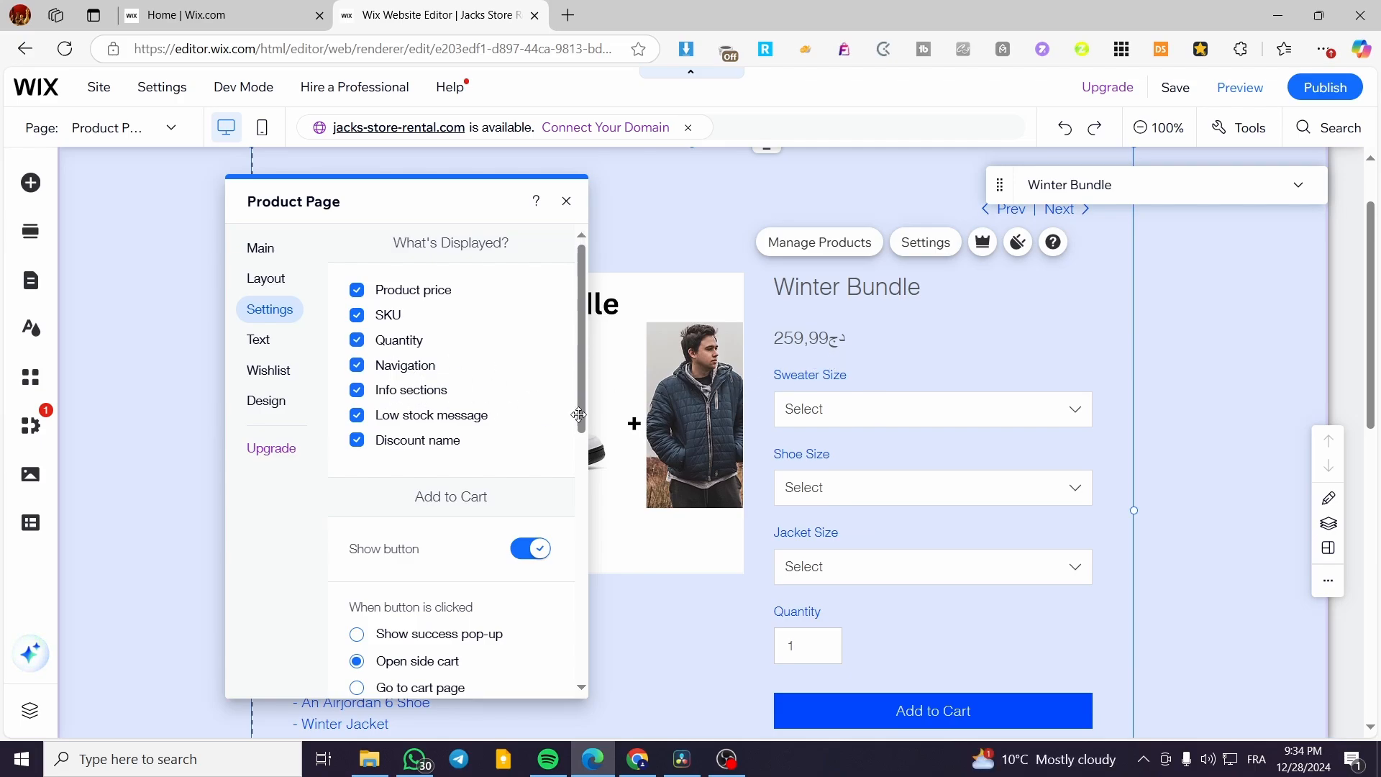
click(356, 366)
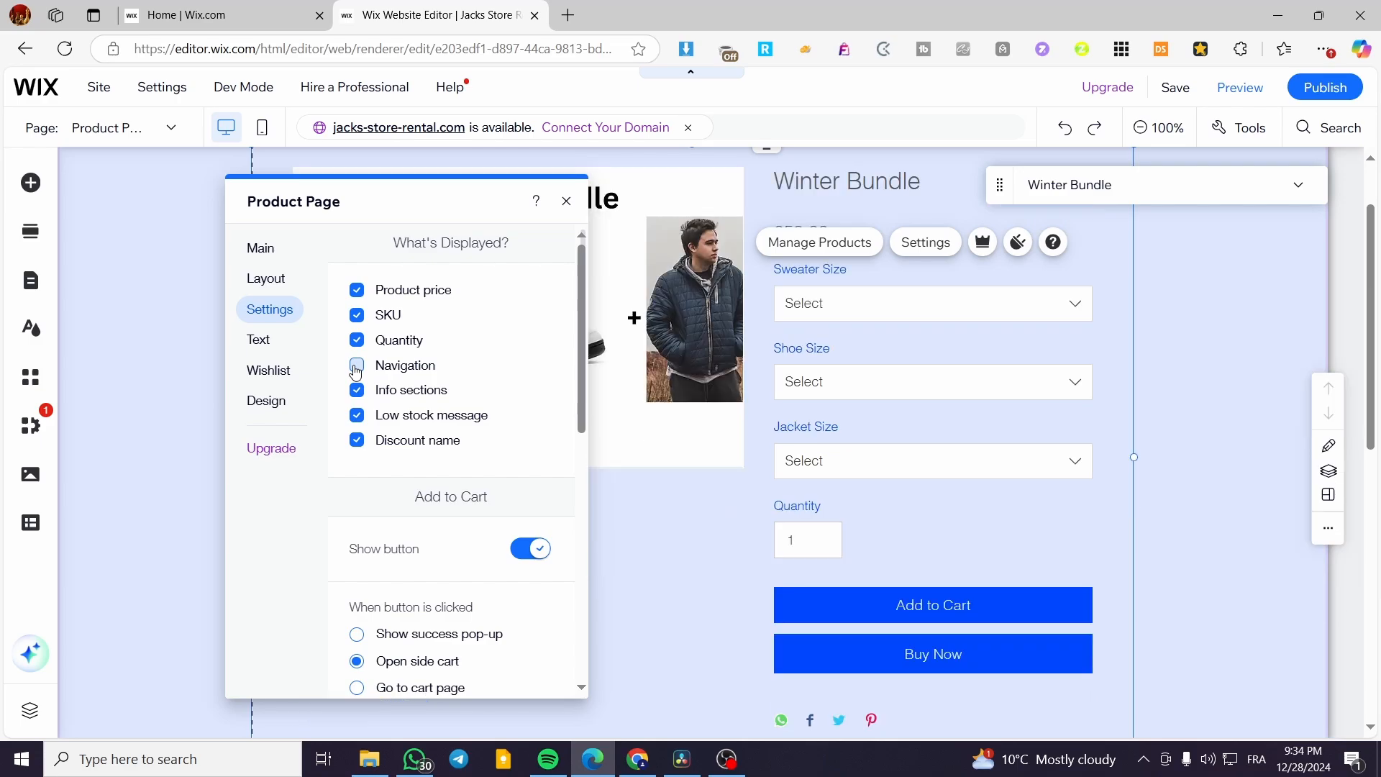
click(356, 366)
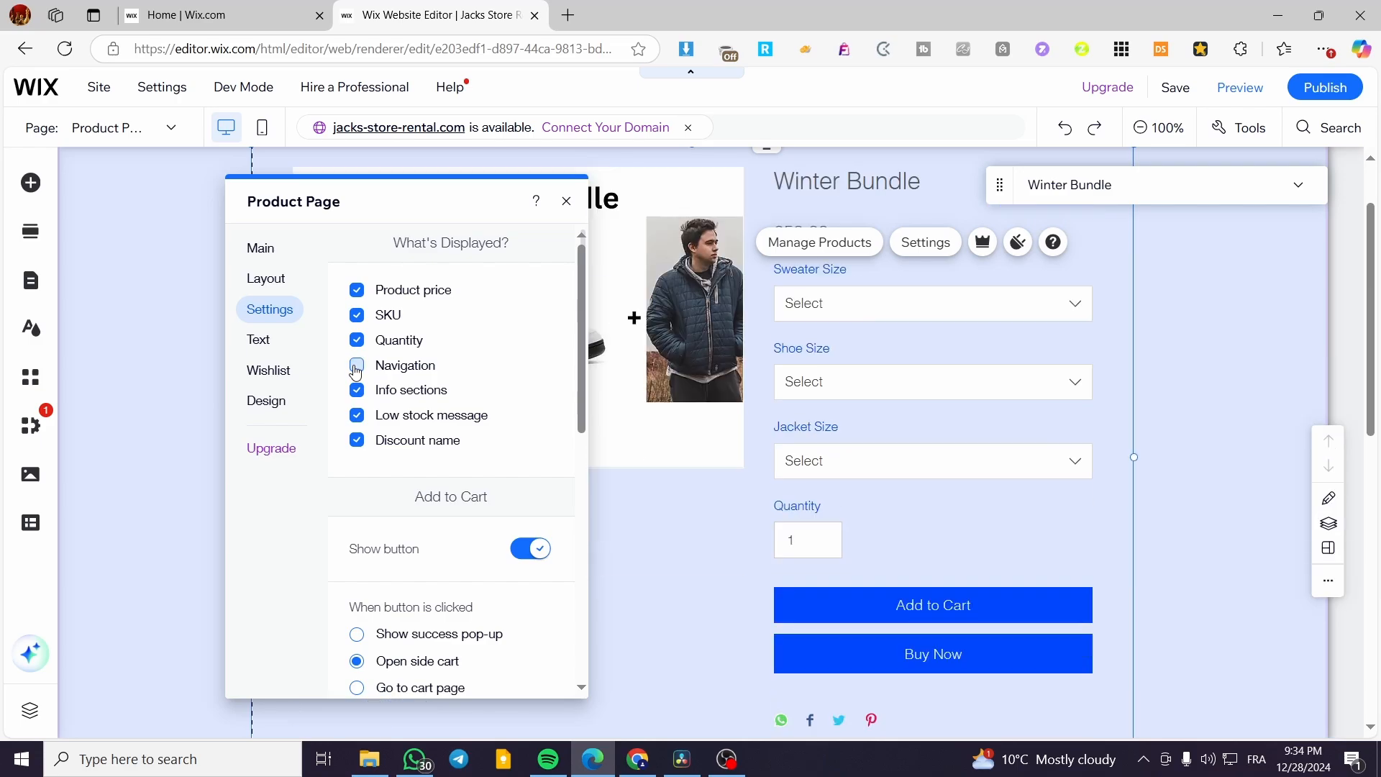
click(356, 366)
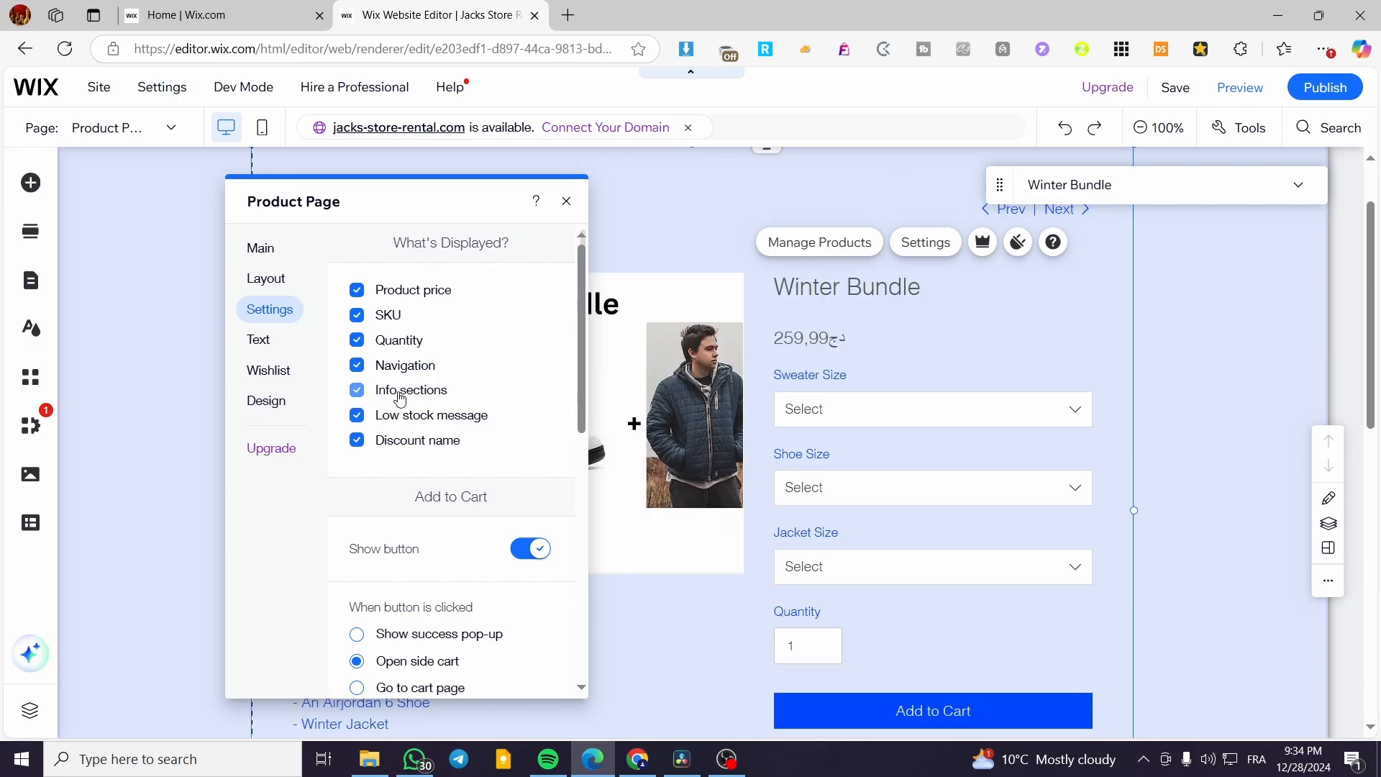
scroll(1036, 407, down, 5)
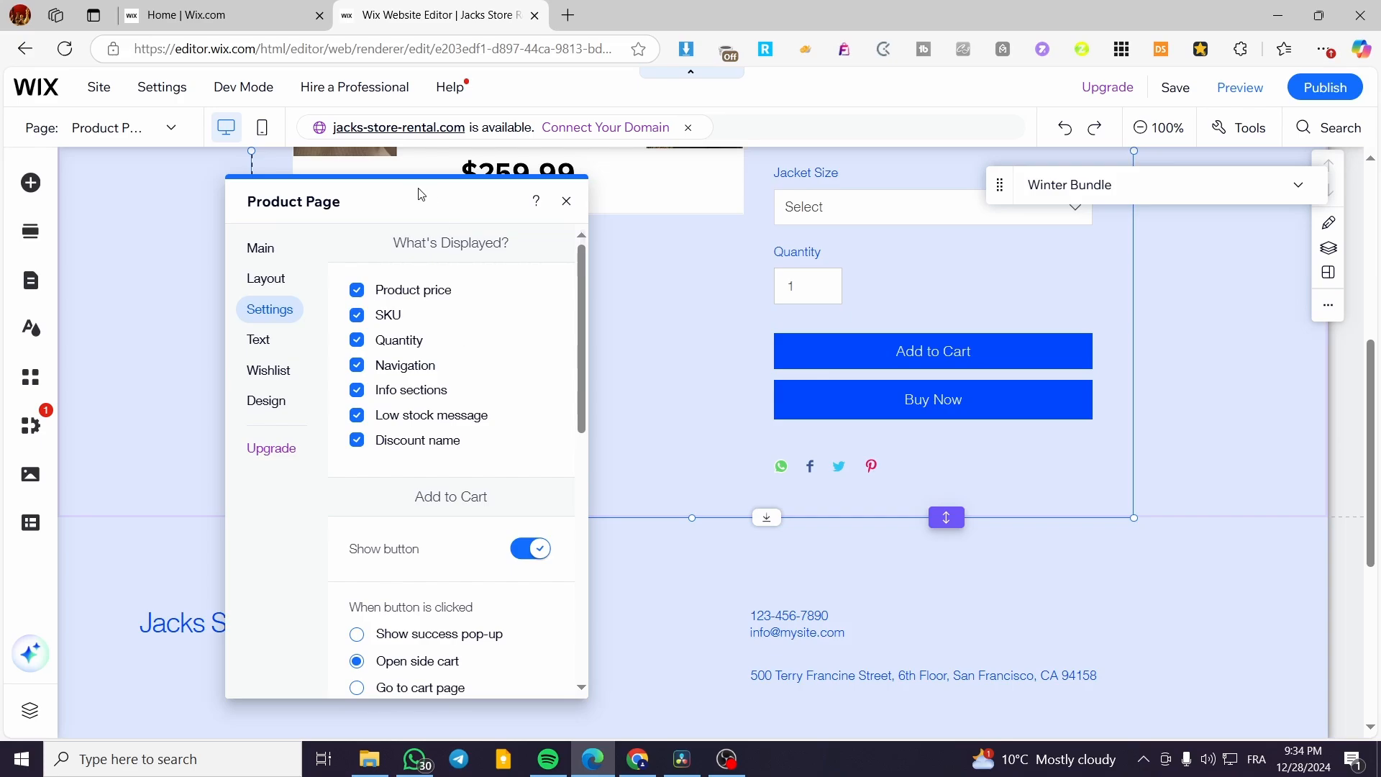
Toggle the product info sections off and on again, then scroll to the Add to Cart options.
drag(308, 207, 877, 223)
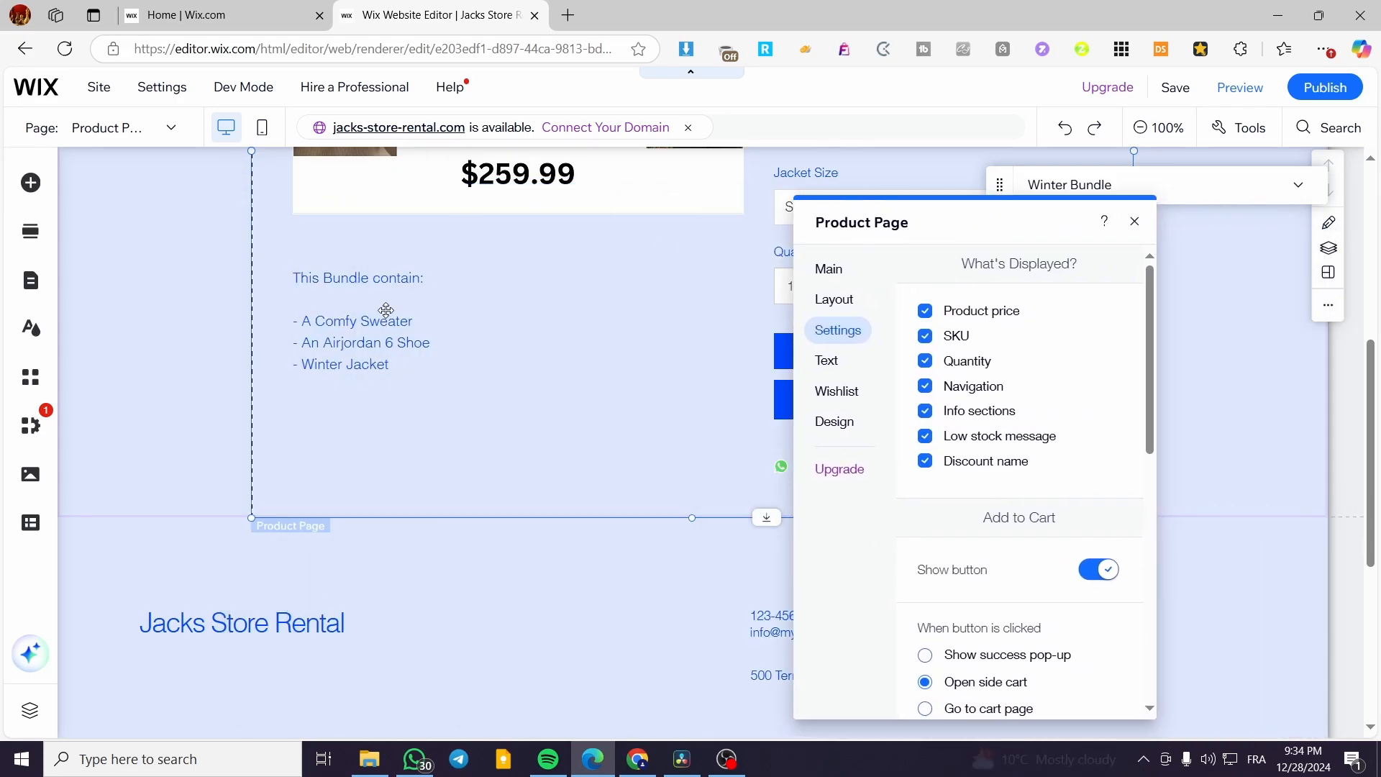
click(924, 411)
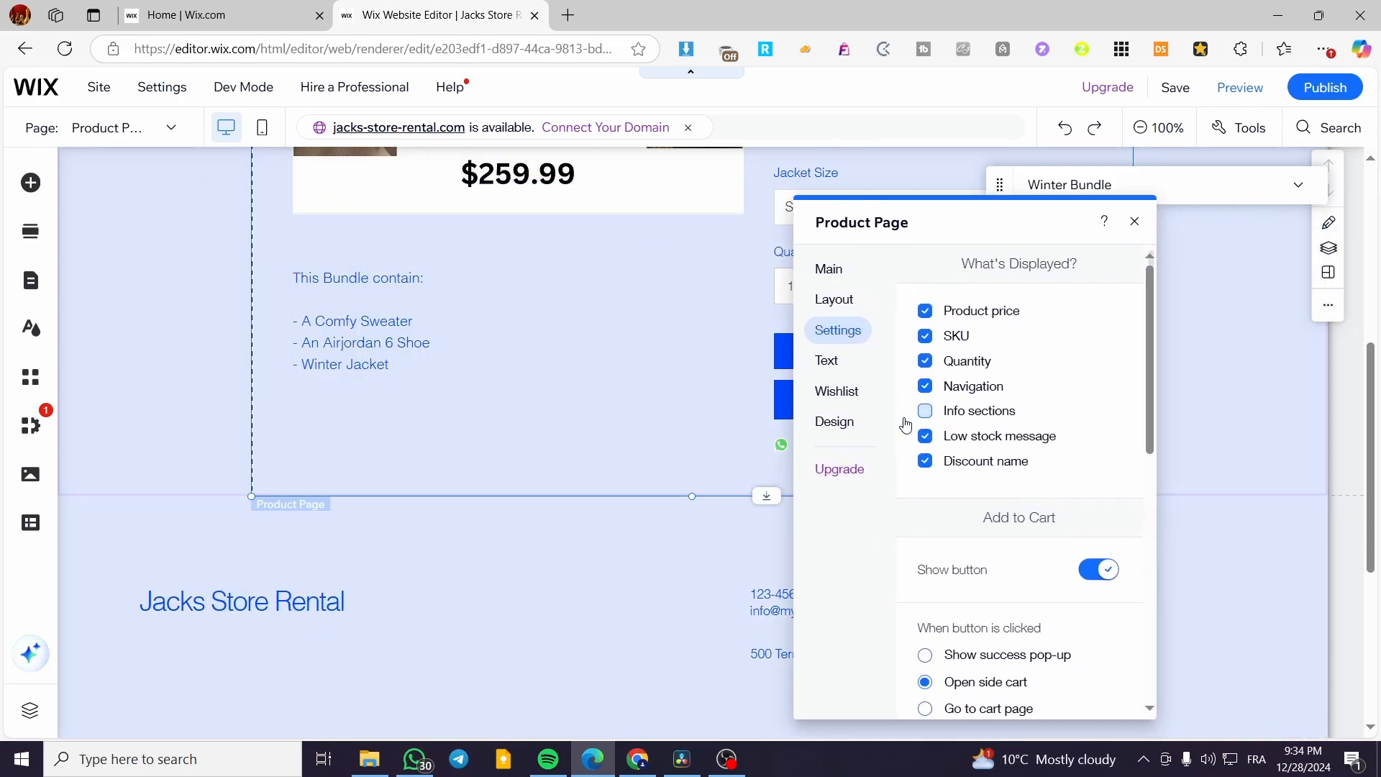
click(925, 411)
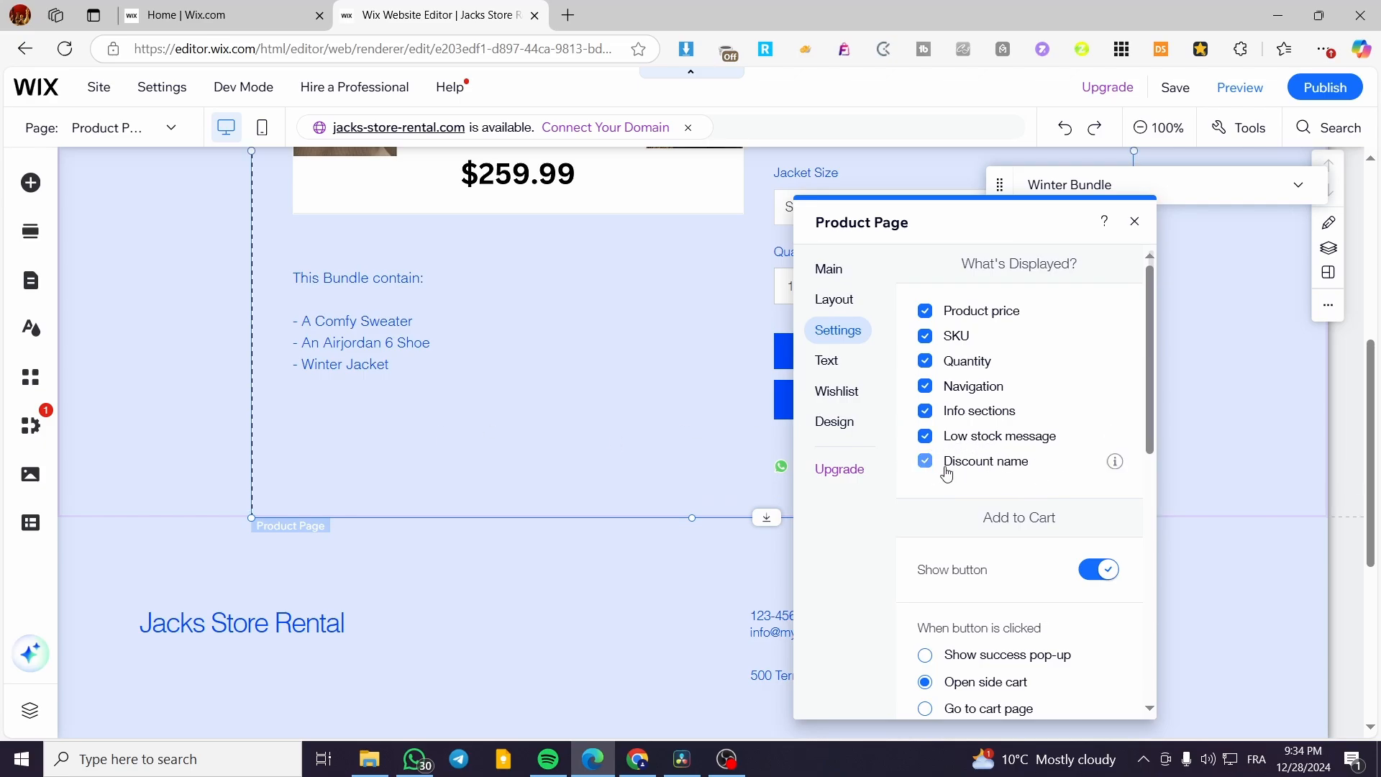
scroll(1016, 476, down, 3)
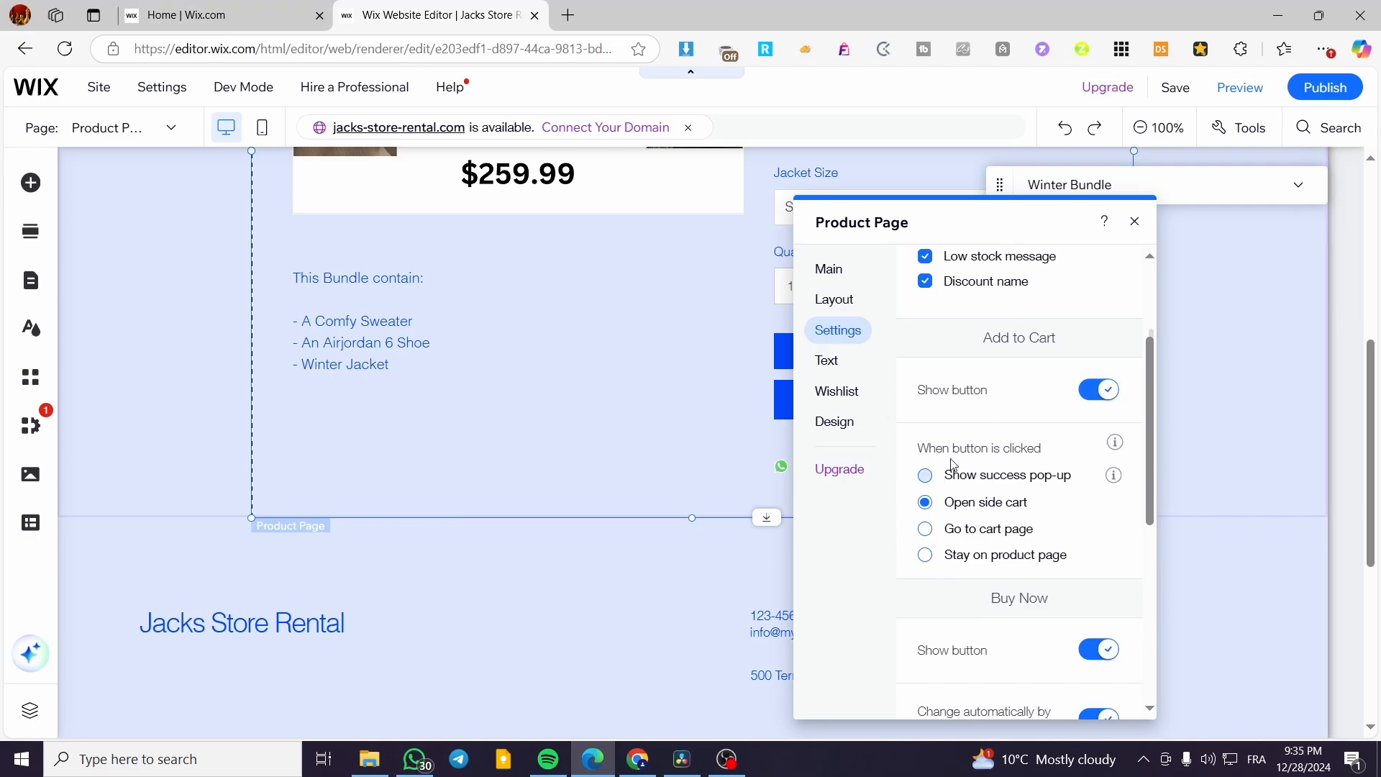
Move the panel left and toggle the Add to Cart button display option several times.
drag(975, 218, 482, 231)
click(606, 403)
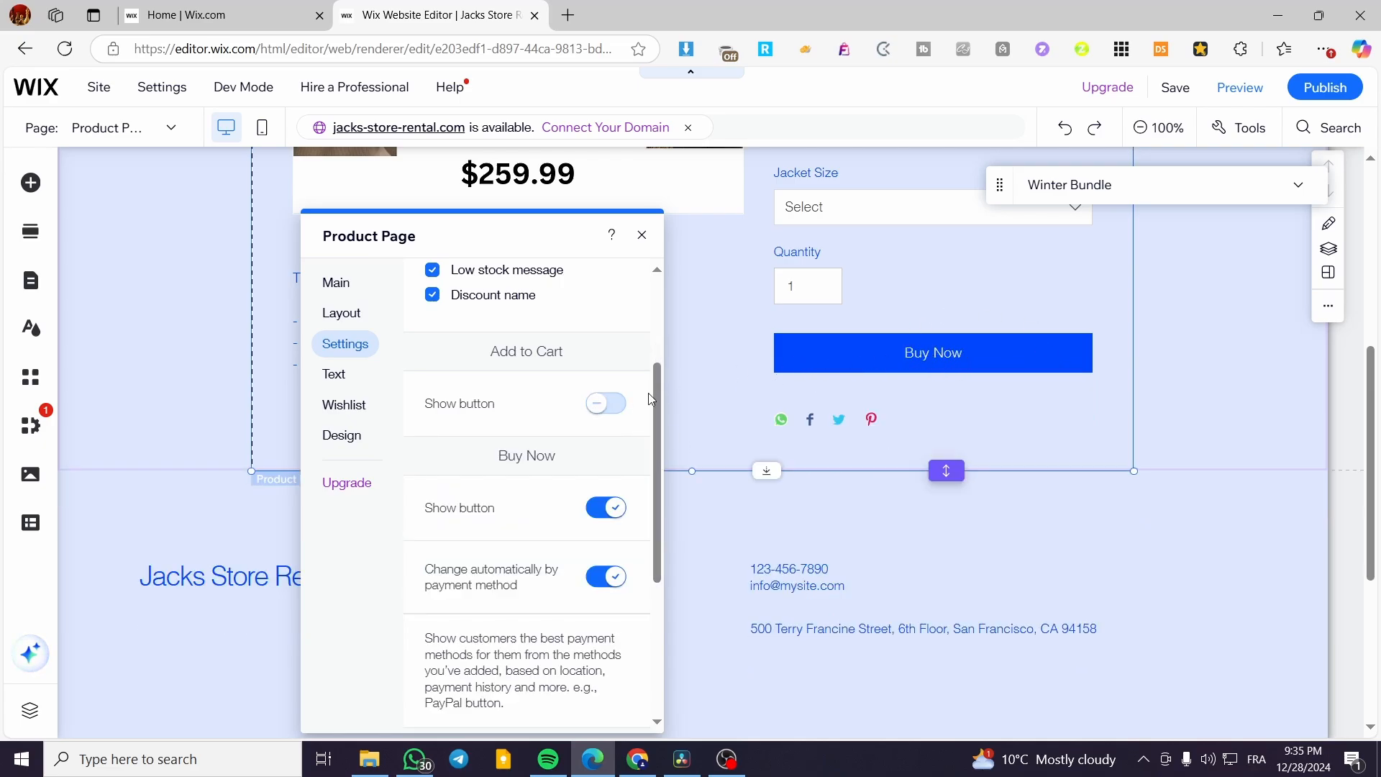
click(606, 403)
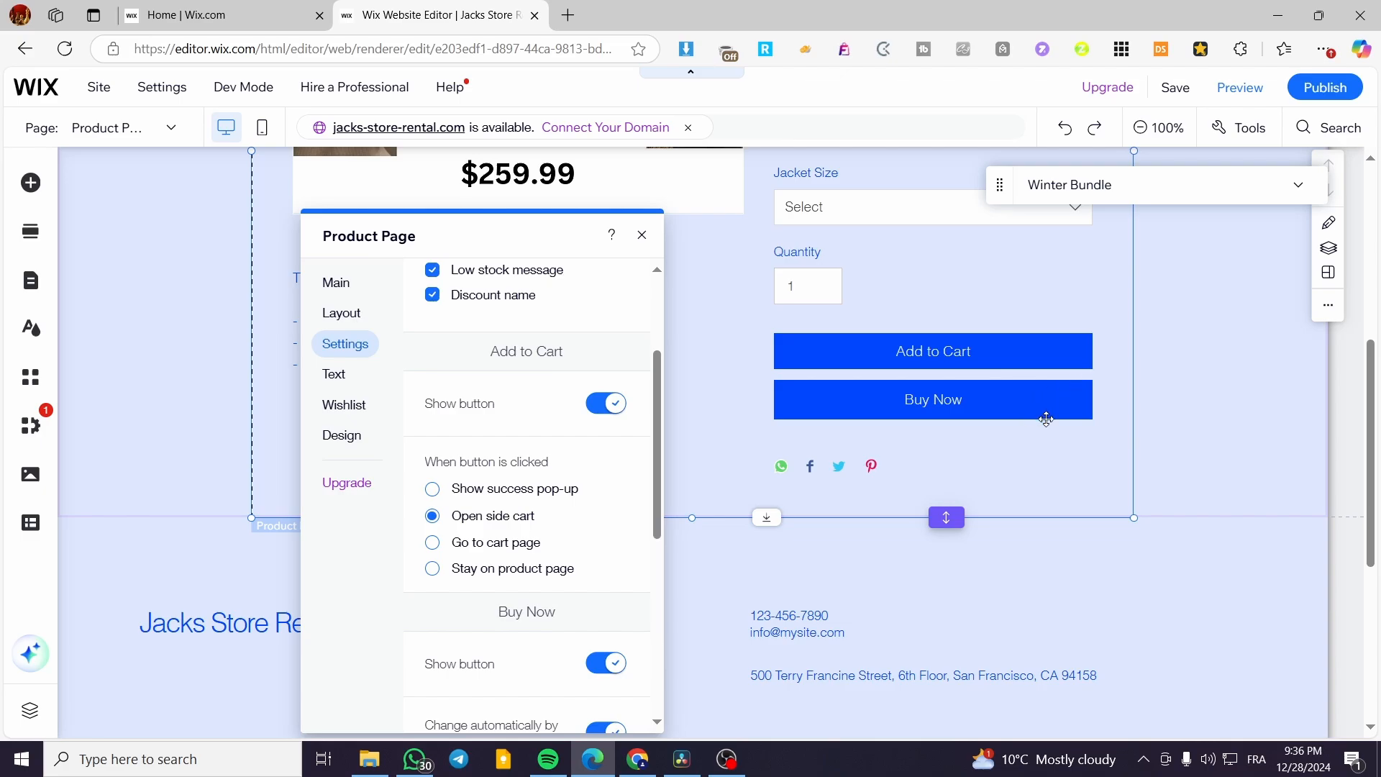
click(610, 403)
Turn the share icons off and back on, then view the Text tab's button labels.
scroll(520, 588, down, 3)
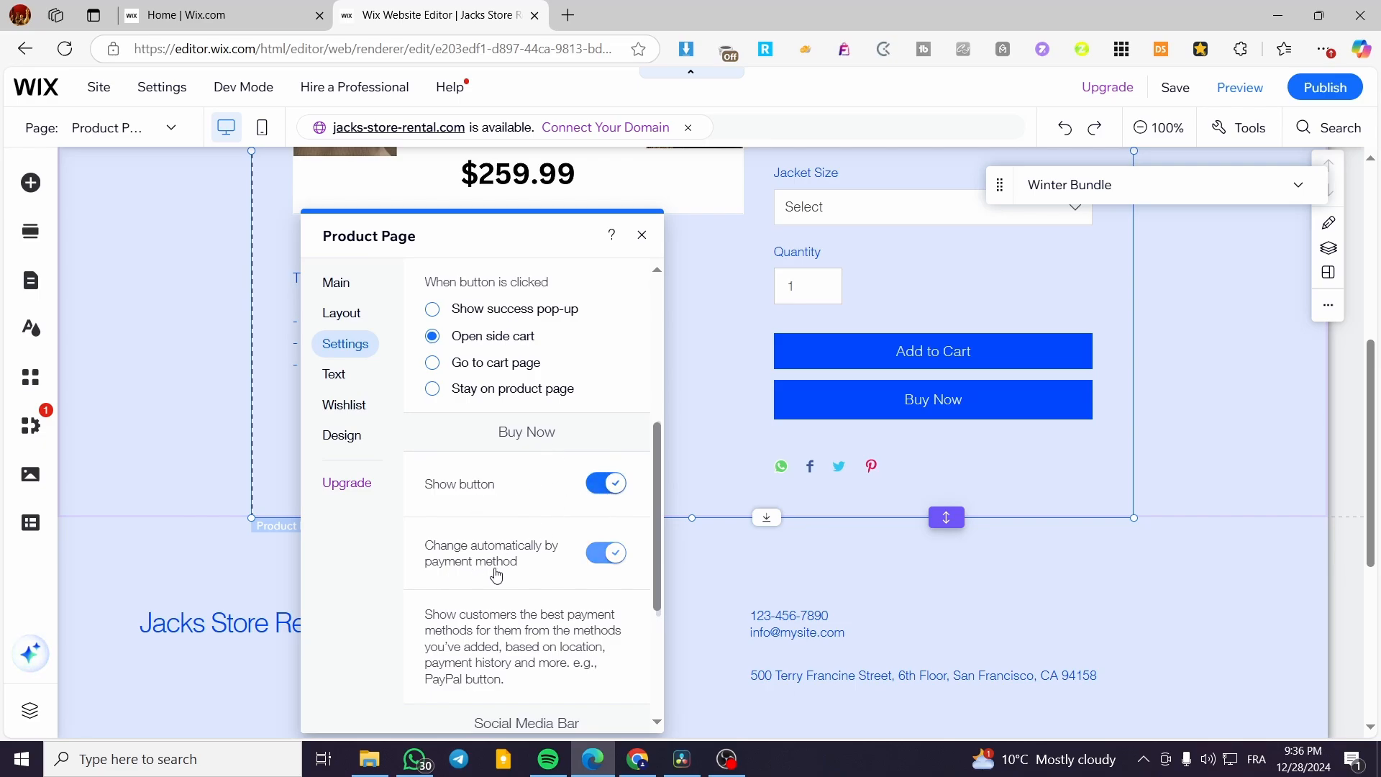
scroll(604, 574, down, 4)
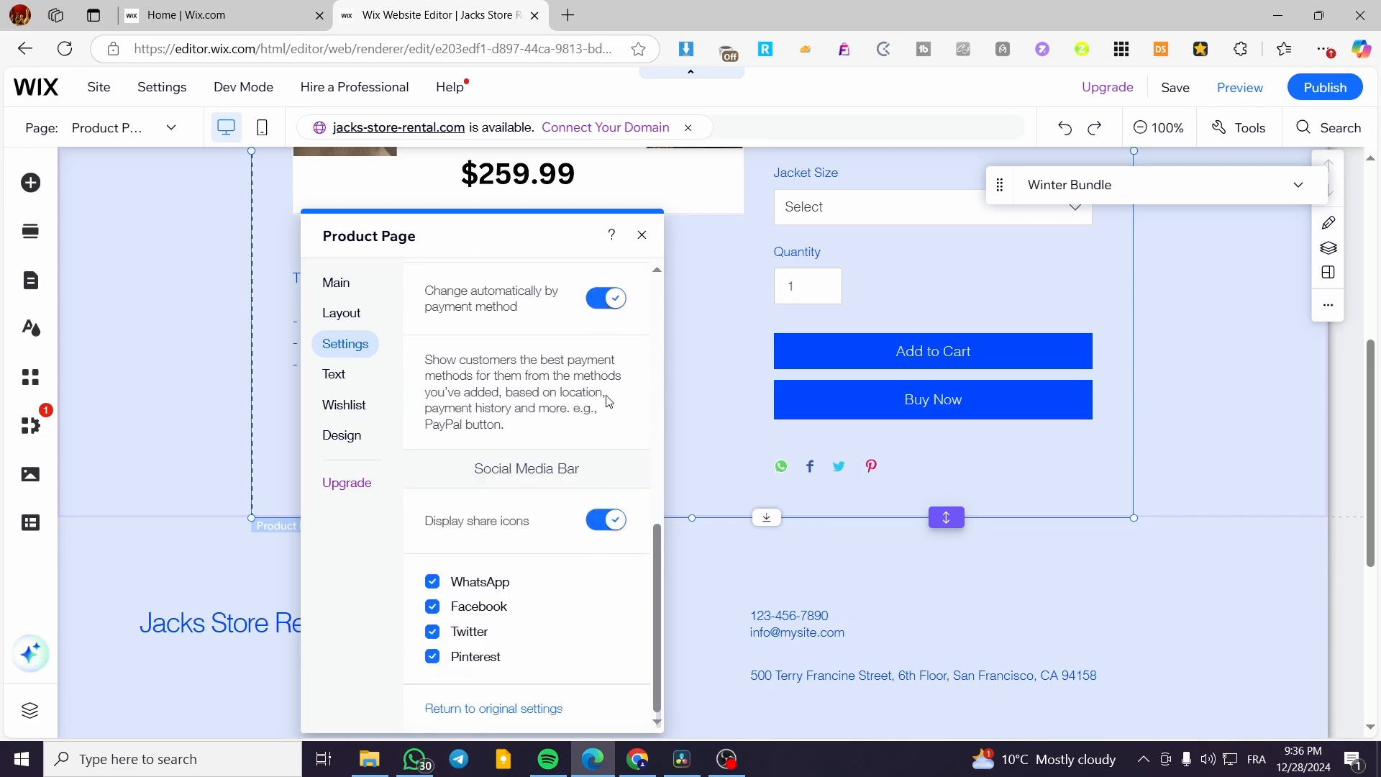
scroll(607, 526, up, 4)
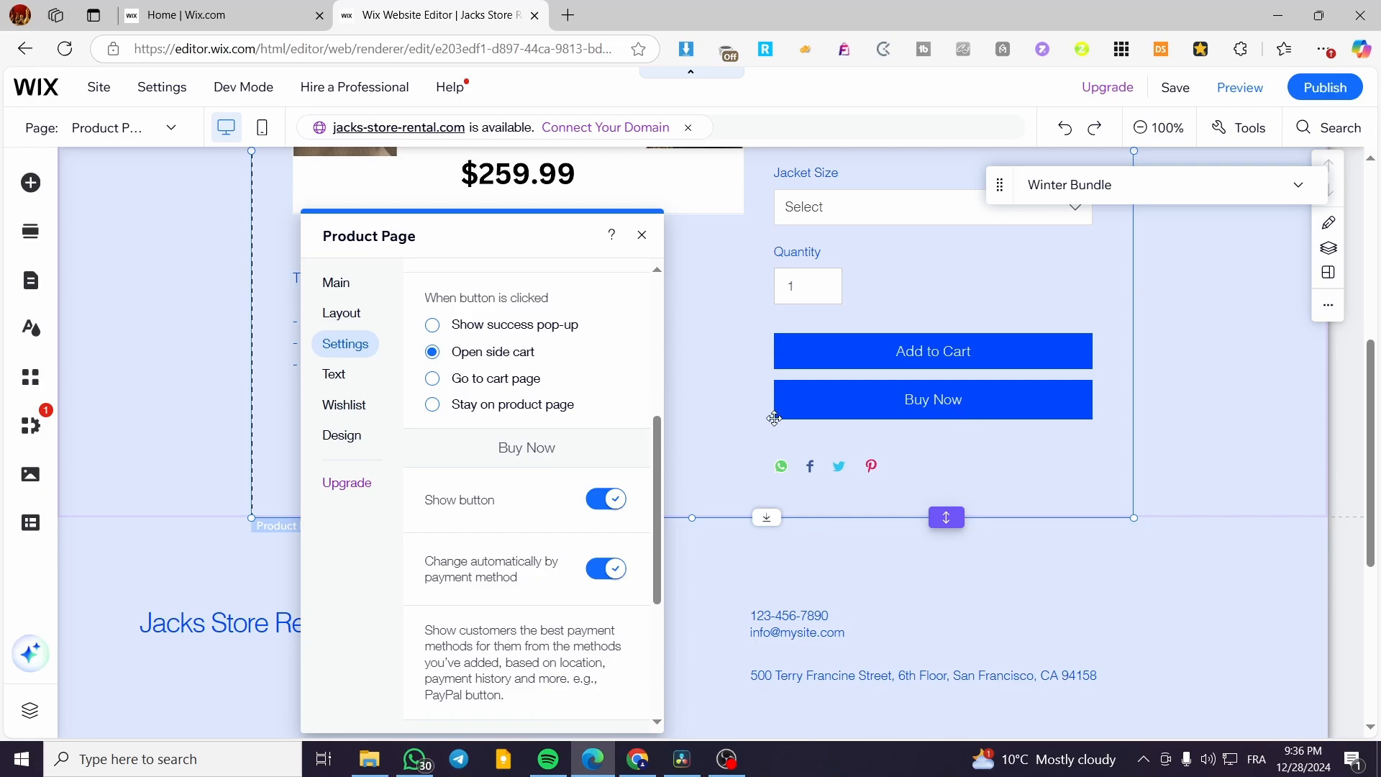
scroll(597, 565, down, 4)
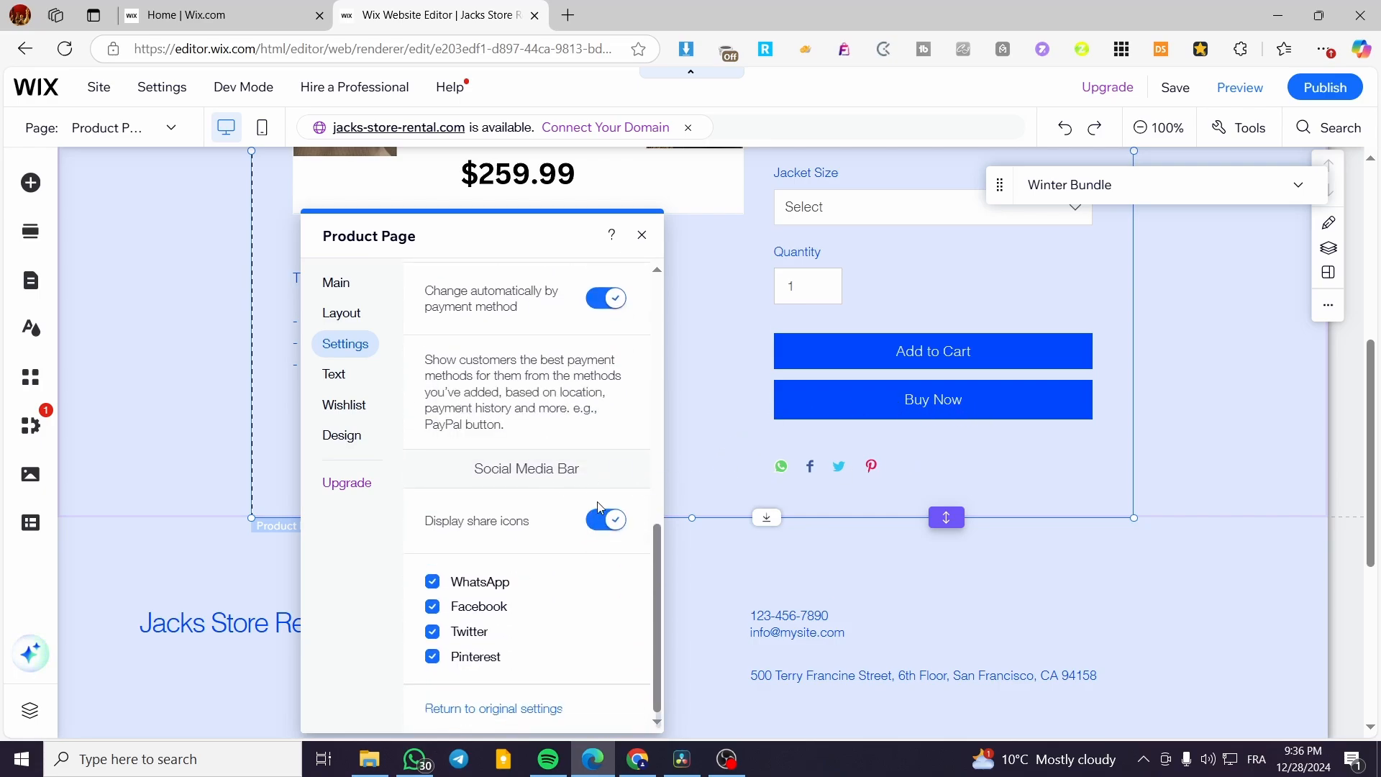
click(620, 521)
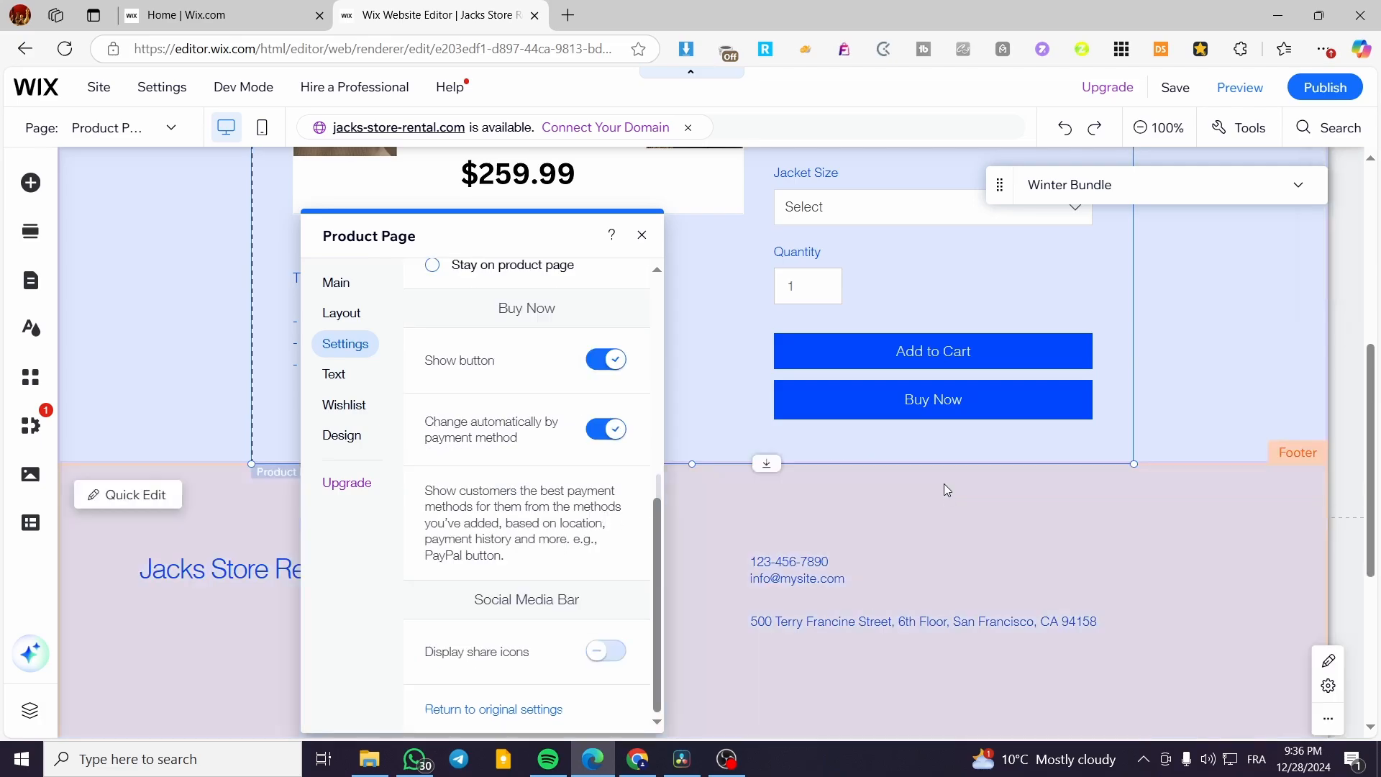
click(608, 651)
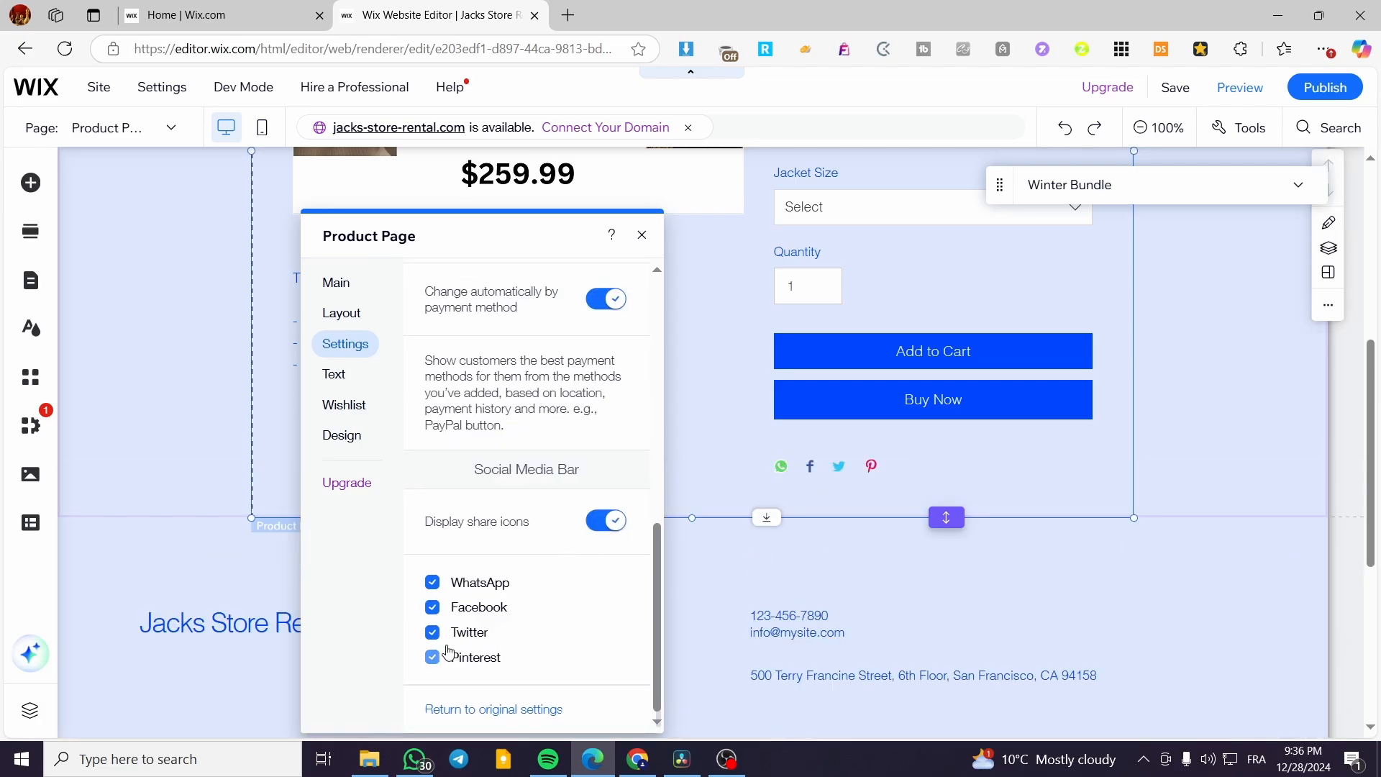
click(335, 374)
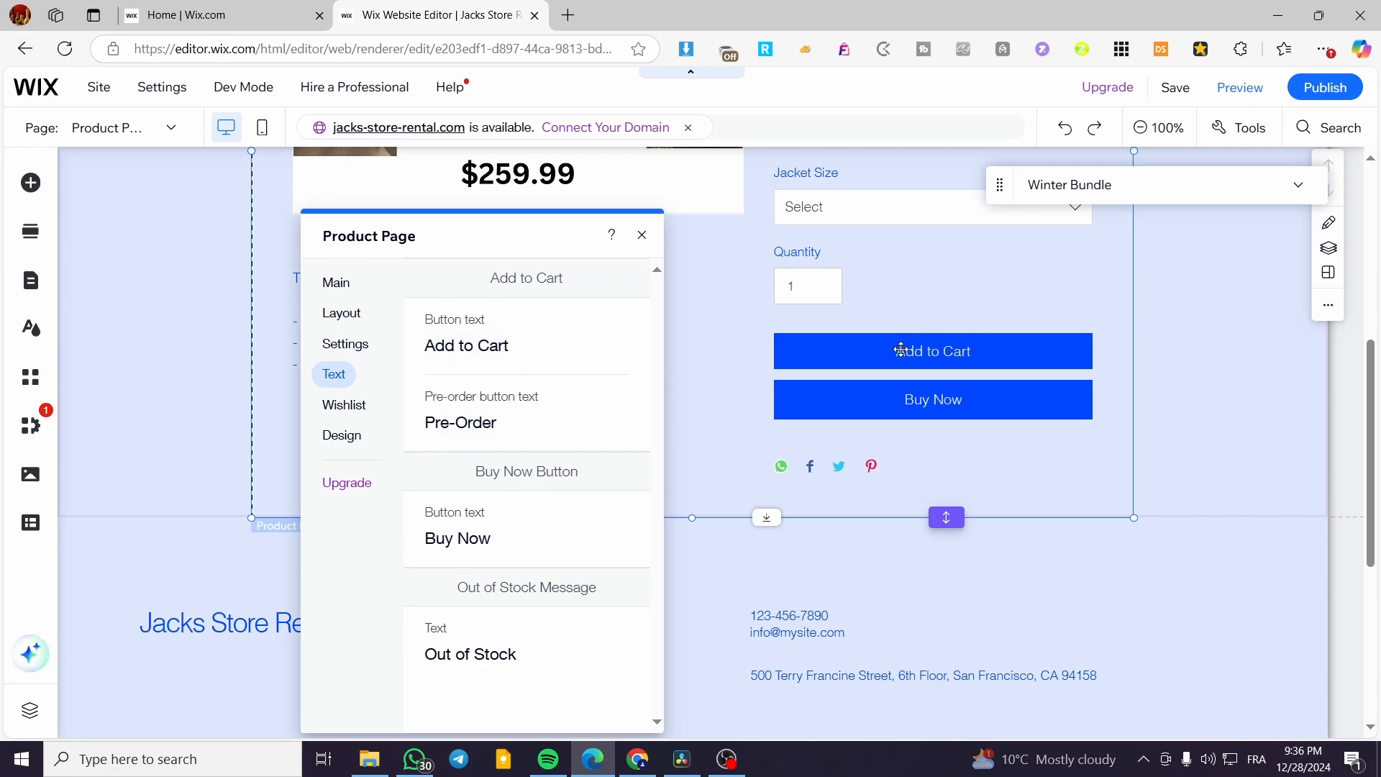
Check the Wishlist settings, then open Design > Backgrounds & Borders (opacity 0%, borders 100%).
click(348, 409)
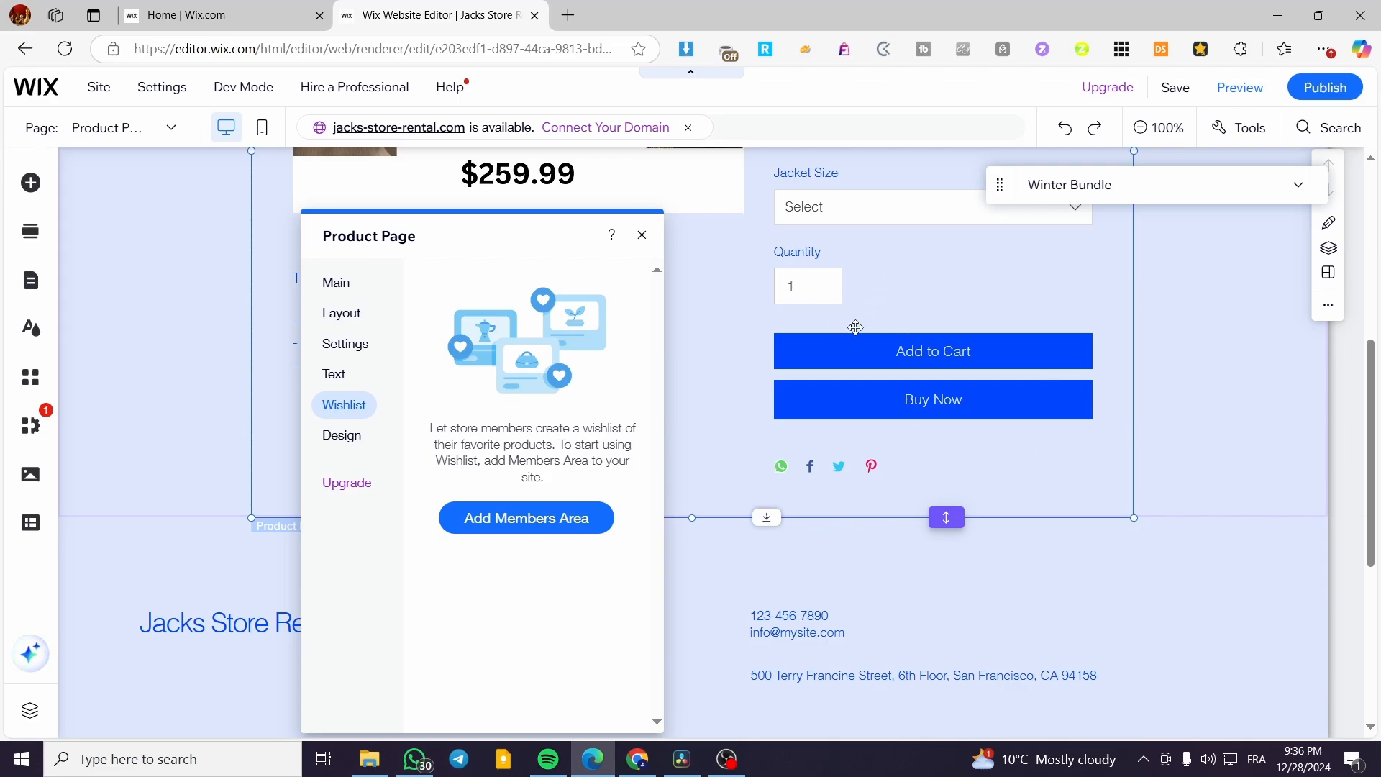
click(334, 435)
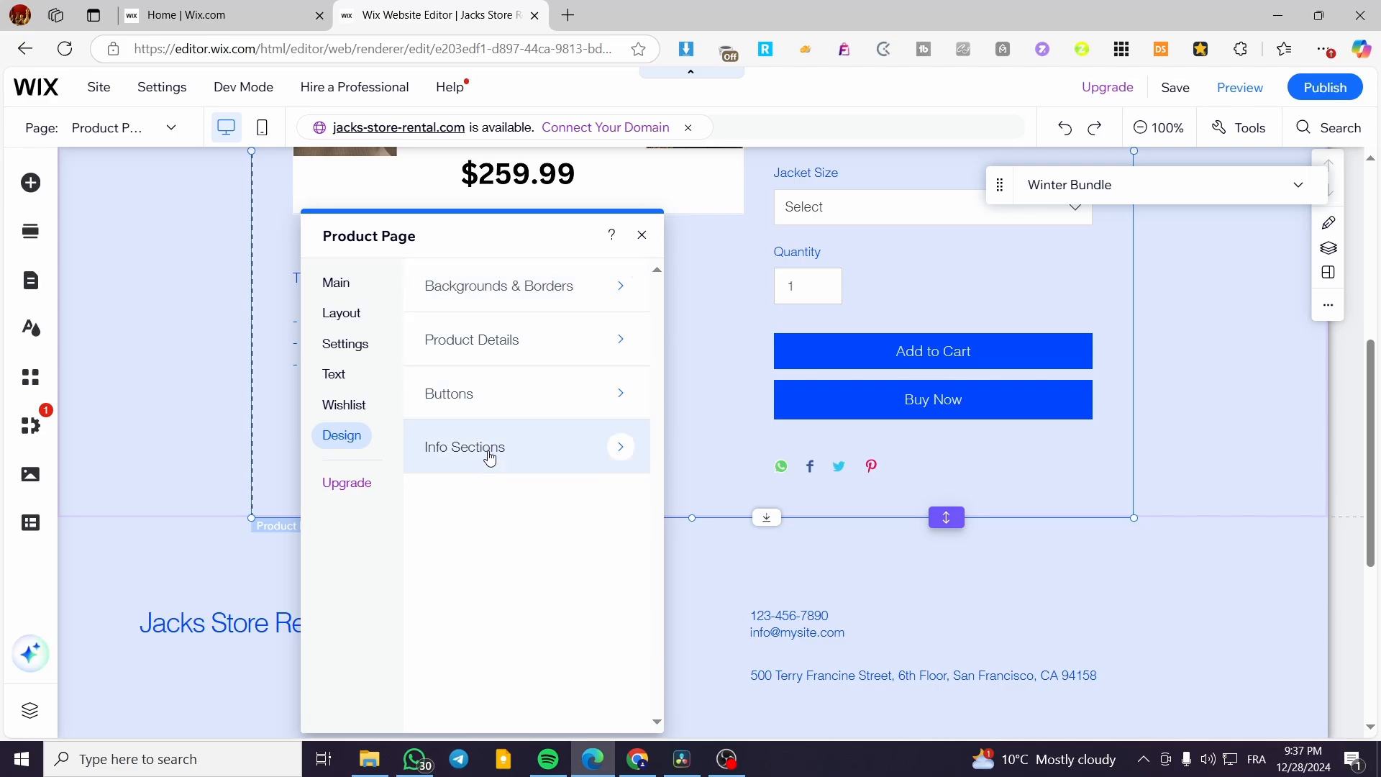
click(574, 290)
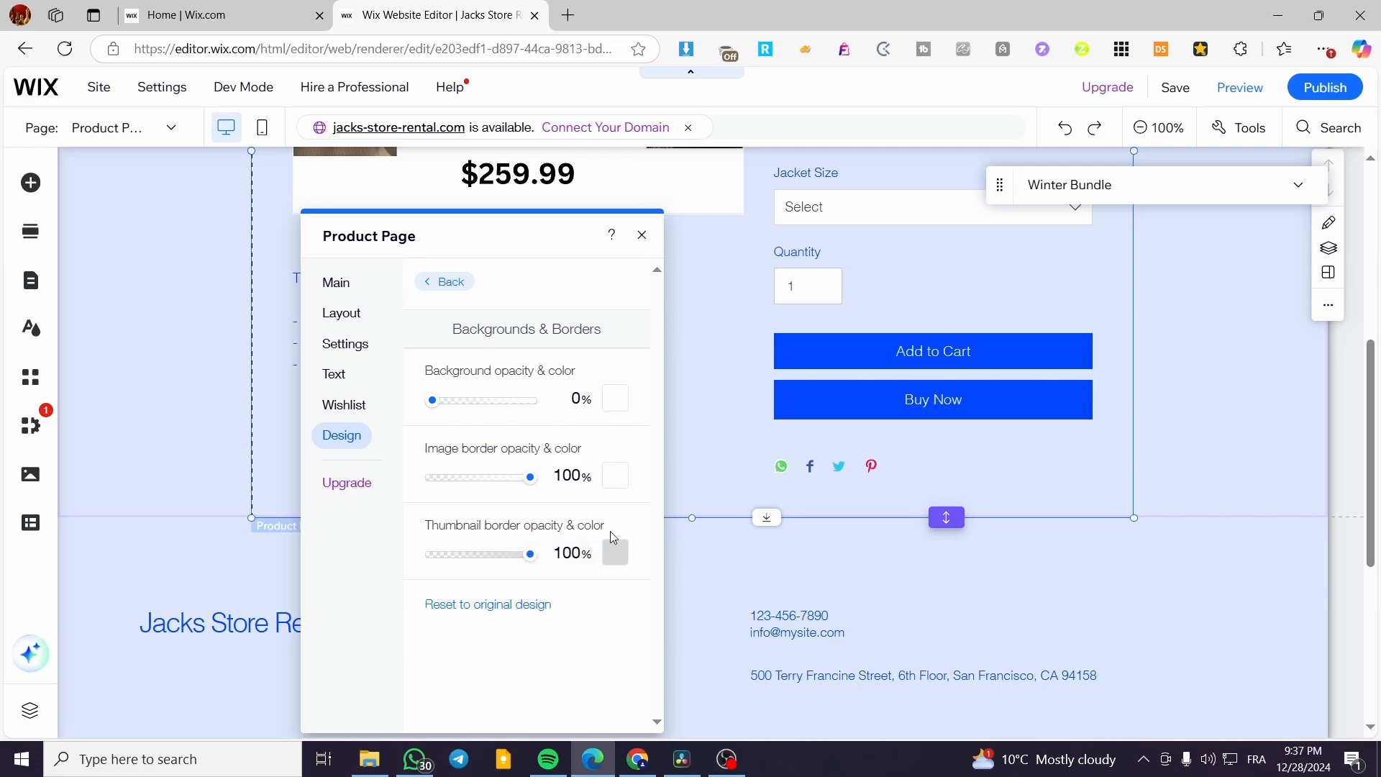
Go back to the design categories and open the Product Details design settings.
click(417, 281)
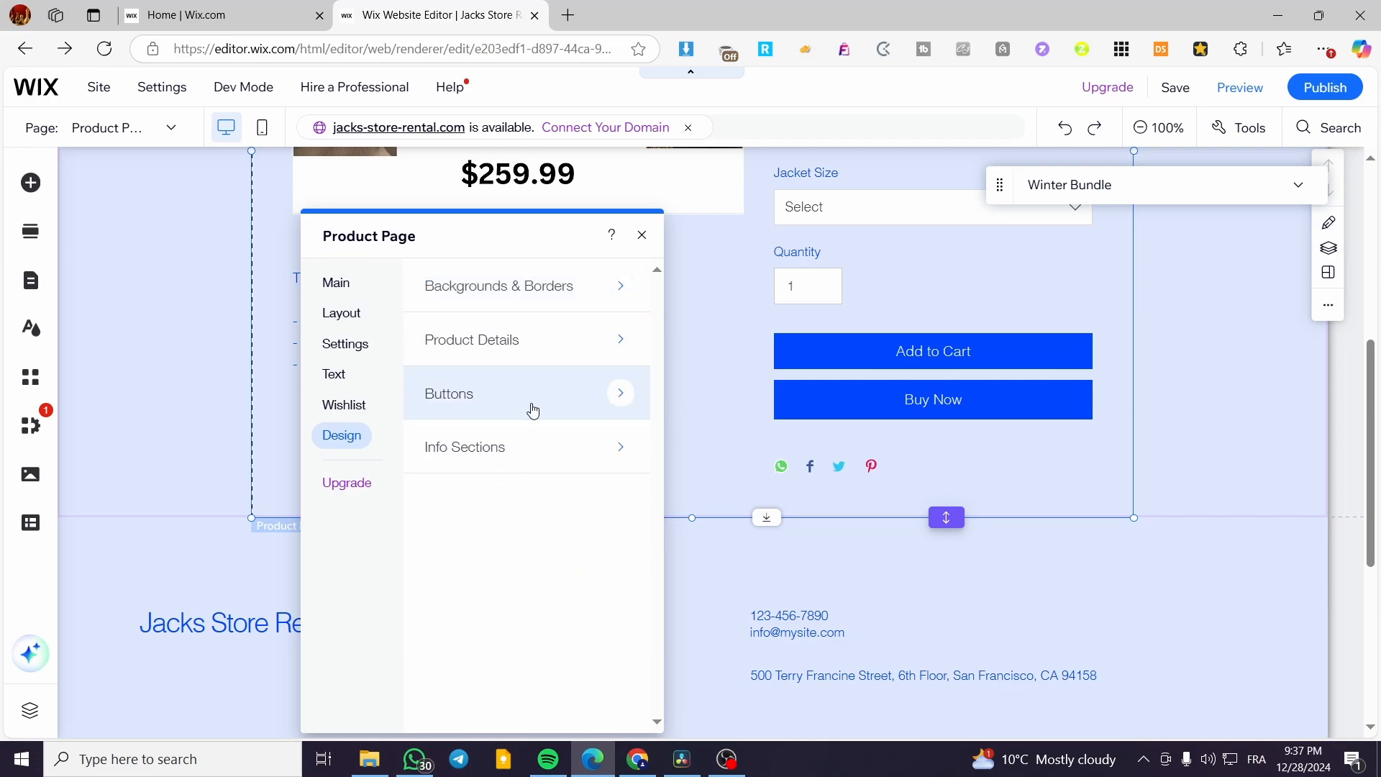
click(548, 356)
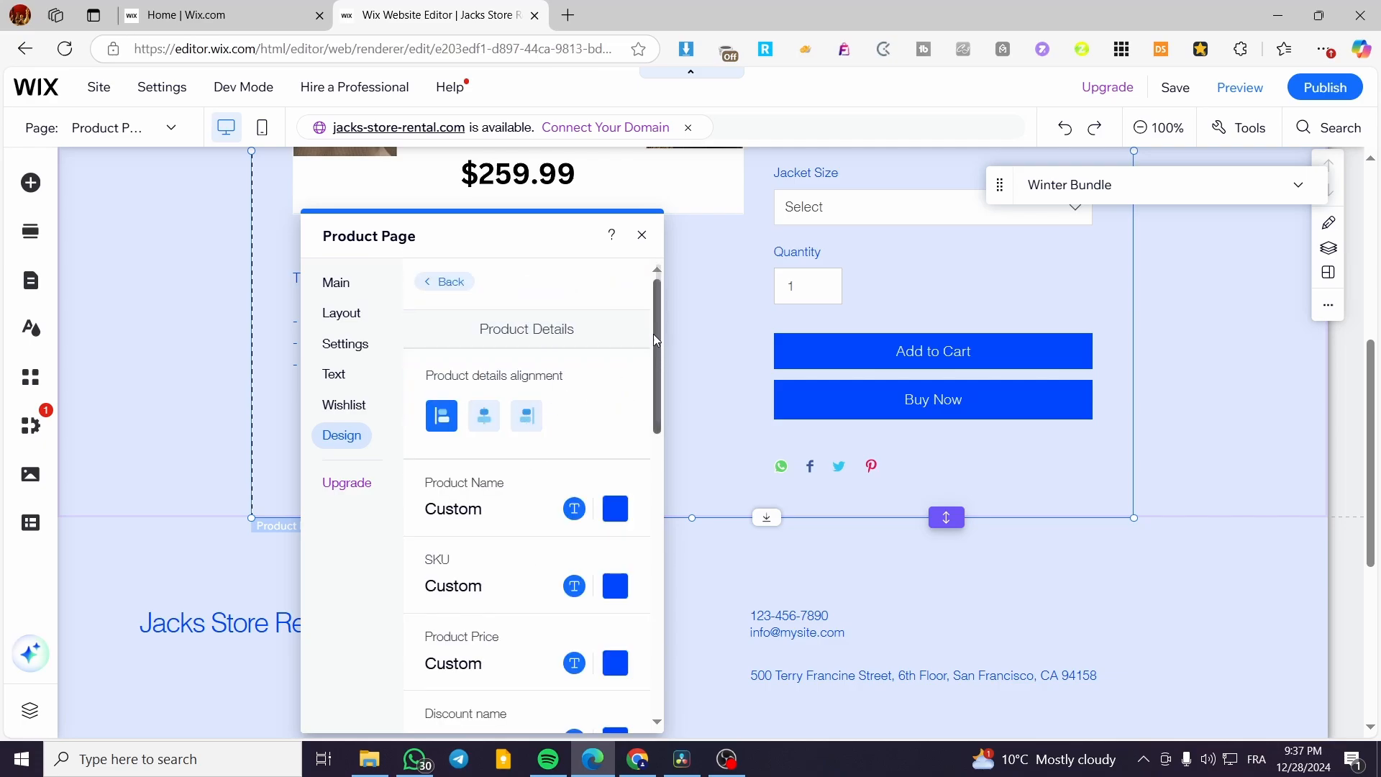
drag(653, 313, 655, 351)
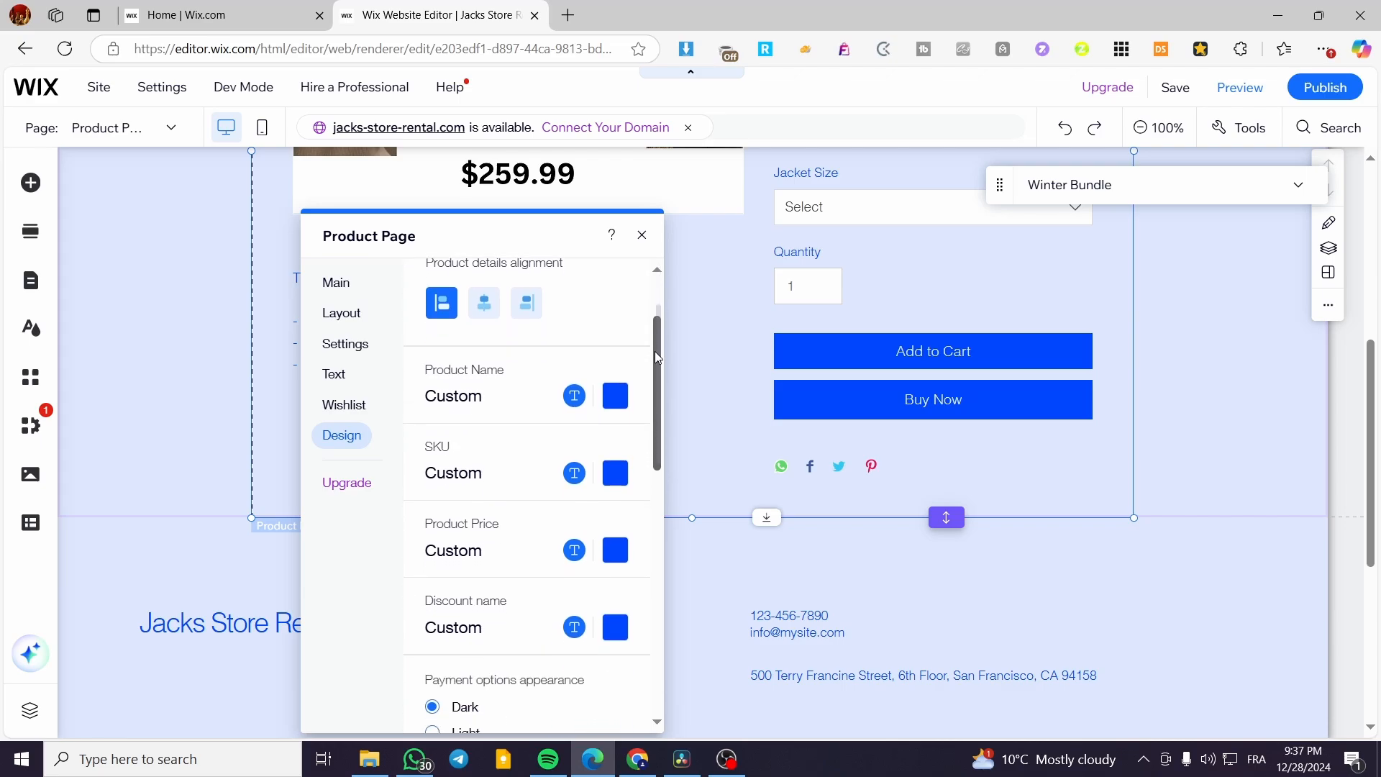
drag(563, 236, 1199, 278)
Try centred and right alignment for the product details, then settle on left alignment.
click(399, 325)
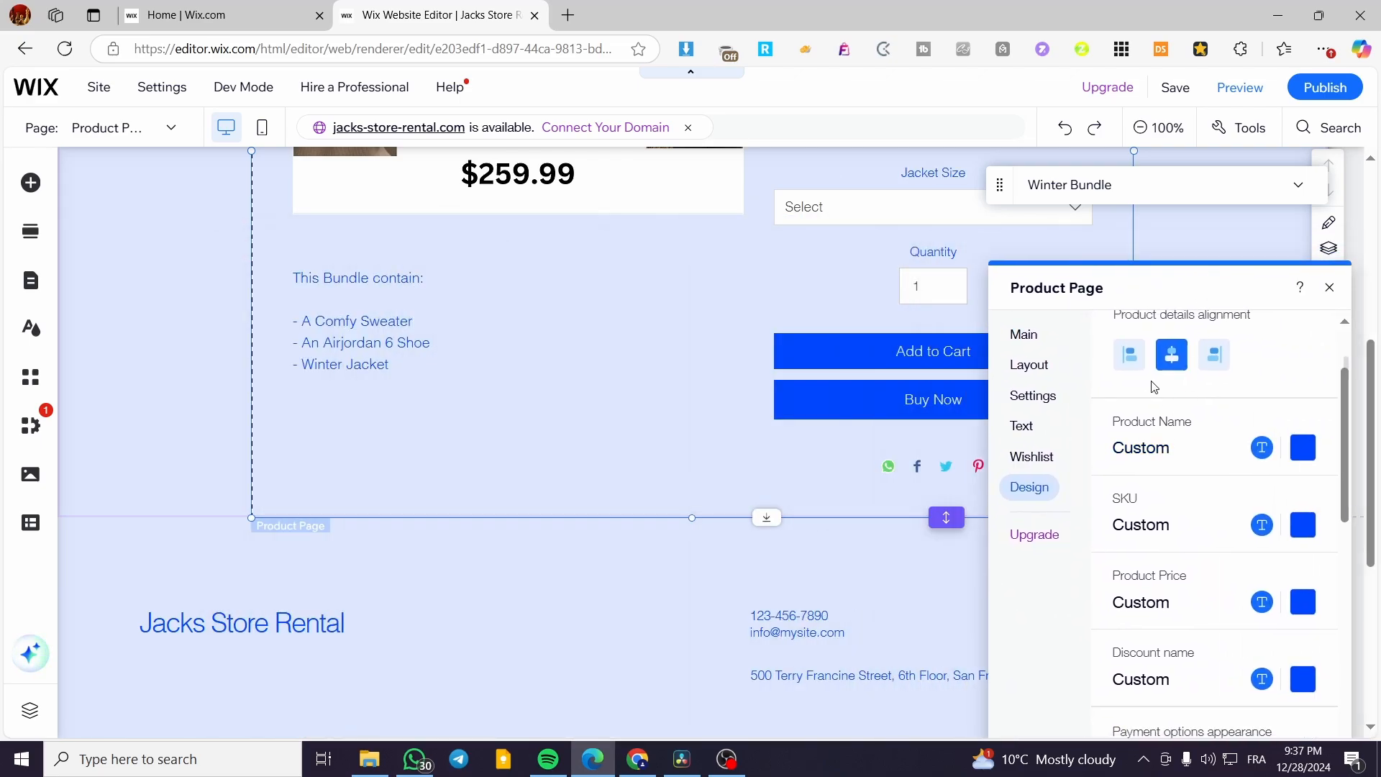
click(1129, 354)
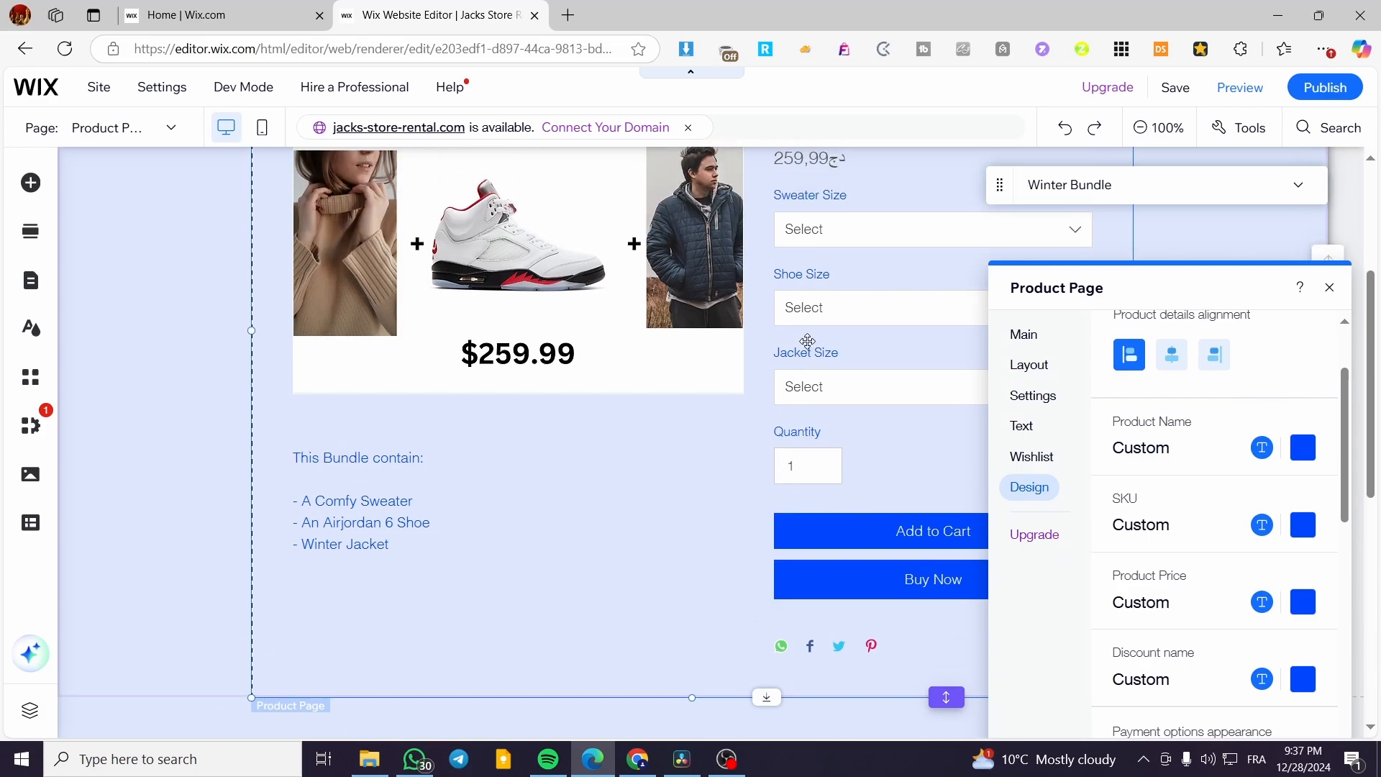
click(1172, 353)
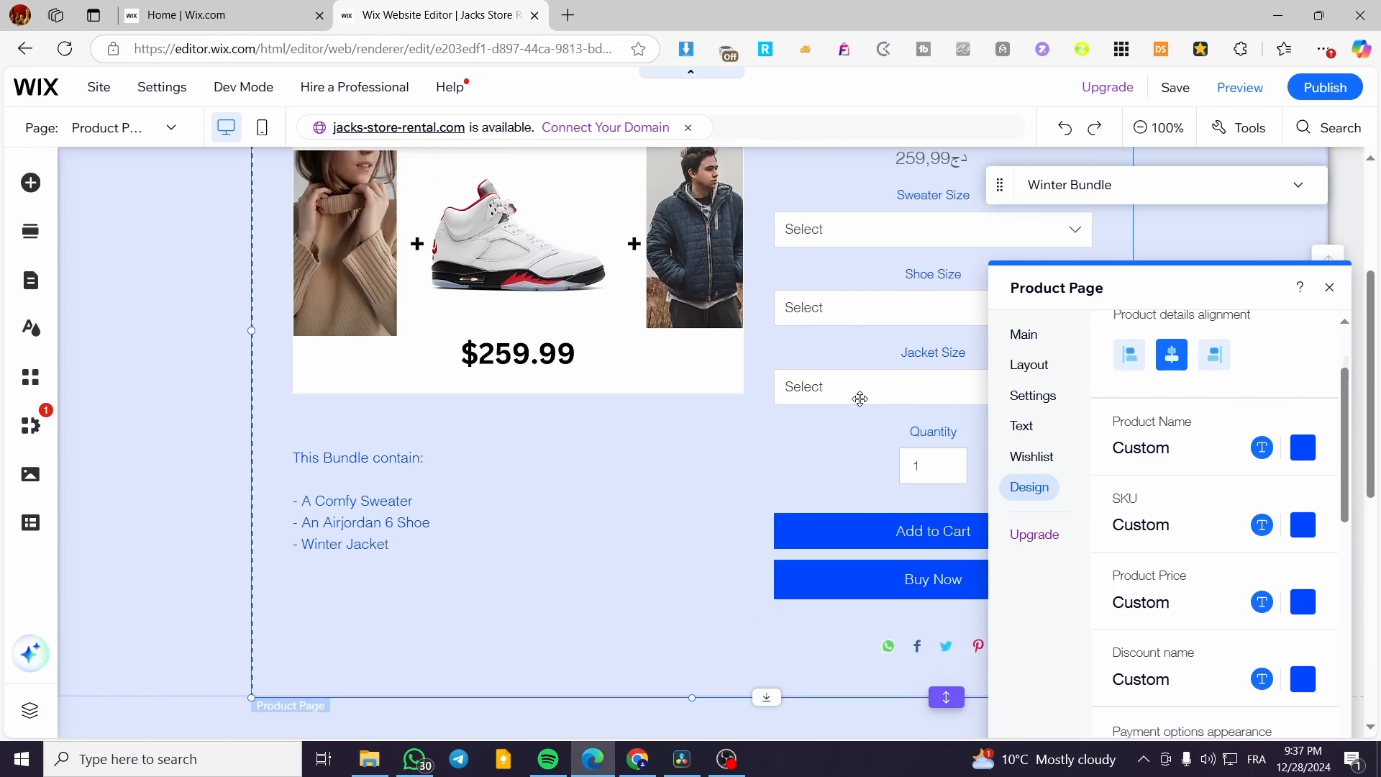
click(1214, 354)
click(1131, 354)
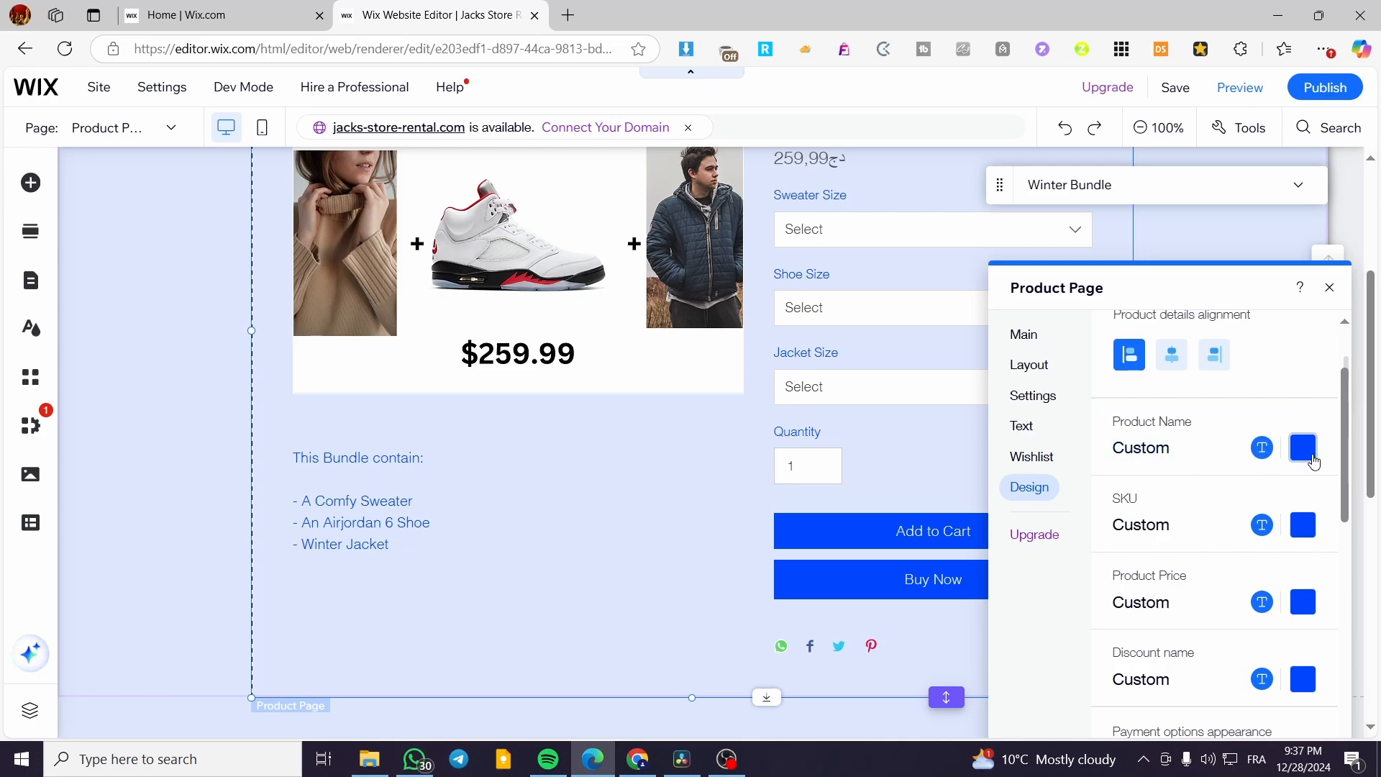
scroll(1301, 503, down, 4)
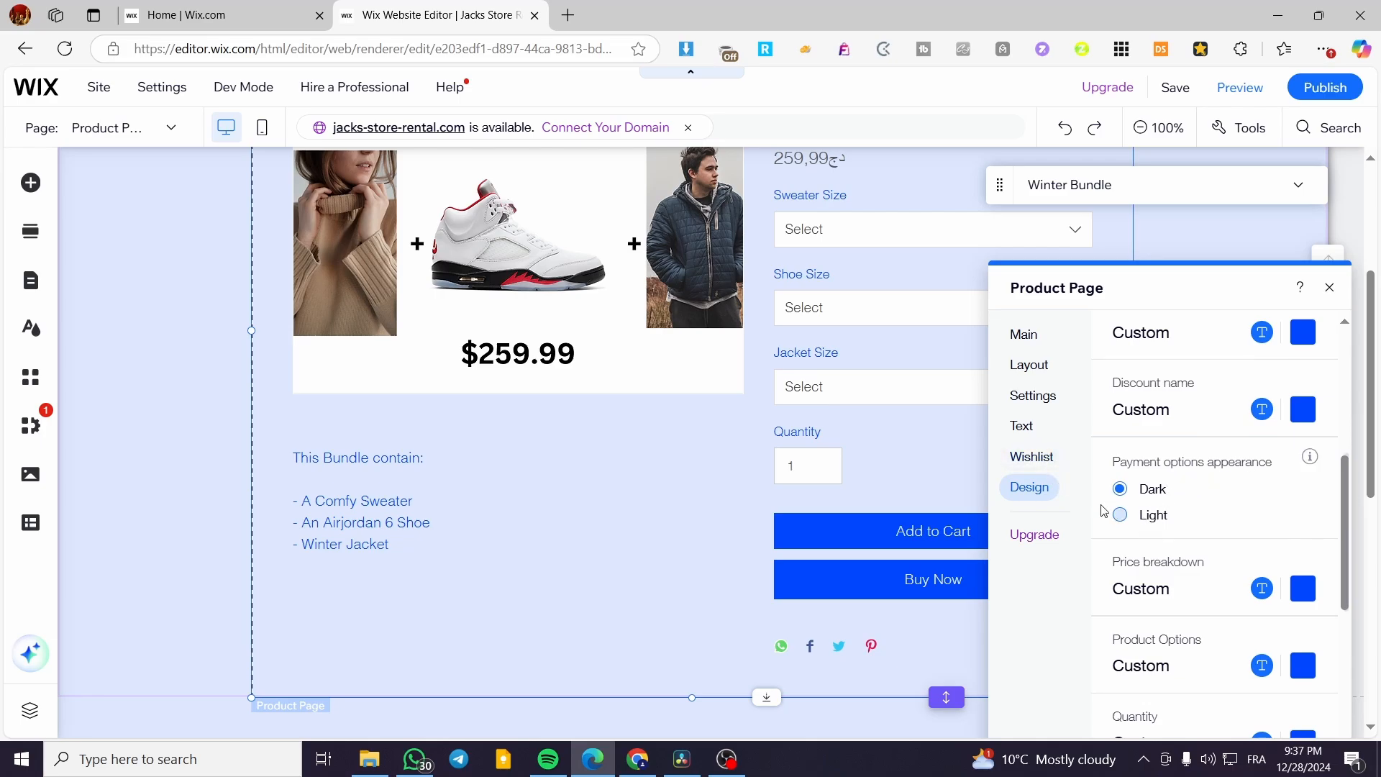
scroll(1165, 536, down, 4)
scroll(1178, 545, up, 3)
scroll(1177, 546, up, 6)
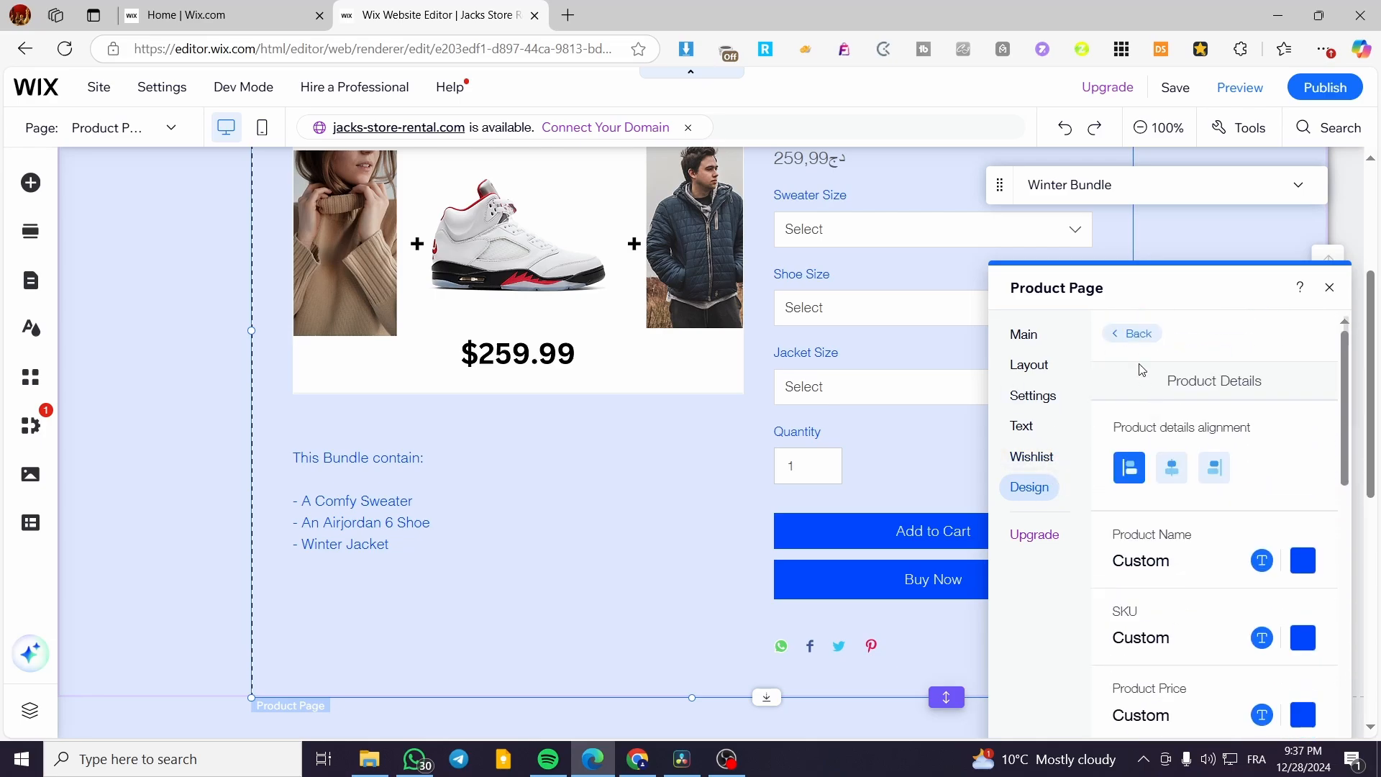
Try rounded corners on the Add to Cart and Buy Now buttons, then keep them square.
click(1125, 330)
click(1218, 454)
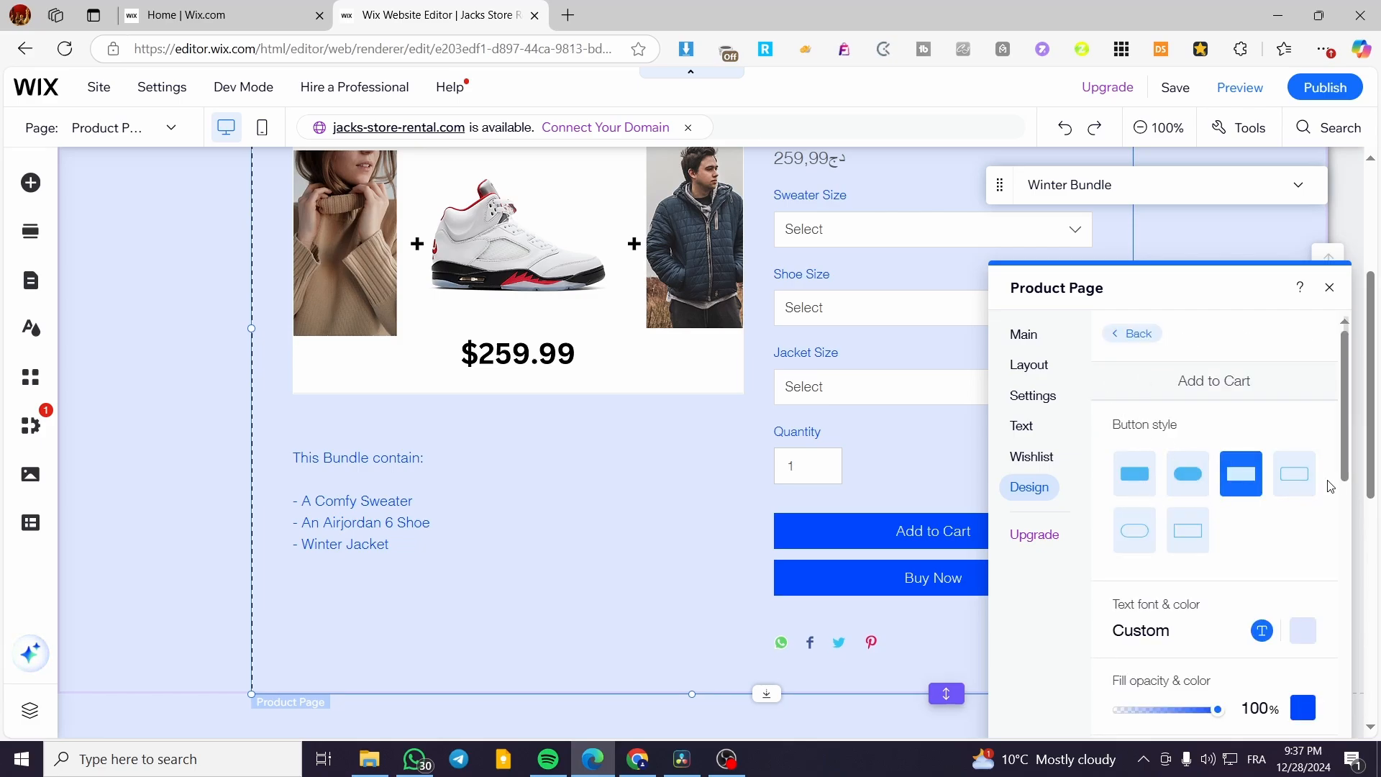
click(1187, 474)
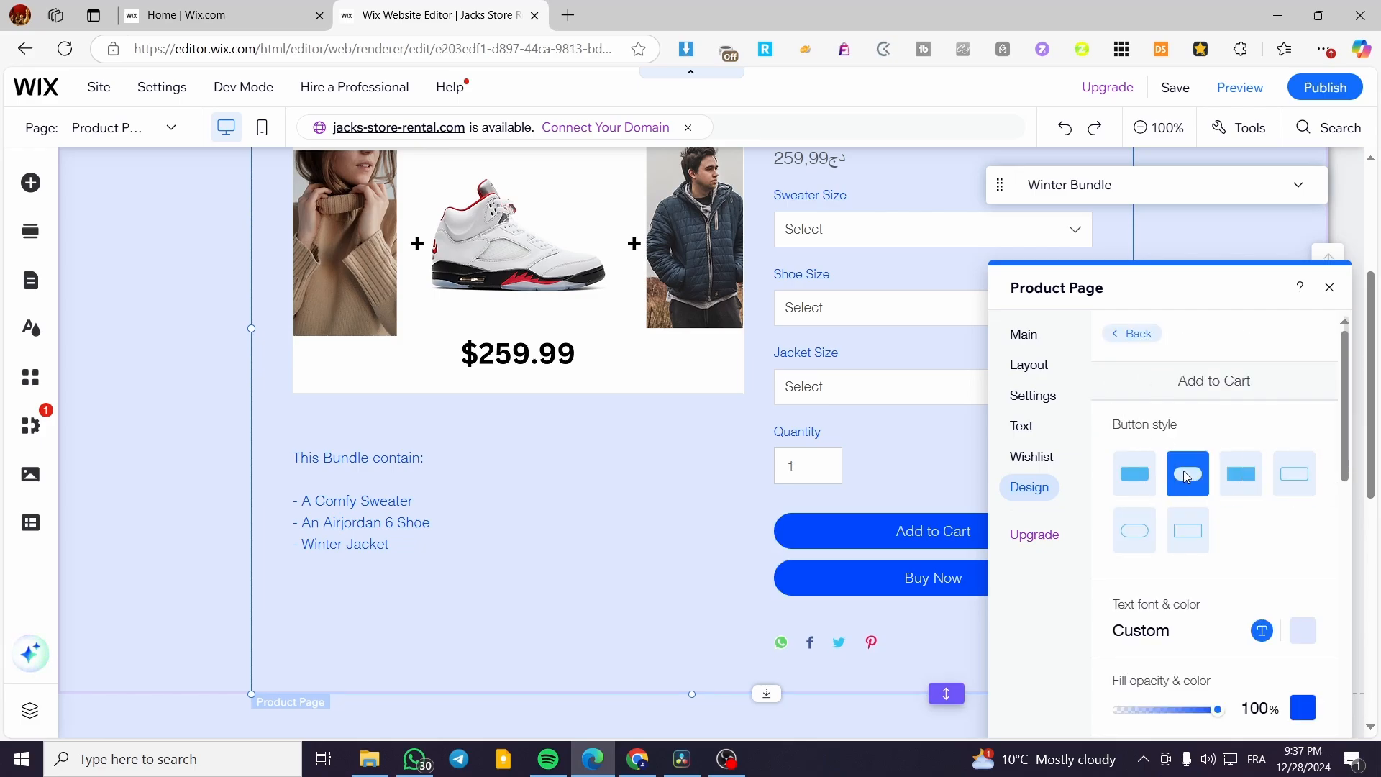
click(1135, 482)
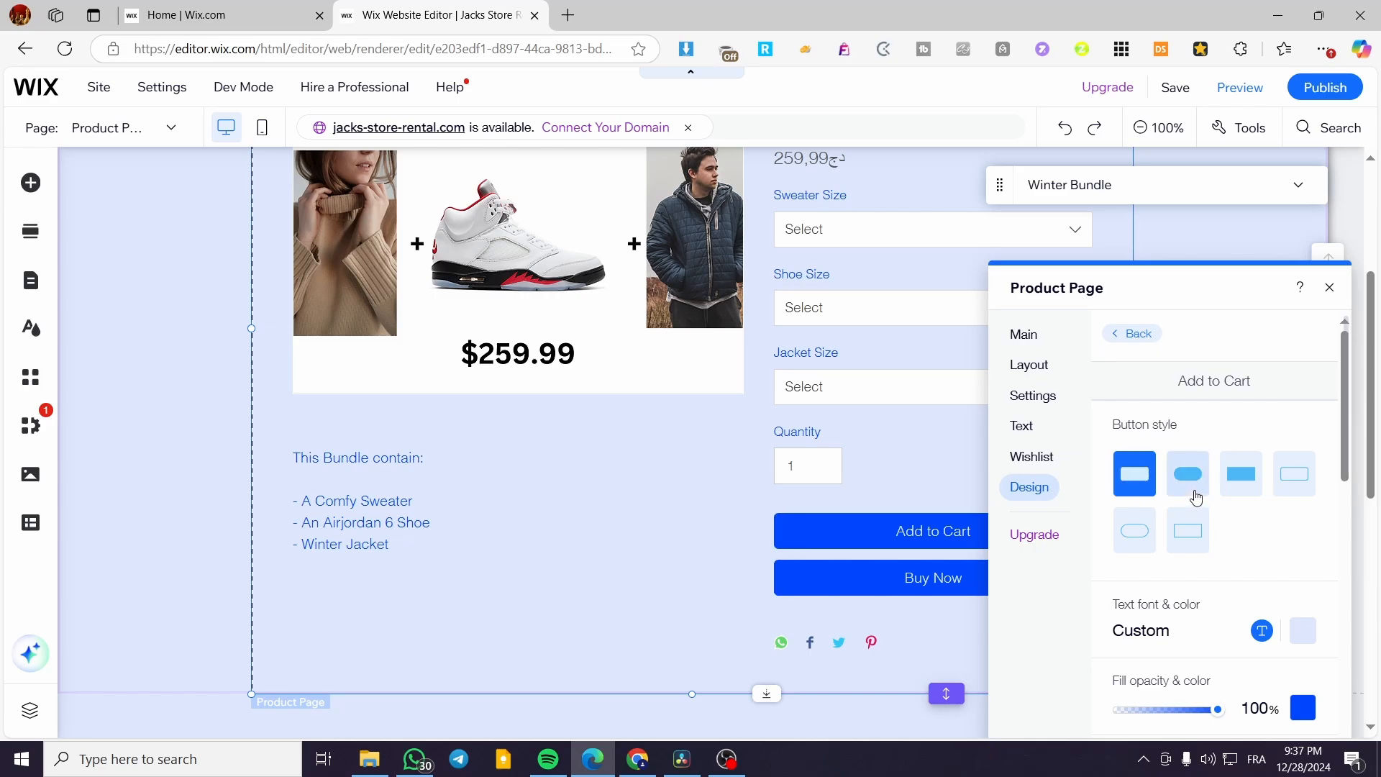
click(1237, 484)
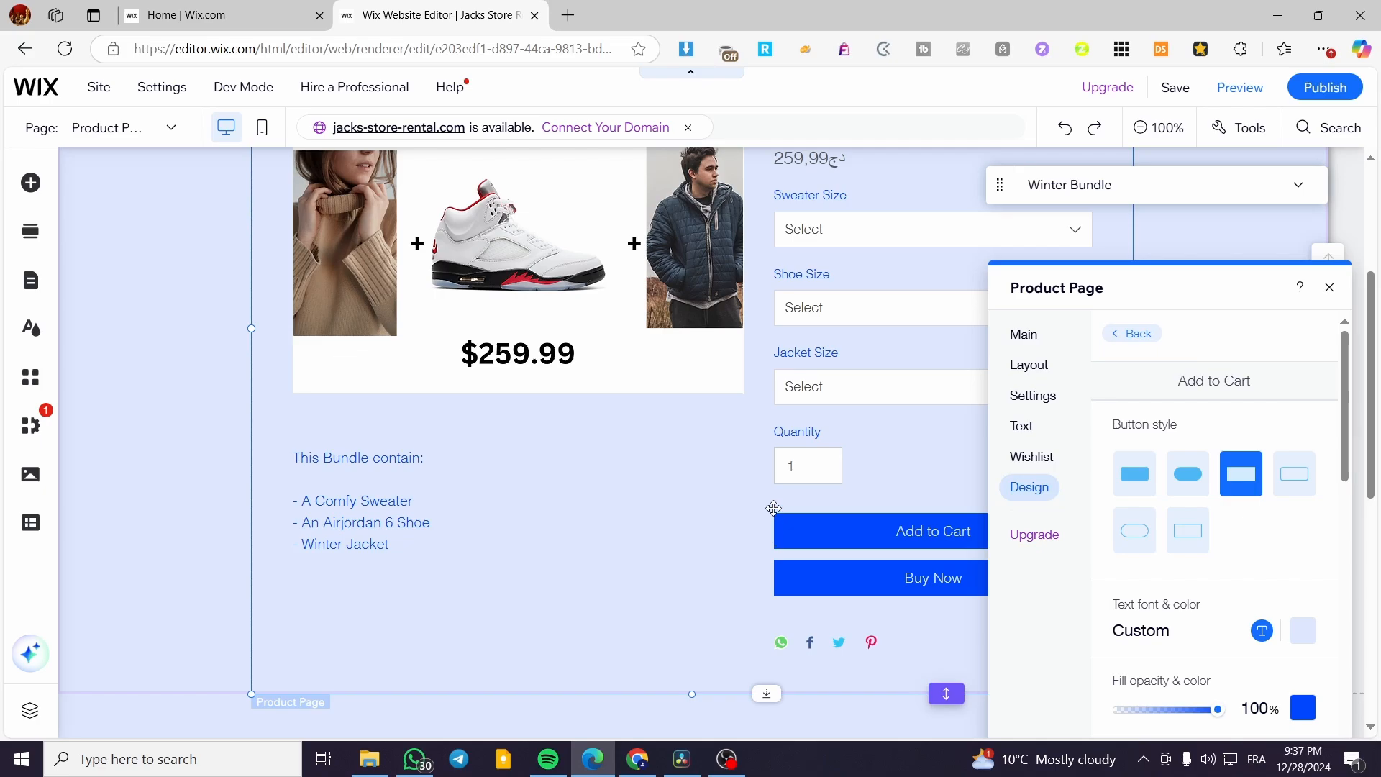
In Info Sections, try centred alignment, then return the sections to left alignment.
click(1134, 334)
click(1157, 505)
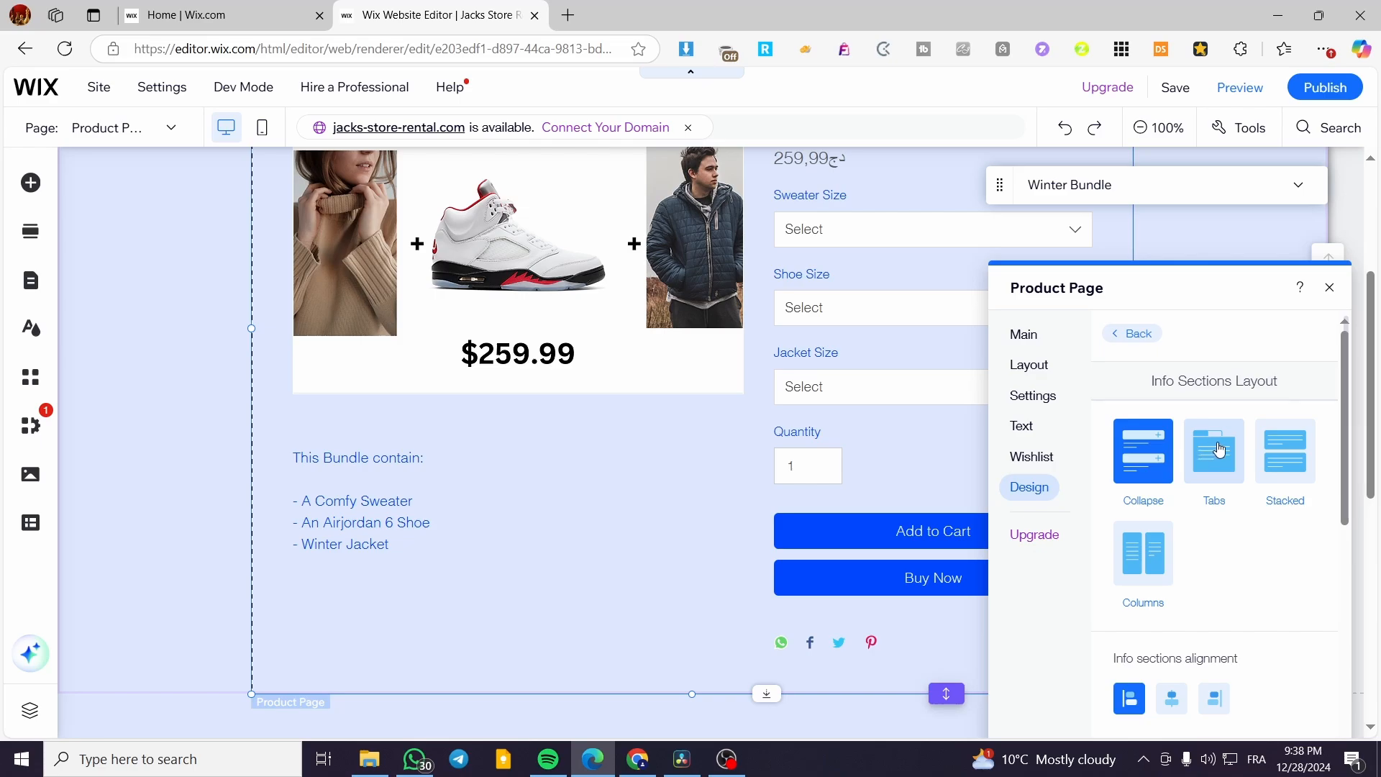
scroll(1151, 547, down, 3)
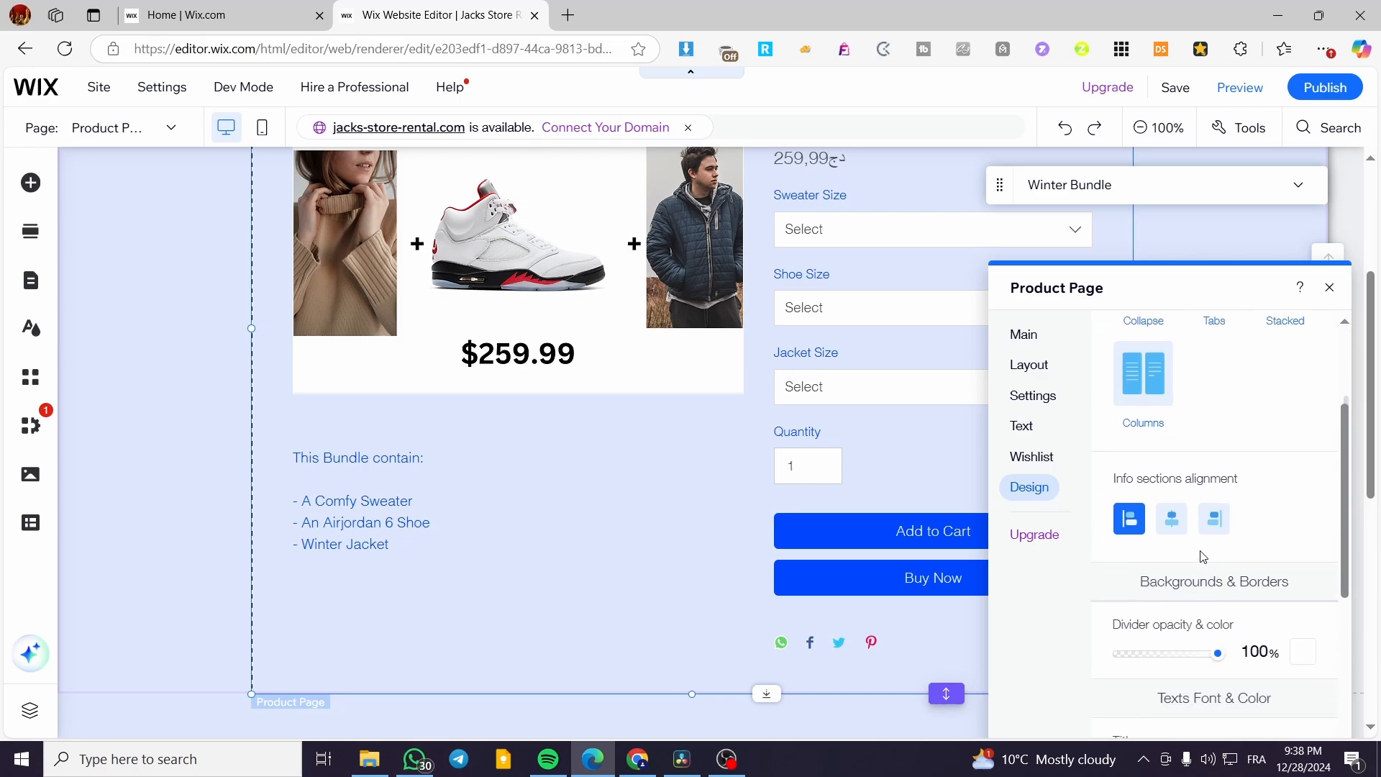
click(1171, 519)
click(1135, 529)
scroll(1215, 568, down, 5)
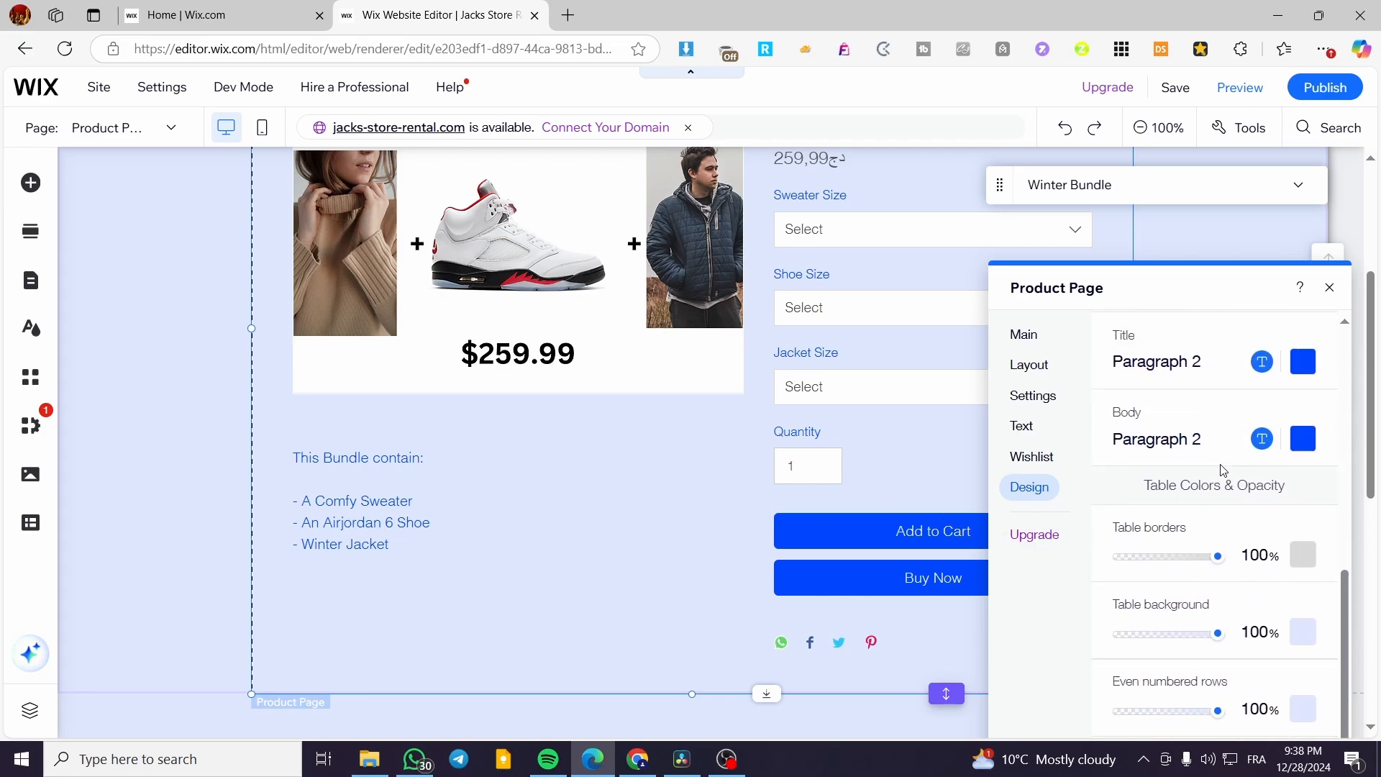
Close the product page settings and drag a Heading 1 text onto the Winter Bundle page top.
click(1329, 287)
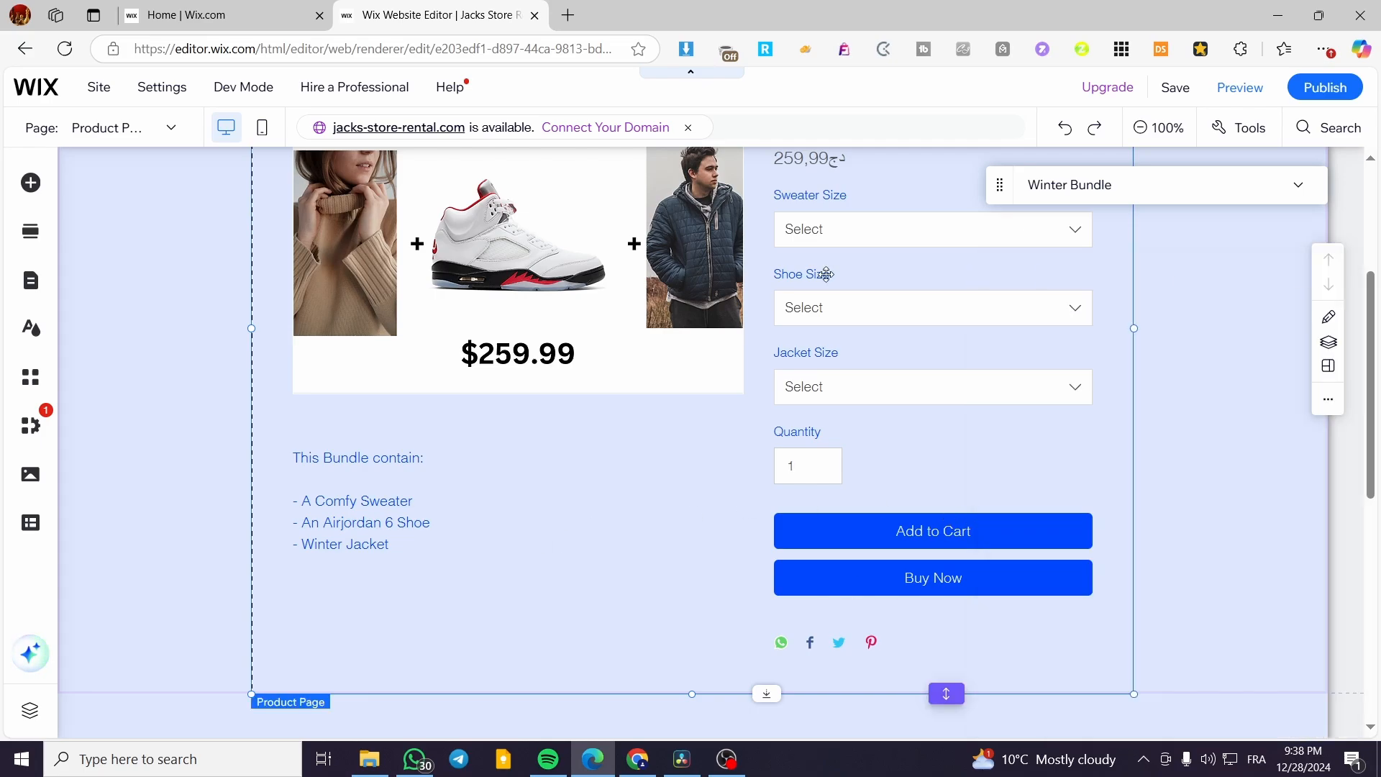
scroll(546, 481, up, 4)
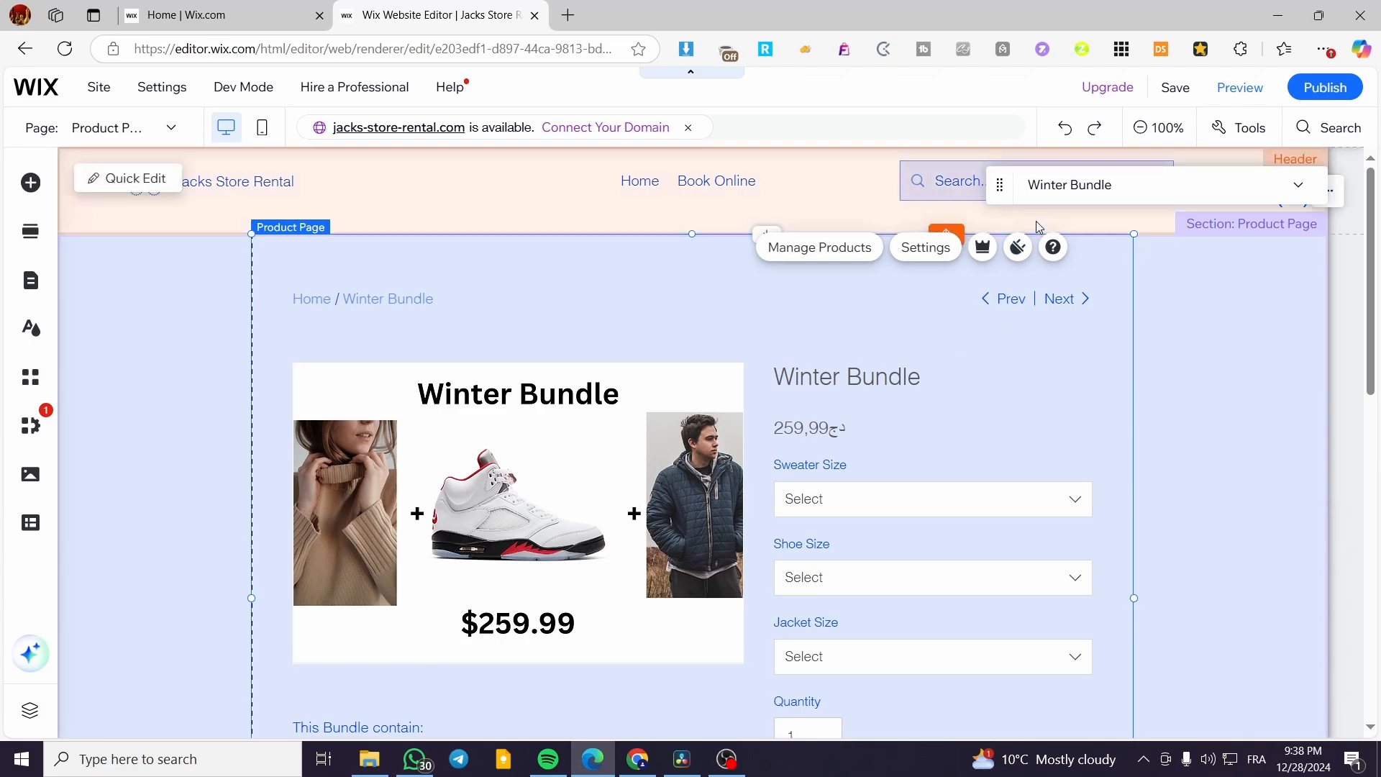
click(27, 185)
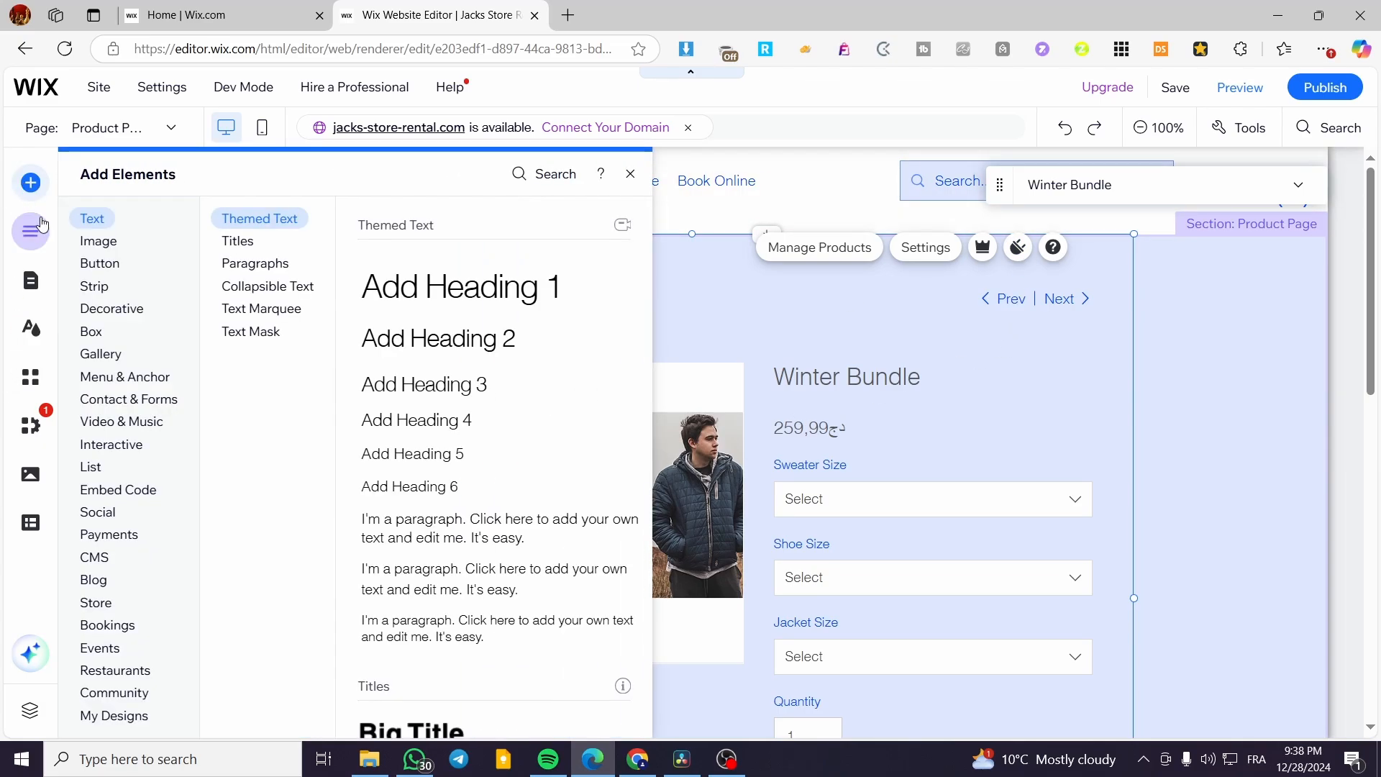
mouse_move(162, 267)
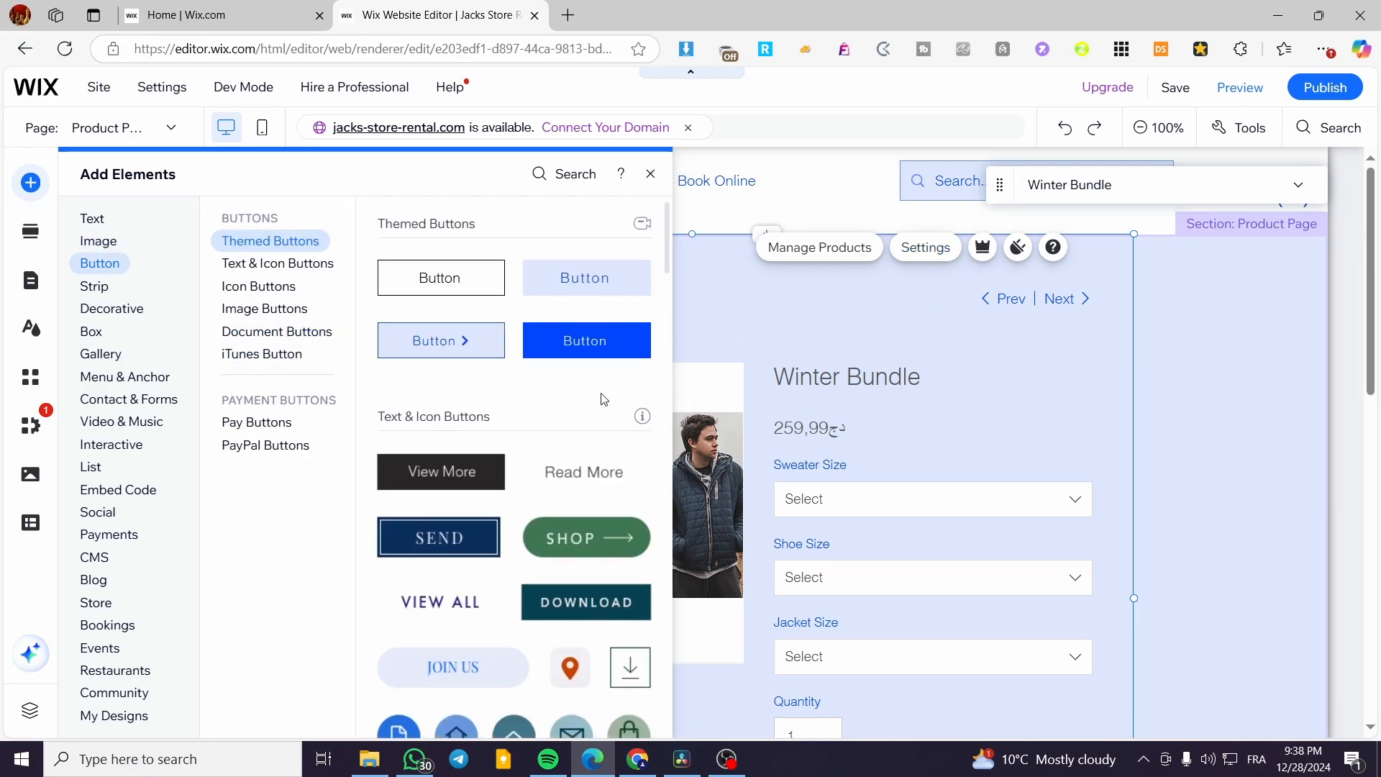
click(273, 337)
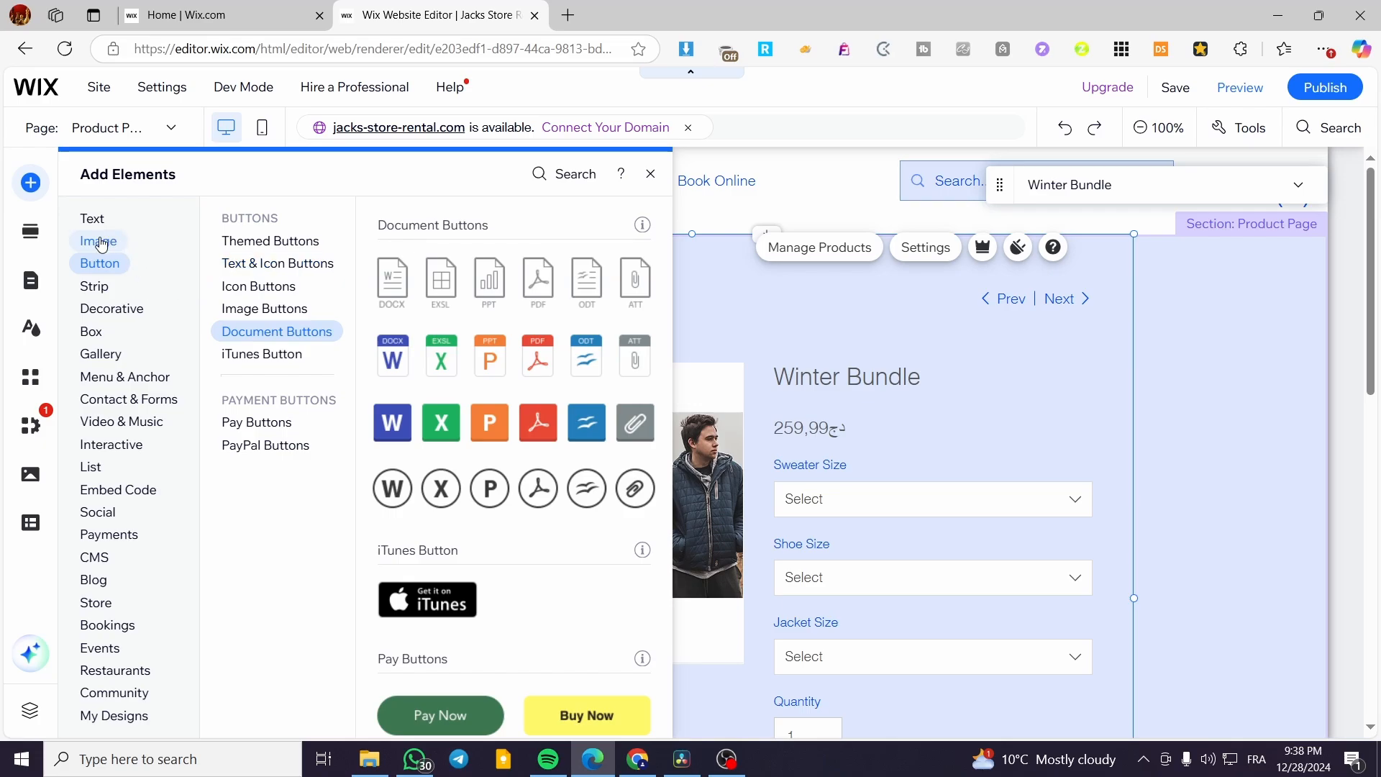
mouse_move(102, 245)
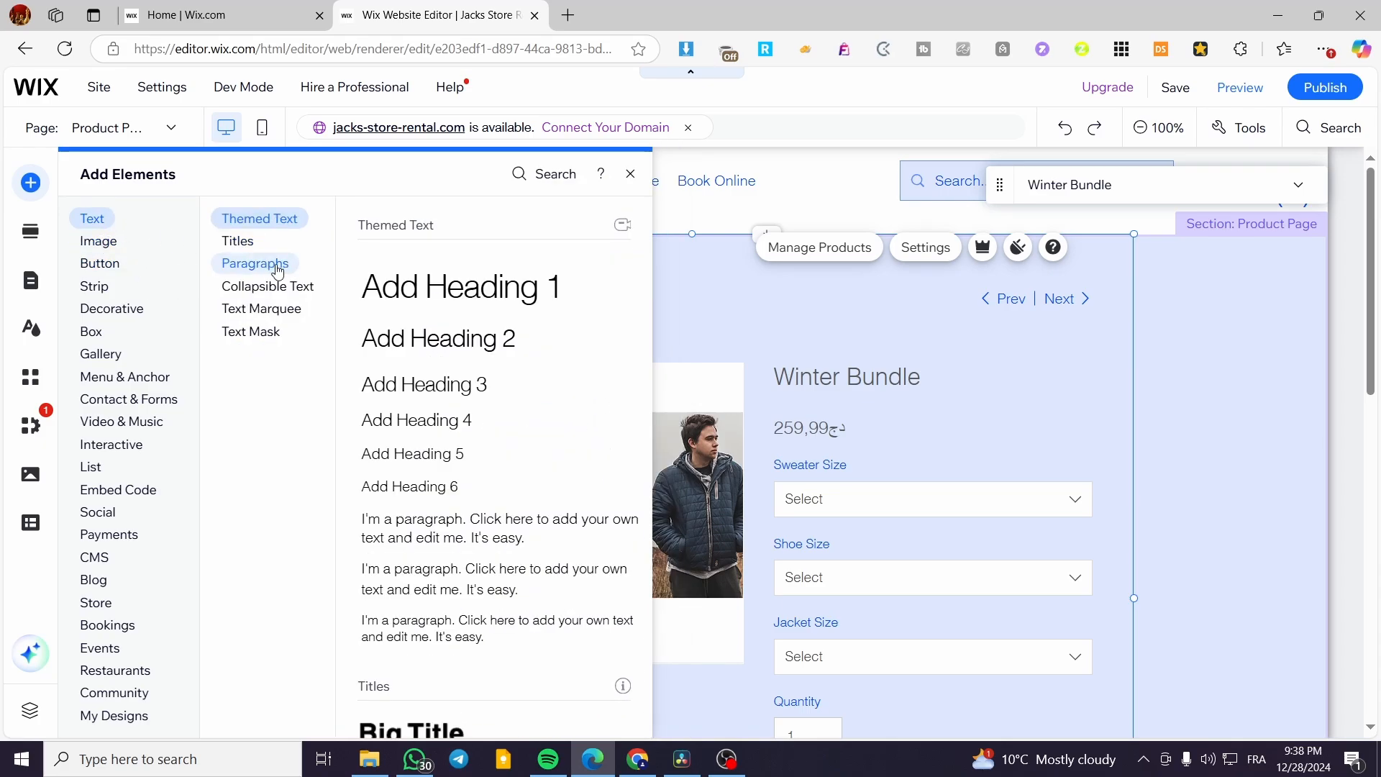
drag(521, 294, 644, 315)
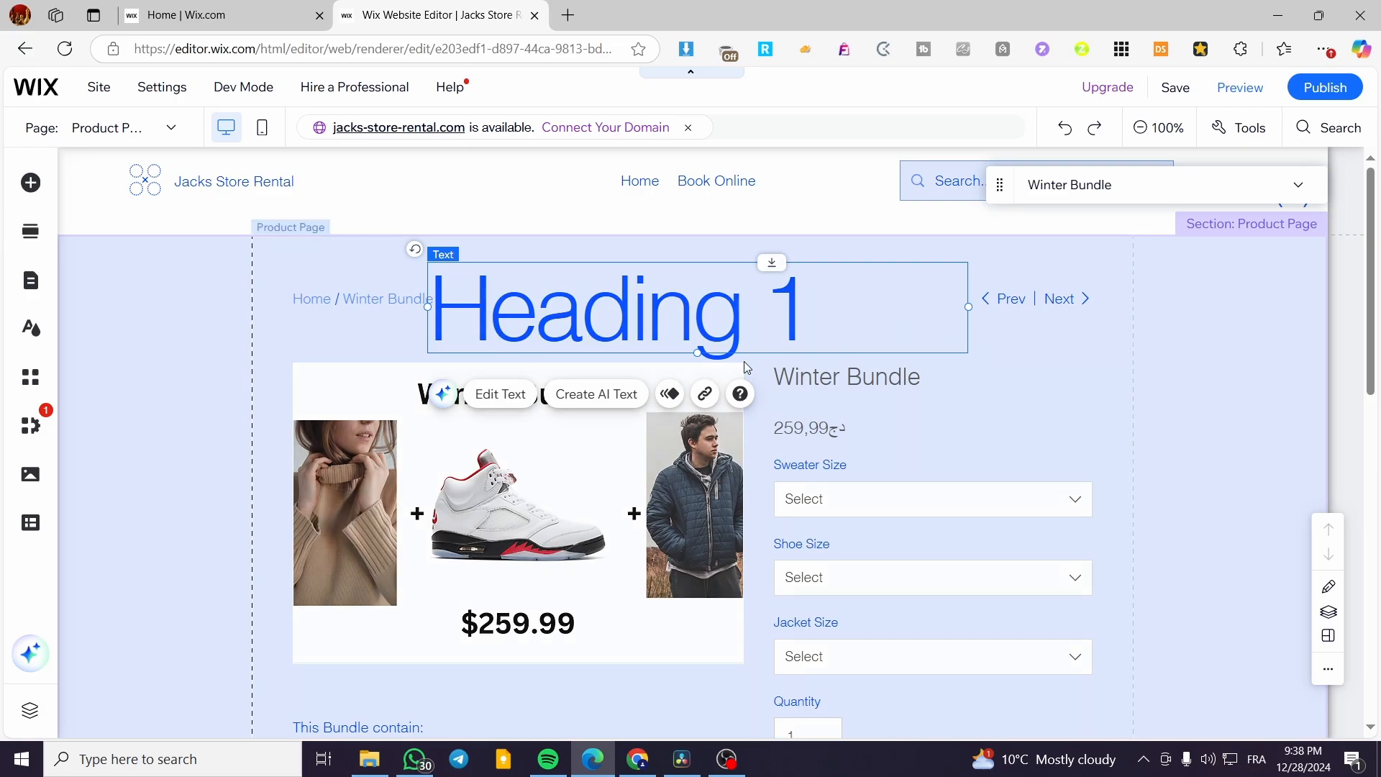